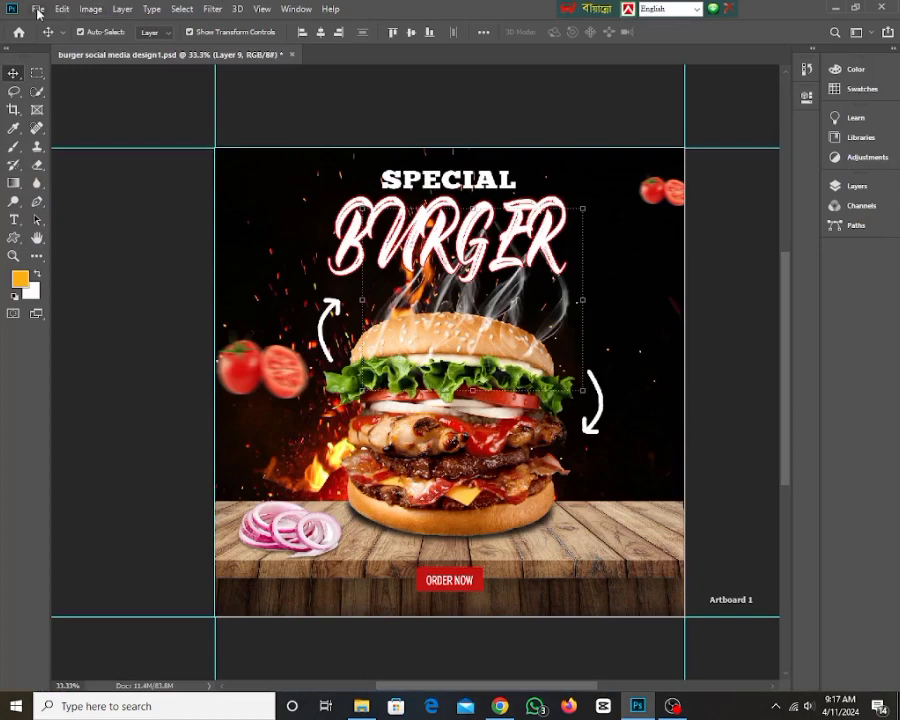
# Step: Create a new document 1000 by 1000 pixels at 300 pixels/inch in RGB Color with a white background
pyautogui.click(37, 10)
pyautogui.click(40, 12)
pyautogui.hotkey('ctrl', 'n')
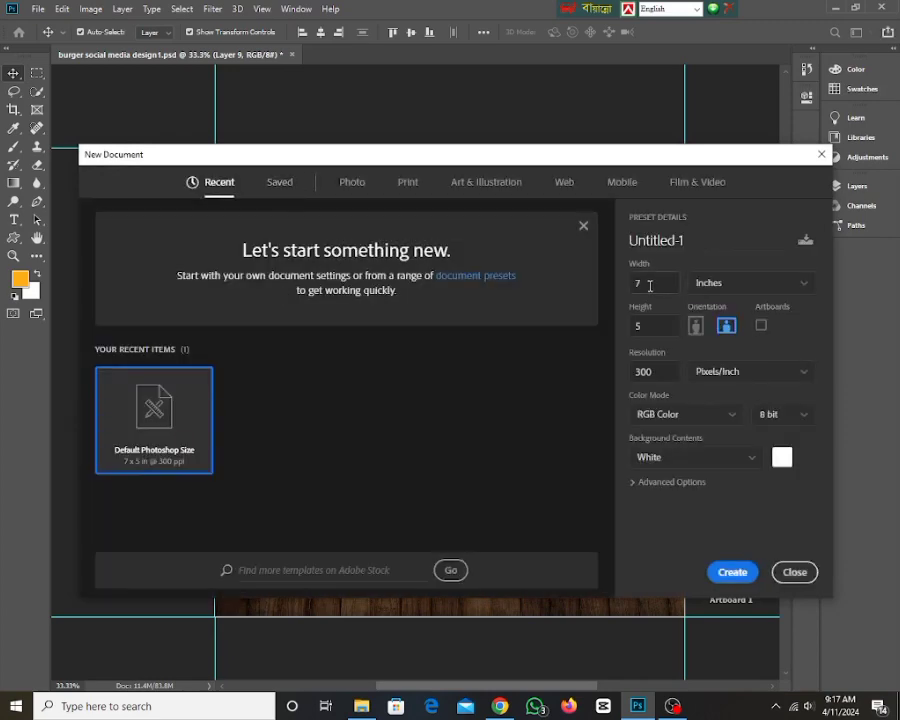
pyautogui.click(664, 282)
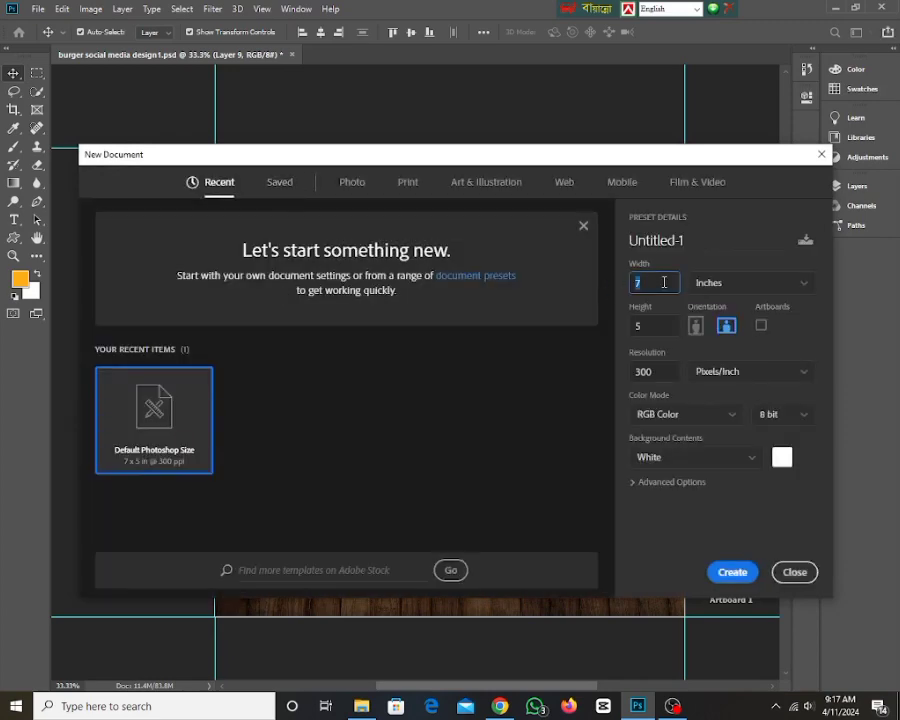
pyautogui.click(745, 290)
pyautogui.click(717, 309)
pyautogui.click(661, 284)
pyautogui.write('1000')
pyautogui.click(646, 332)
pyautogui.doubleClick(646, 333)
pyautogui.write('1000')
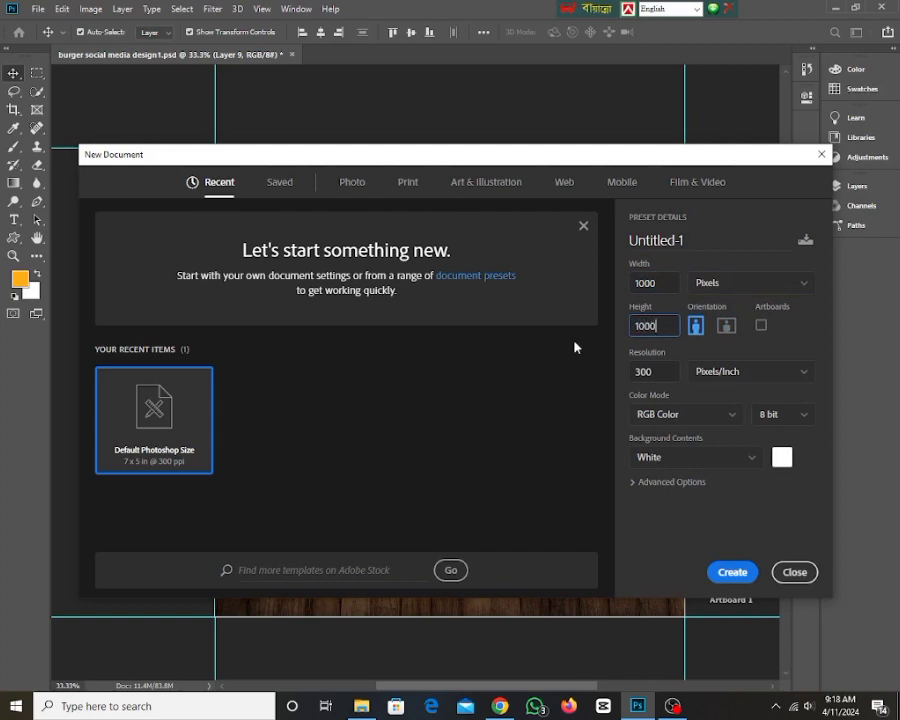
pyautogui.click(719, 573)
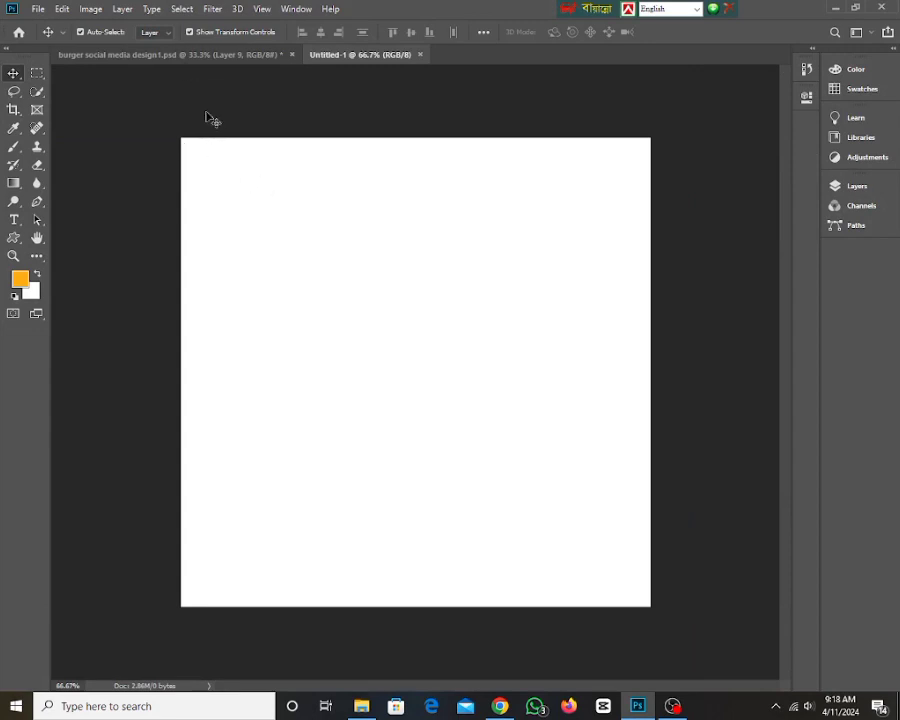
pyautogui.click(195, 56)
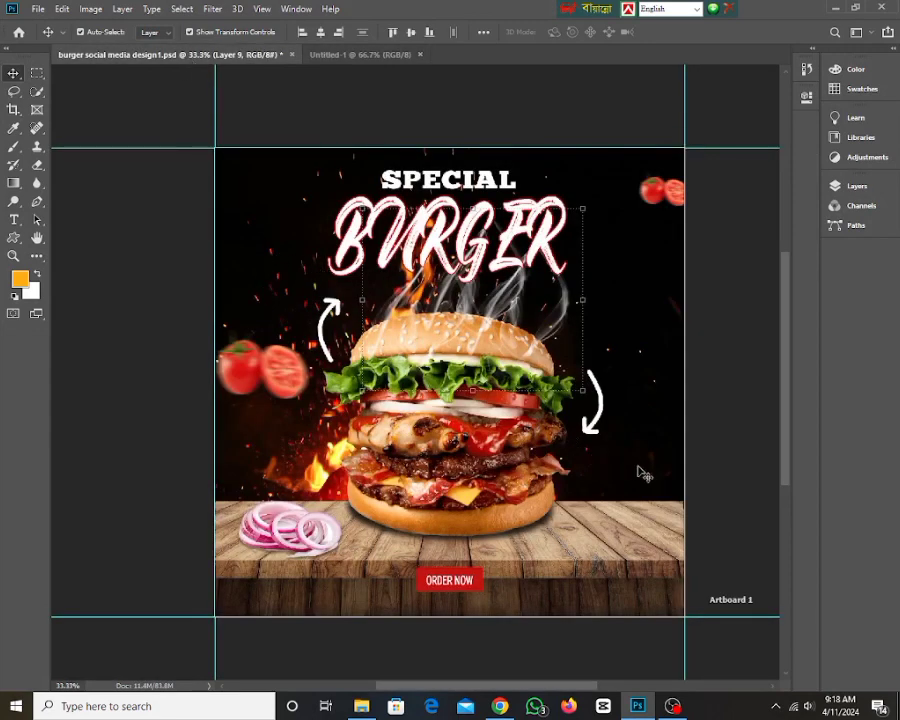
pyautogui.click(323, 54)
pyautogui.click(866, 192)
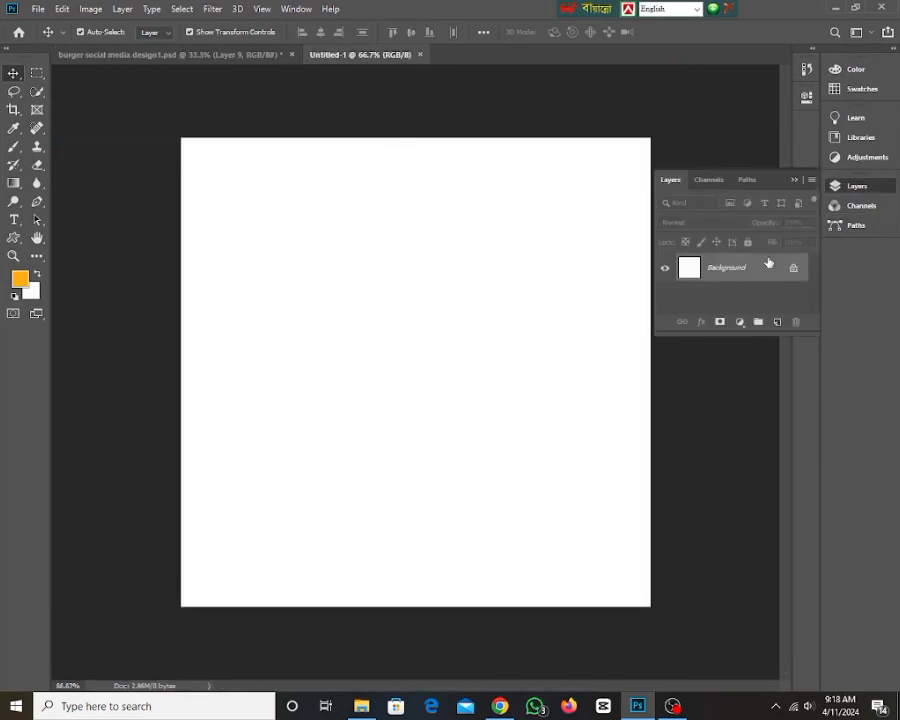
pyautogui.click(778, 321)
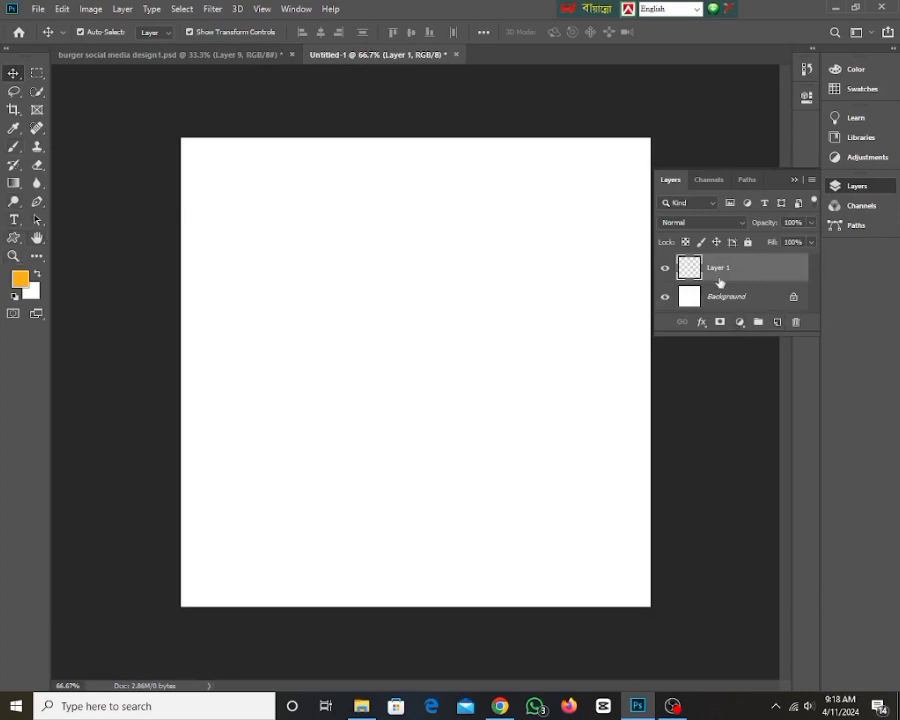
pyautogui.press('Delete')
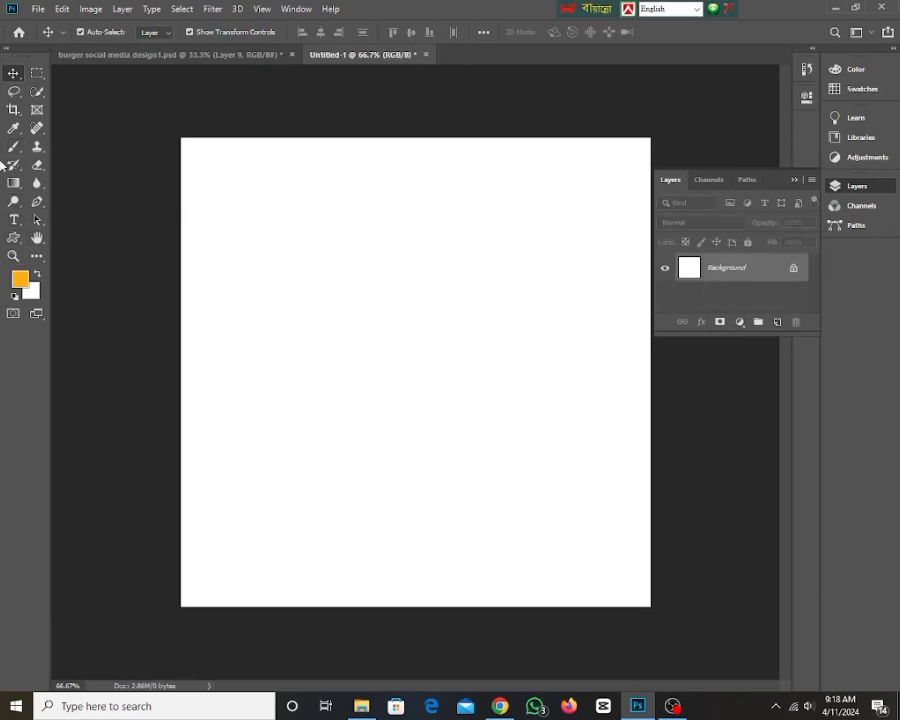
# Step: Draw a rectangle shape about 1182 by 1101 px covering the whole canvas and fill it with dark grey
pyautogui.rightClick(13, 237)
pyautogui.click(80, 234)
pyautogui.moveTo(139, 117); pyautogui.dragTo(695, 632)
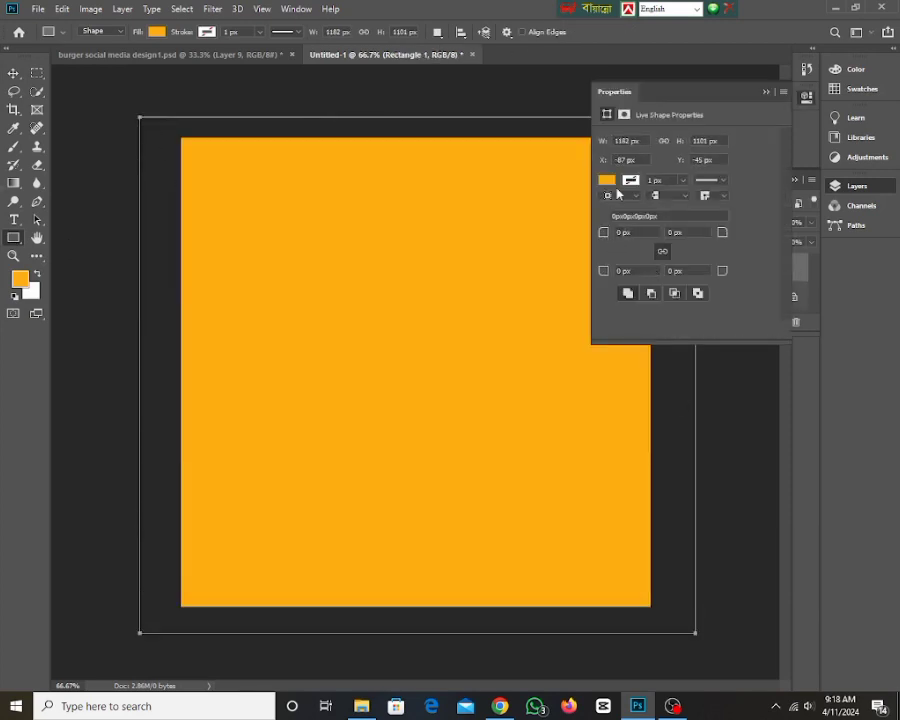
pyautogui.click(607, 180)
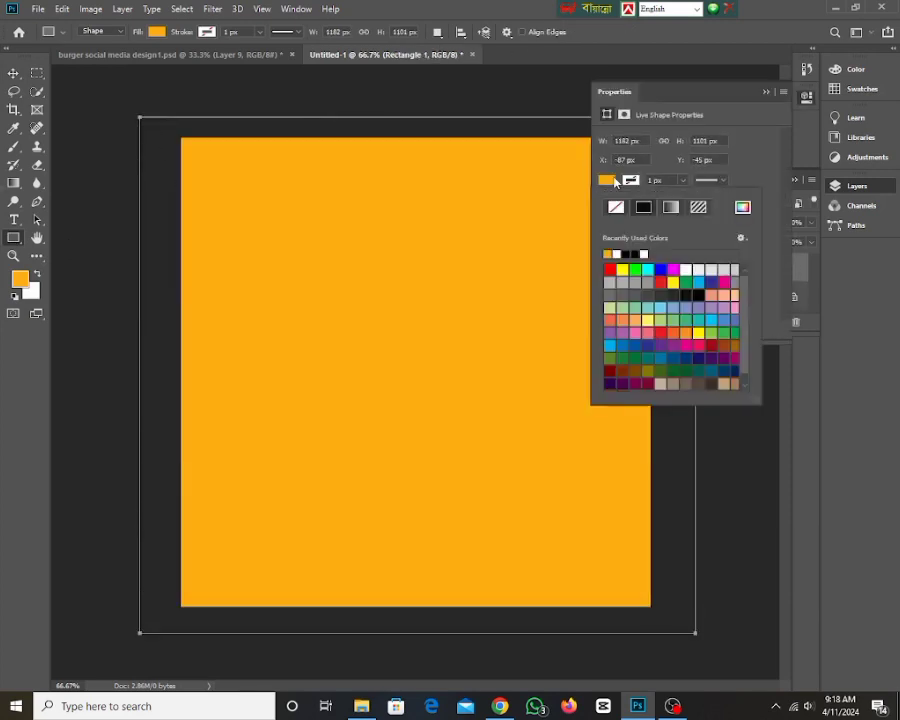
pyautogui.click(629, 254)
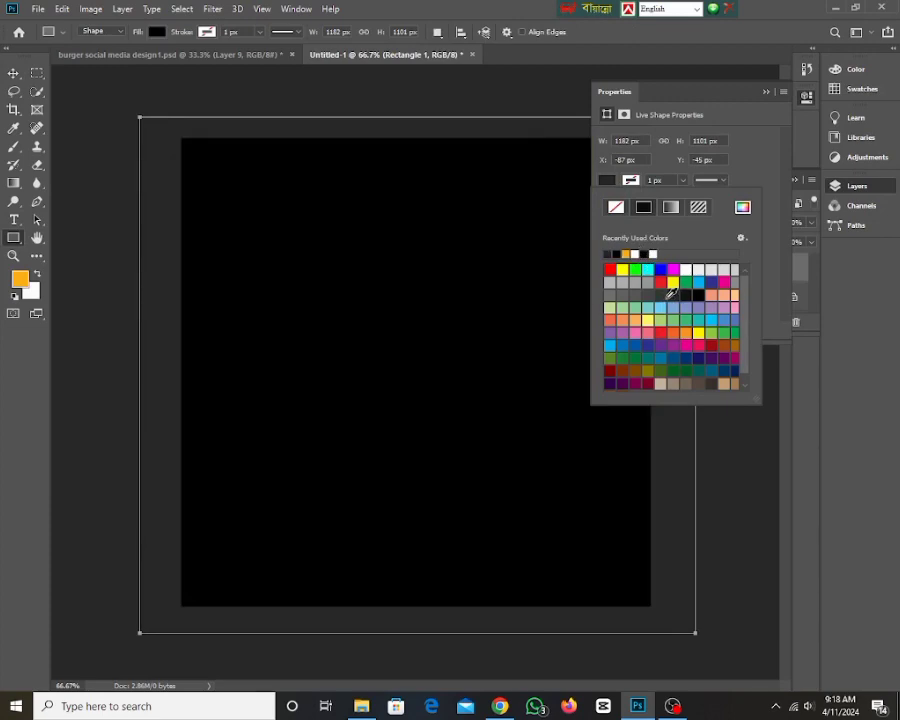
pyautogui.click(666, 292)
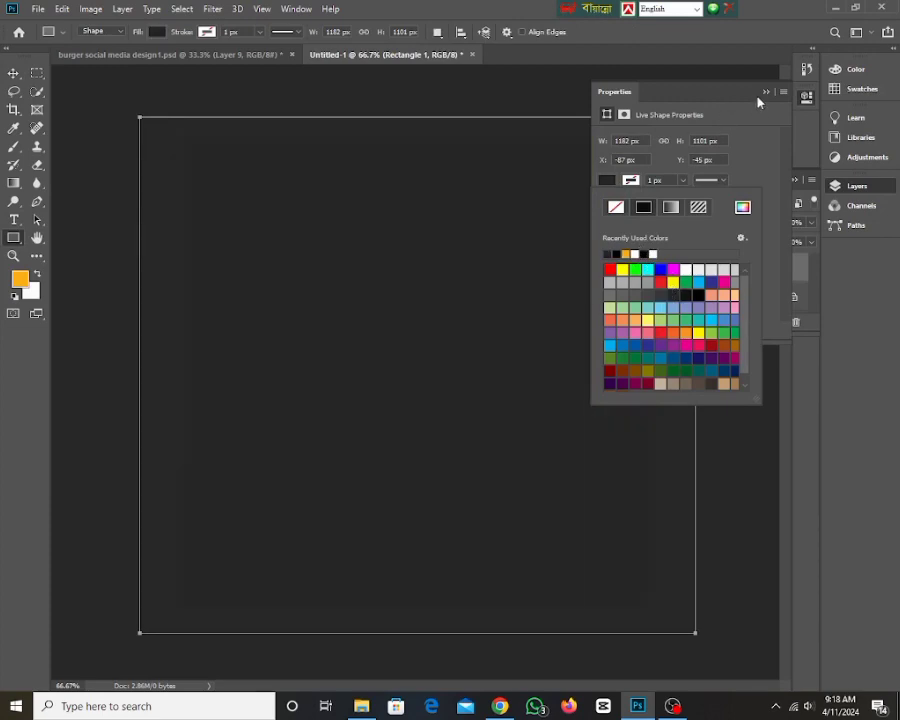
pyautogui.click(761, 97)
pyautogui.click(766, 91)
pyautogui.press('v')
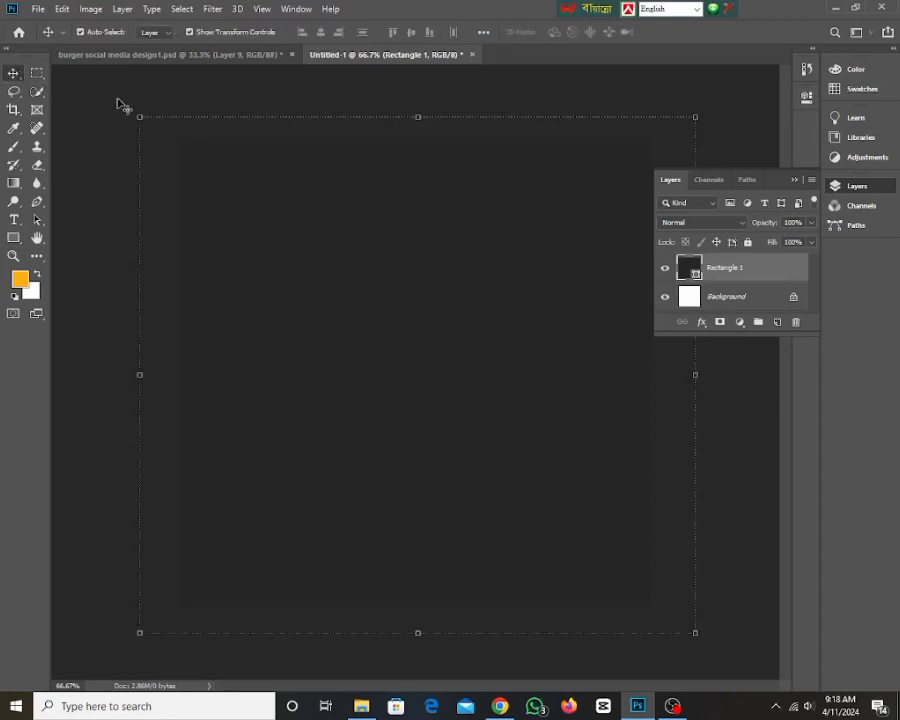
# Step: Set the background rectangle's fill colour to the slightly lighter grey #2e2e2e
pyautogui.click(40, 9)
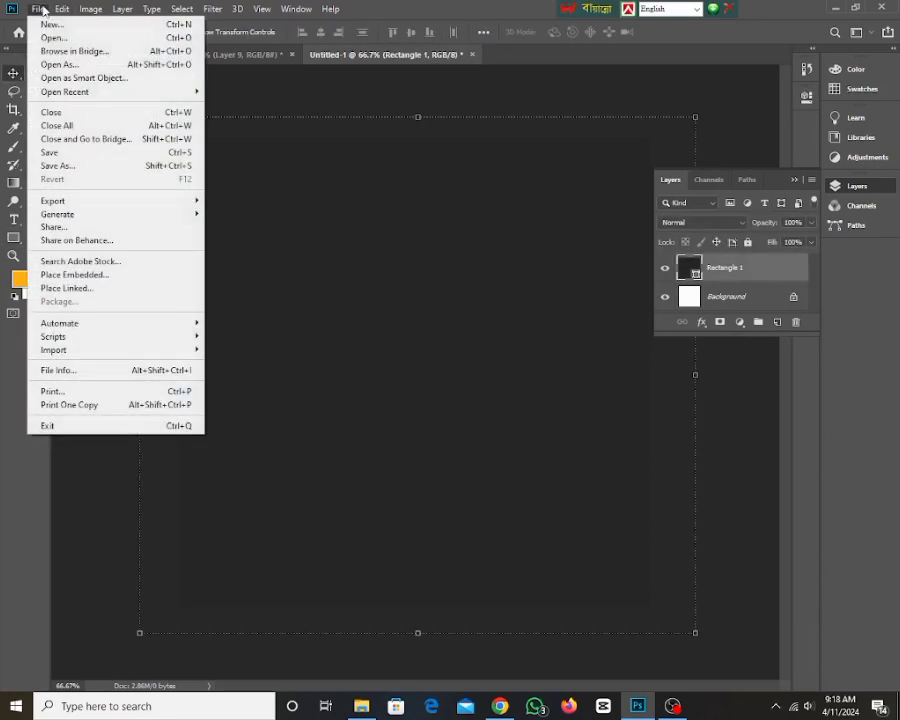
pyautogui.click(692, 272)
pyautogui.doubleClick(692, 272)
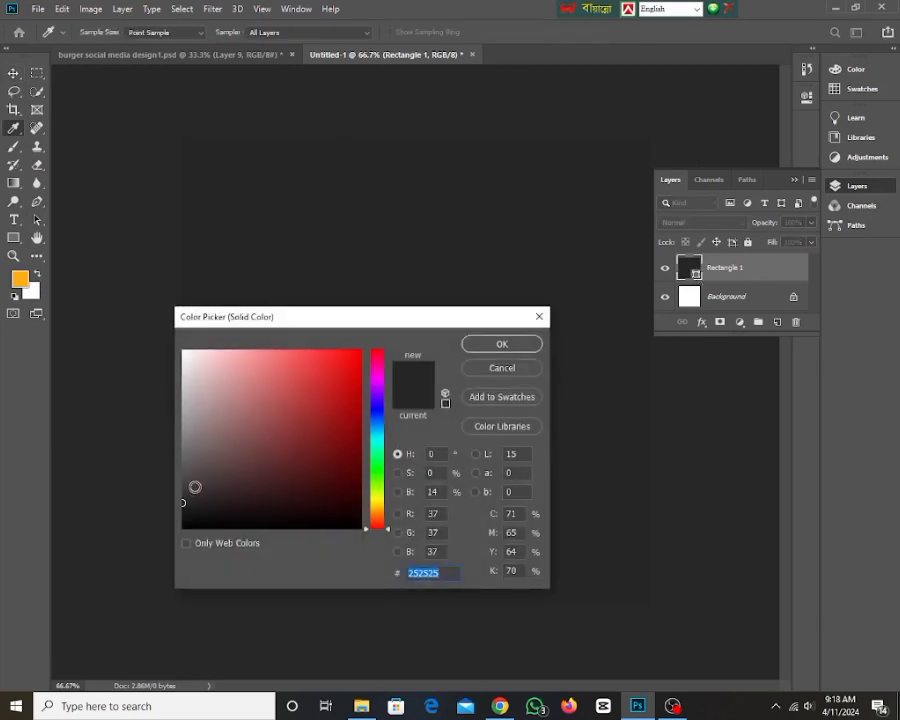
pyautogui.moveTo(183, 502)
pyautogui.mouseDown()
pyautogui.moveTo(180, 515)
pyautogui.moveTo(179, 480)
pyautogui.moveTo(178, 497)
pyautogui.mouseUp()
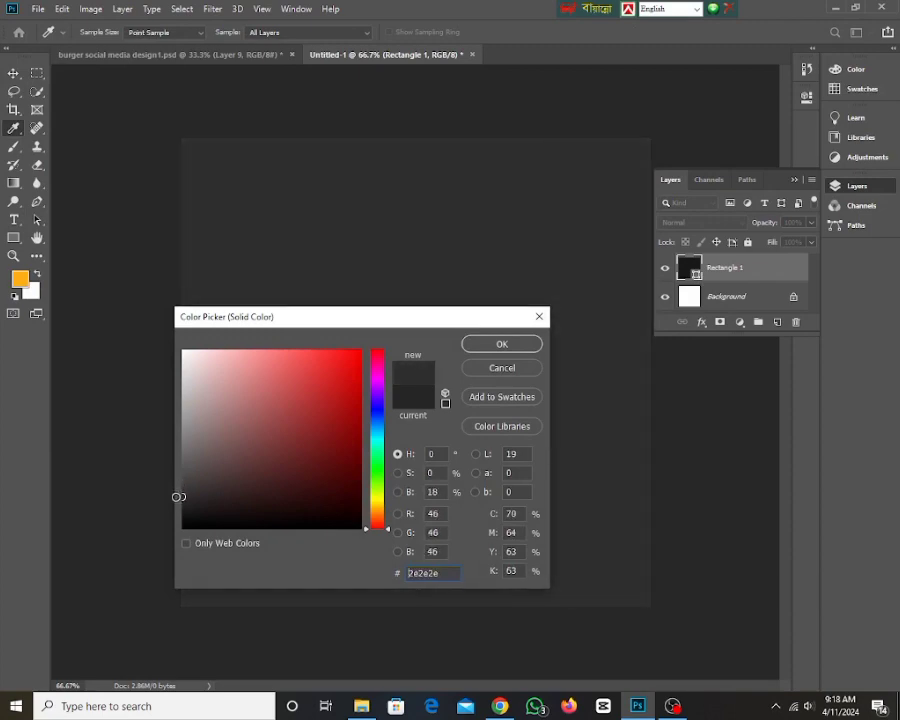
pyautogui.click(795, 179)
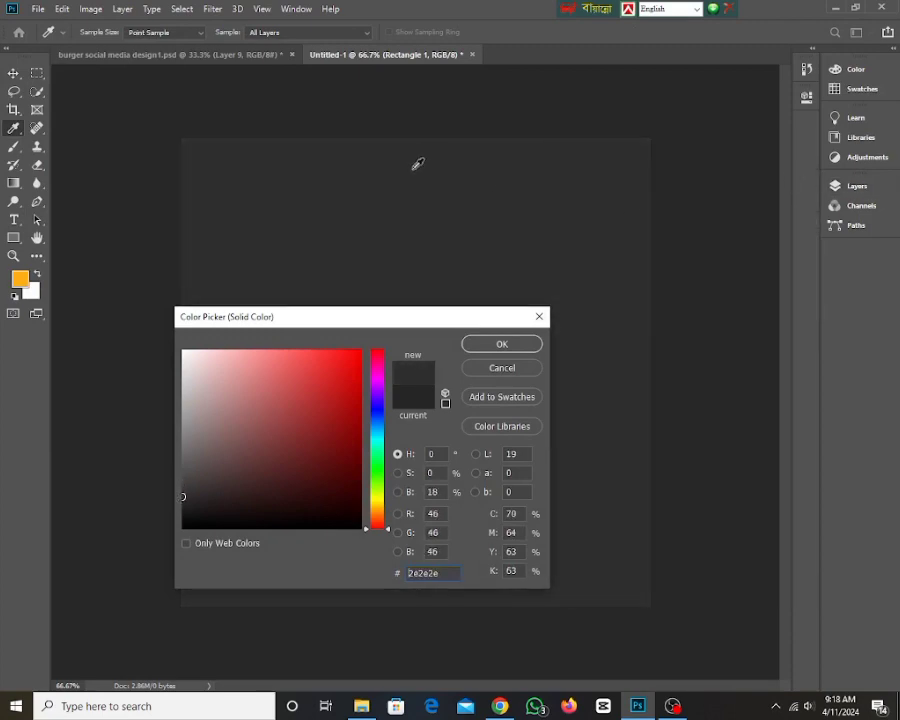
pyautogui.click(503, 345)
pyautogui.press('v')
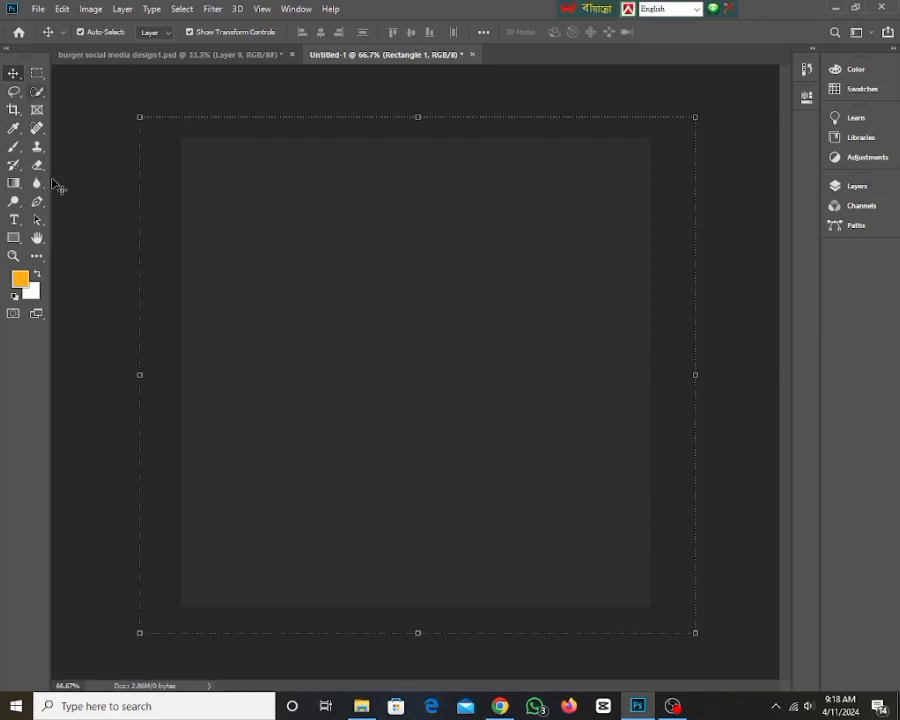
# Step: Open the OHT3MQ0 image from the Pega socal midea folder on drive E and copy its wooden table into the Untitled-1 document
pyautogui.click(38, 9)
pyautogui.click(50, 37)
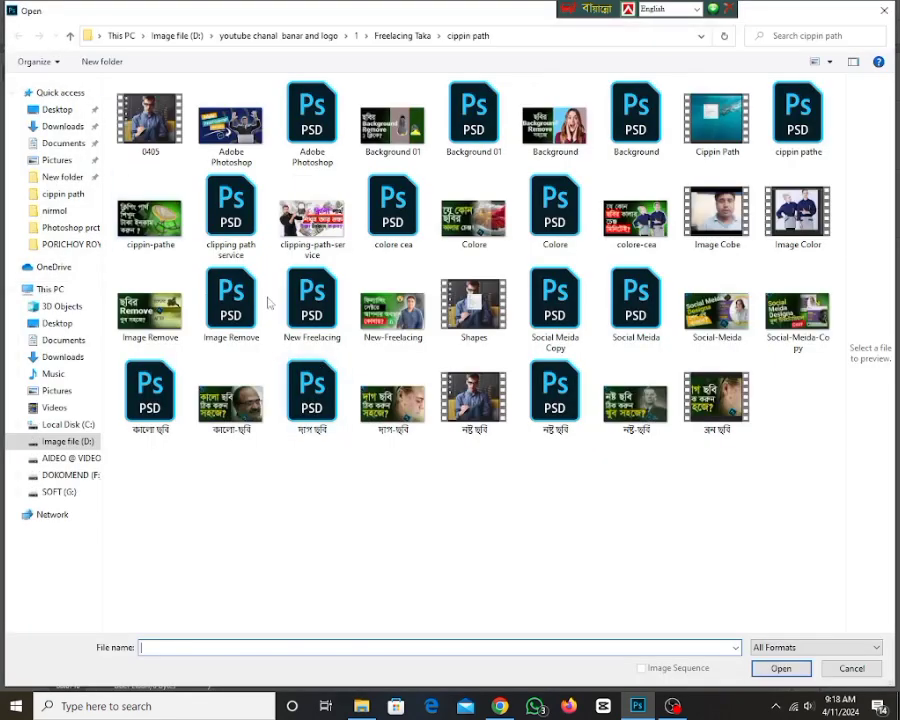
pyautogui.click(70, 460)
pyautogui.doubleClick(312, 210)
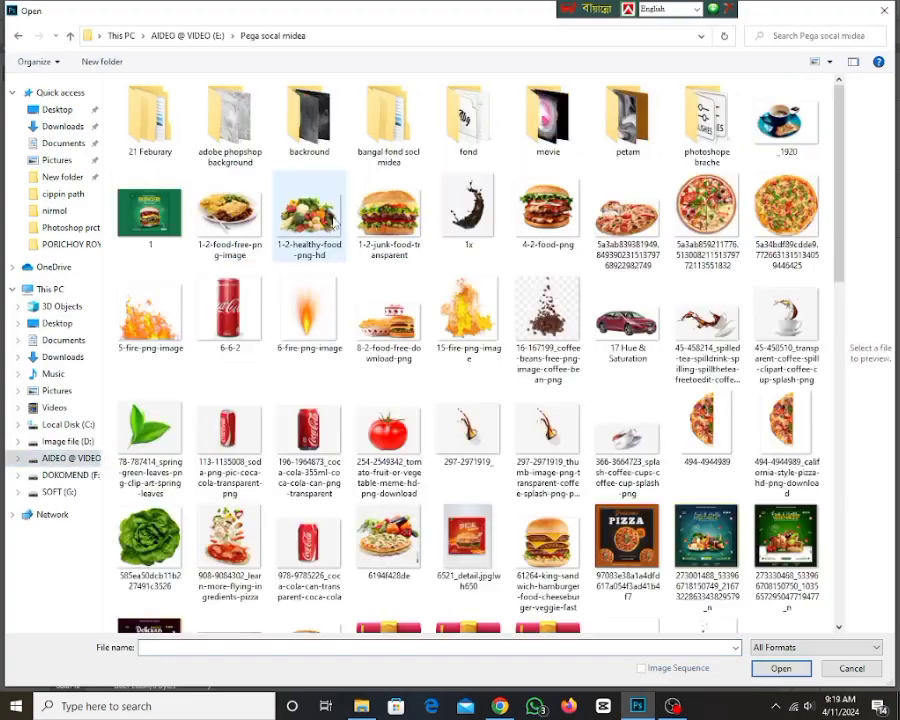
pyautogui.scroll(-10, 563, 420)
pyautogui.scroll(-3, 563, 420)
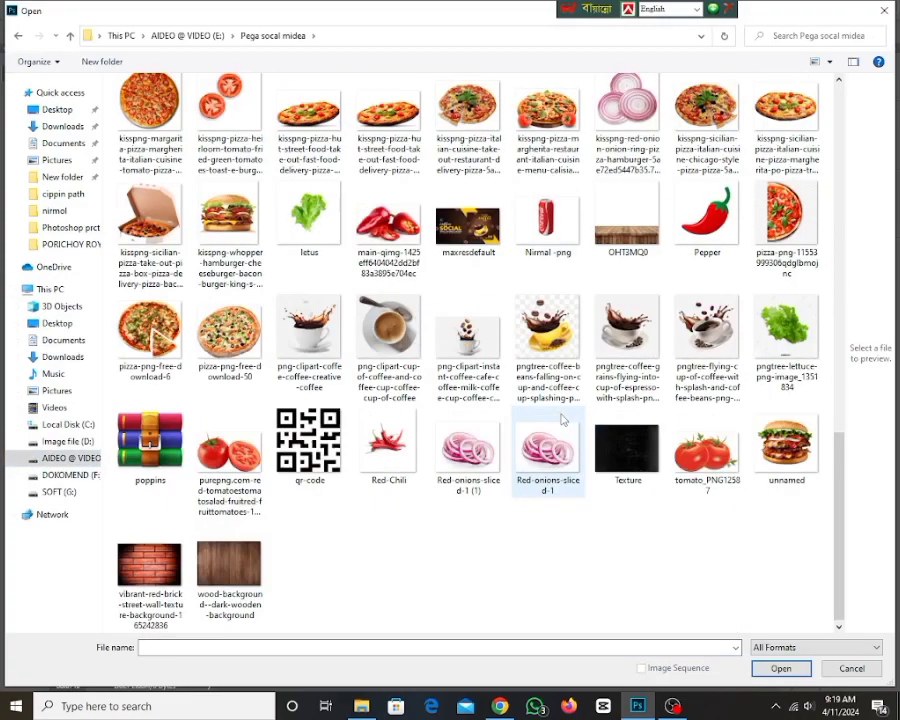
pyautogui.click(627, 250)
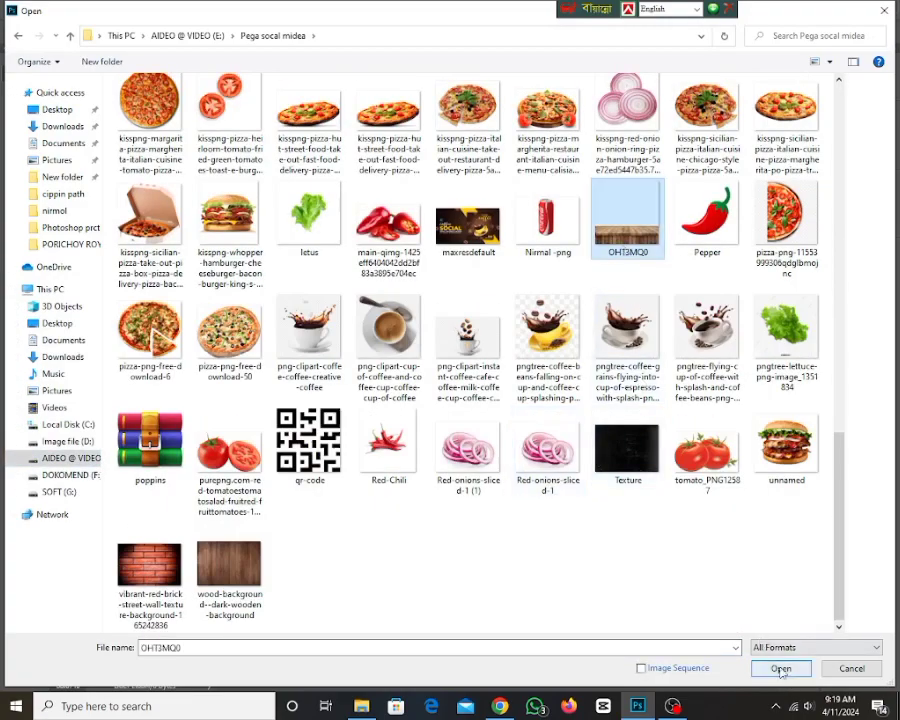
pyautogui.click(781, 668)
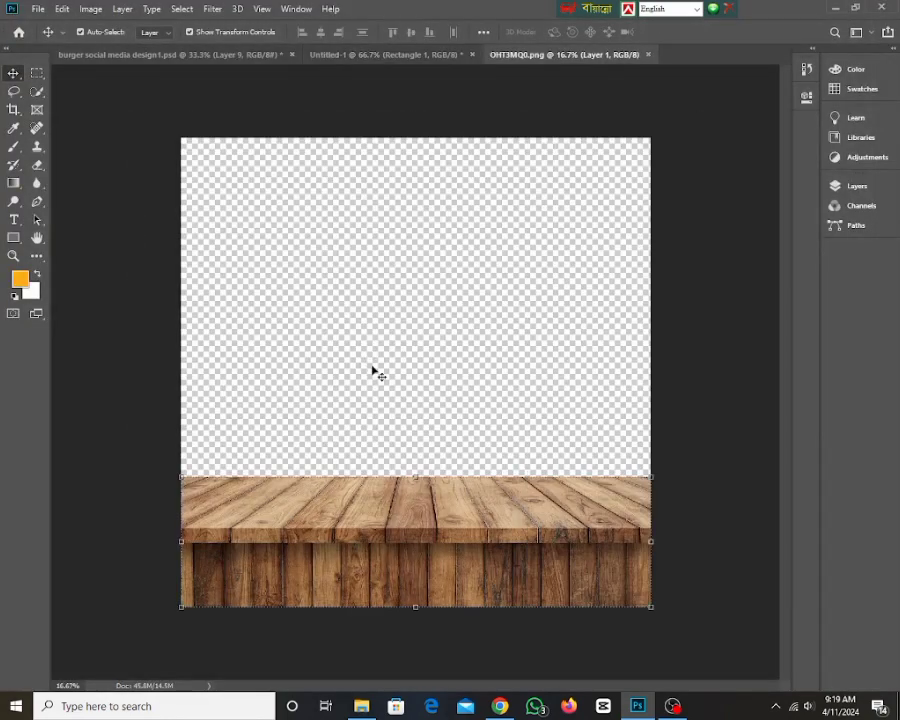
pyautogui.click(864, 192)
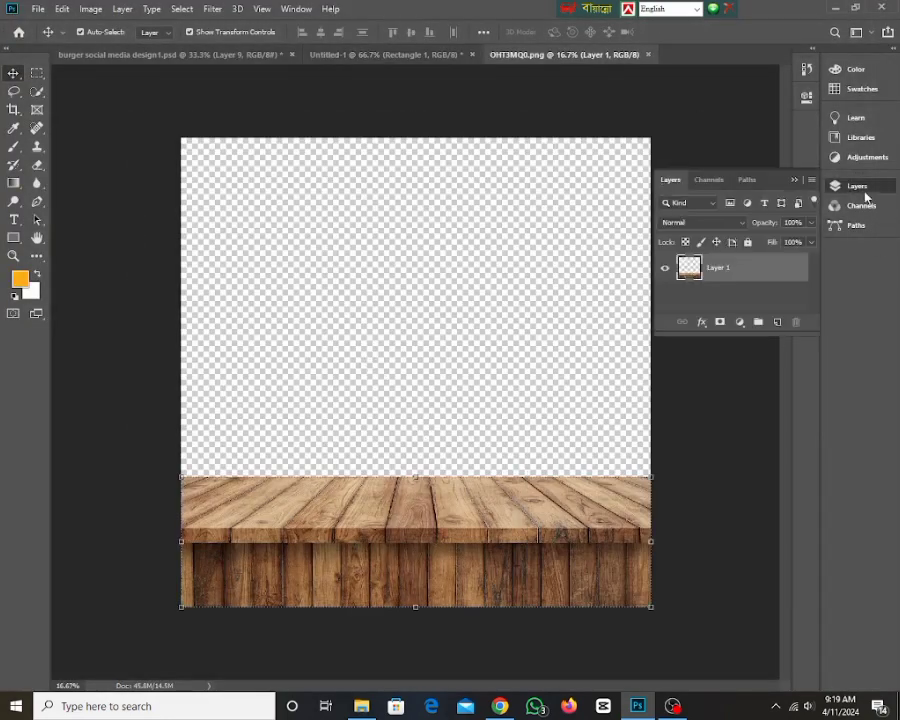
pyautogui.moveTo(438, 504); pyautogui.dragTo(416, 537)
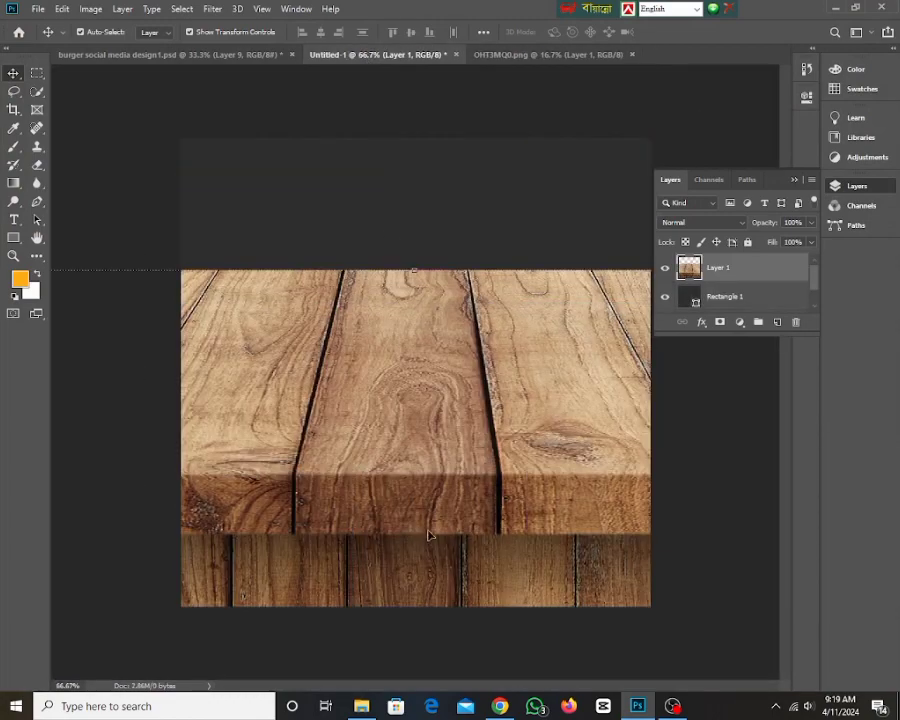
# Step: Scale the wooden table layer down to about 42% and move it over the lower part of the canvas
pyautogui.keyDown('alt'); pyautogui.click(475, 410); pyautogui.keyUp('alt')
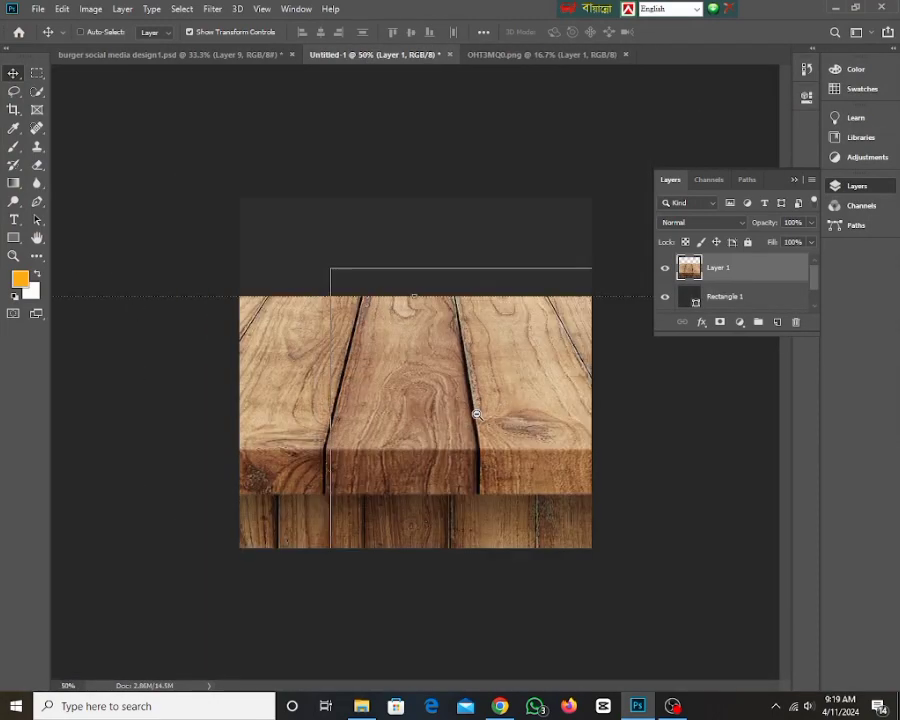
pyautogui.keyDown('alt'); pyautogui.click(477, 414); pyautogui.keyUp('alt')
pyautogui.keyDown('alt'); pyautogui.click(477, 414); pyautogui.keyUp('alt')
pyautogui.keyDown('alt'); pyautogui.click(475, 410); pyautogui.keyUp('alt')
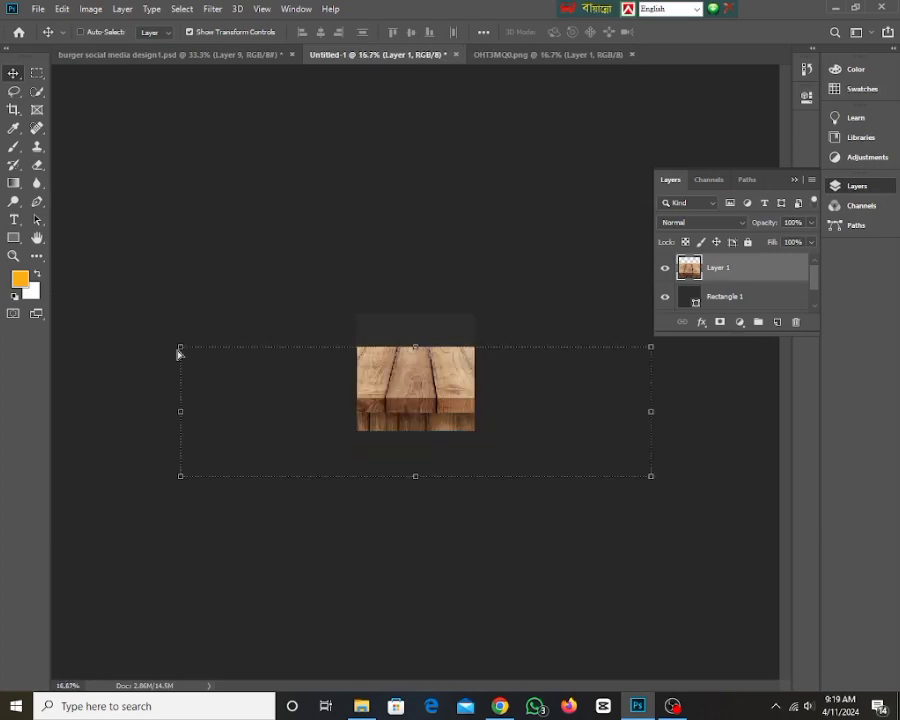
pyautogui.moveTo(180, 348); pyautogui.dragTo(452, 420)
pyautogui.hotkey('ctrl', 'z')
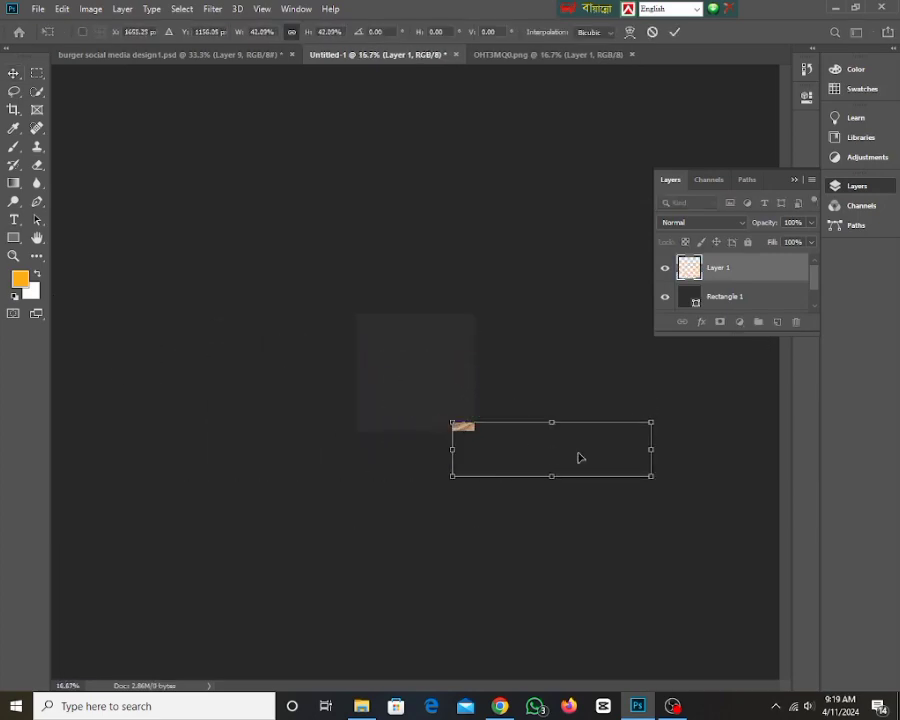
pyautogui.moveTo(579, 458); pyautogui.dragTo(449, 427)
pyautogui.hotkey('ctrl', '+')
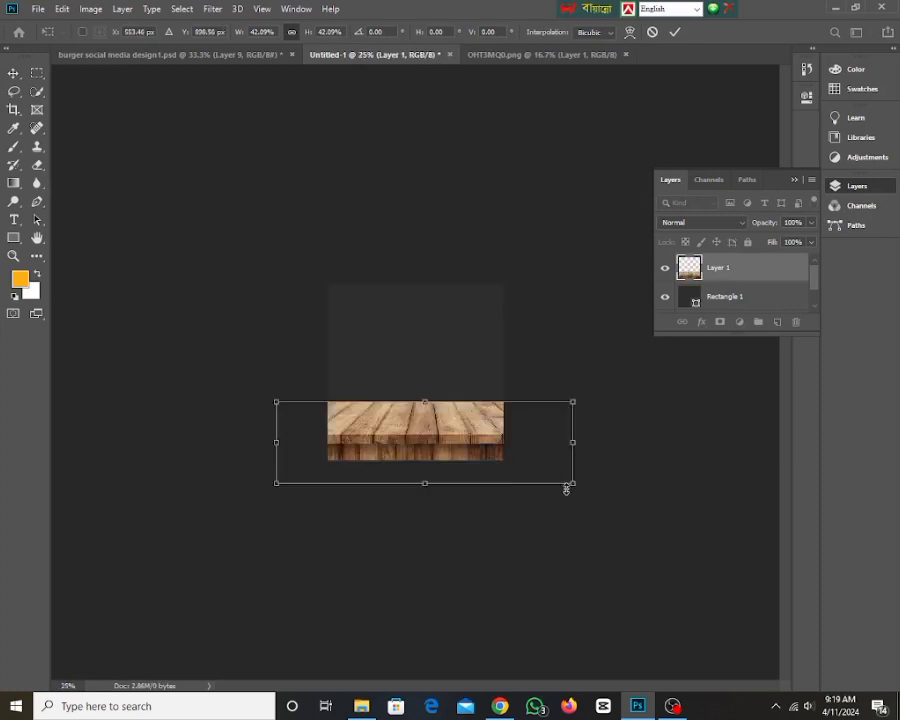
# Step: Scale the wooden table down further to about 28.6% of its original size and align it with the canvas's lower edge
pyautogui.moveTo(569, 486); pyautogui.dragTo(518, 458)
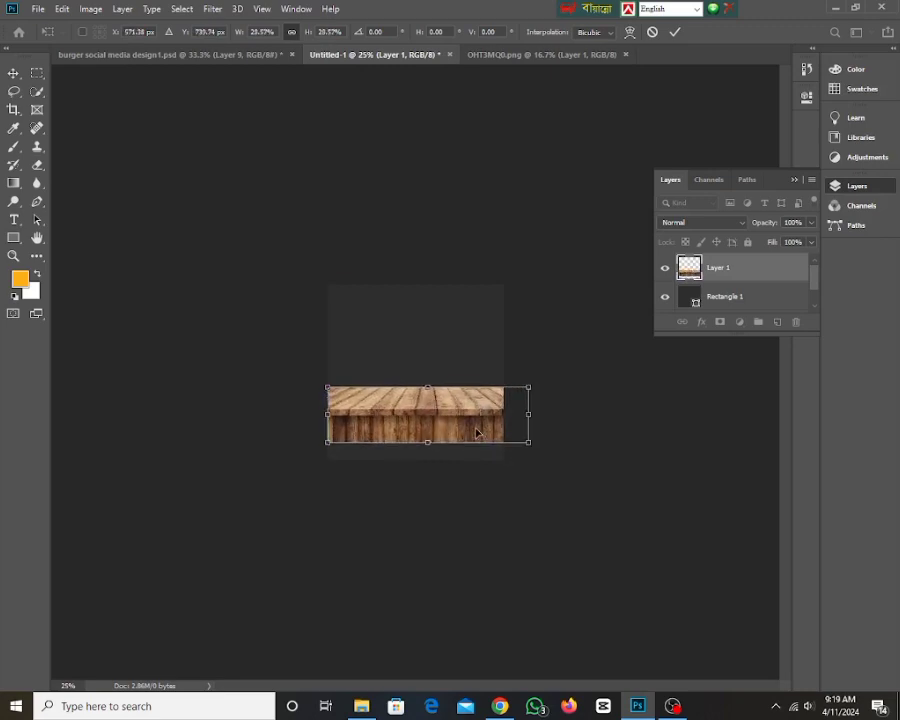
pyautogui.moveTo(478, 428); pyautogui.dragTo(459, 452)
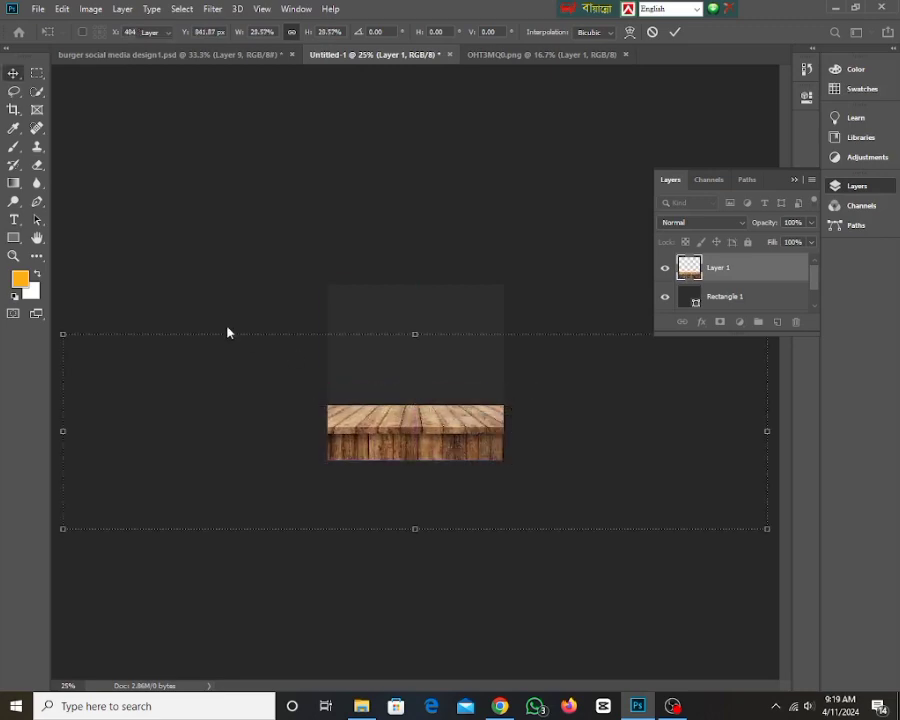
pyautogui.press('Return')
pyautogui.keyDown('ctrl'); pyautogui.click(434, 458); pyautogui.keyUp('ctrl')
pyautogui.keyDown('ctrl'); pyautogui.click(438, 528); pyautogui.keyUp('ctrl')
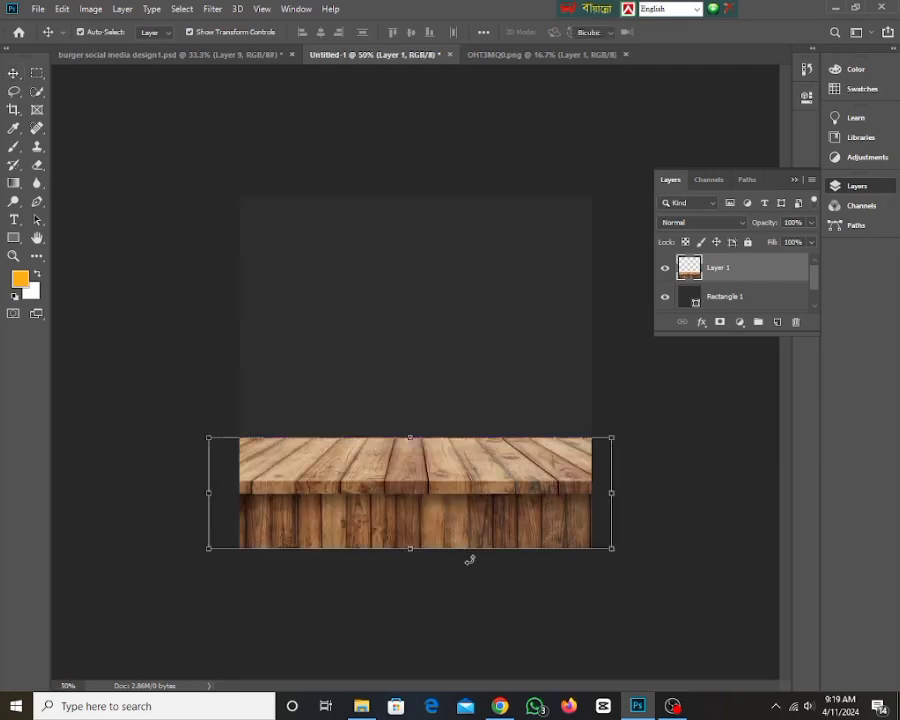
pyautogui.hotkey('ctrl', 't')
pyautogui.click(674, 32)
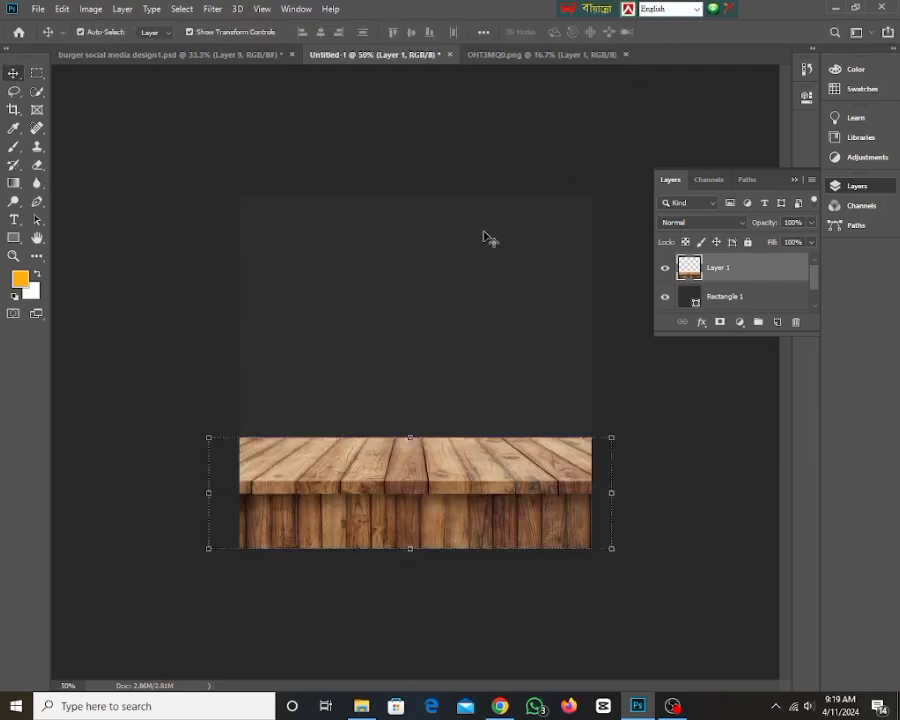
# Step: Switch to the finished burger social media design to view it as a reference for the layout
pyautogui.click(406, 324)
pyautogui.click(528, 54)
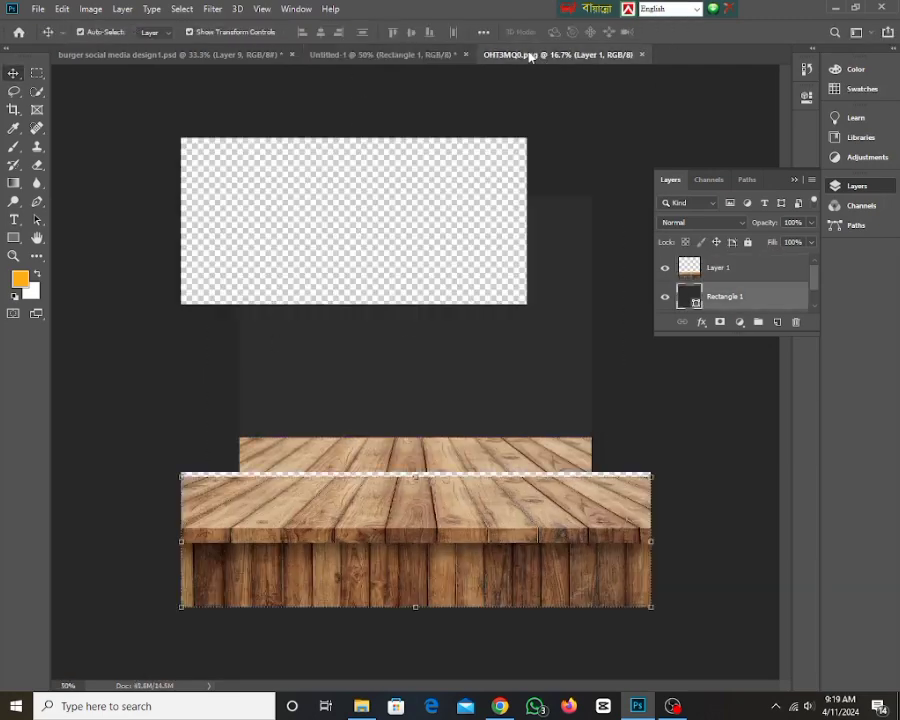
pyautogui.click(237, 56)
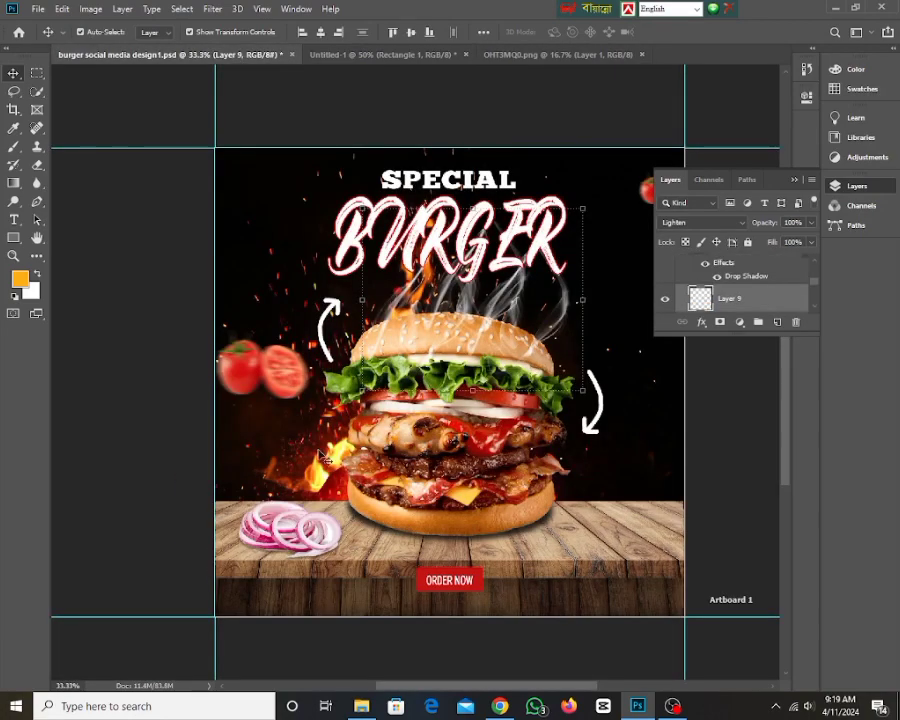
# Step: Open the 4-2-food-png image from the Pega socal midea folder and copy its burger above the table in the Untitled-1 document
pyautogui.click(586, 54)
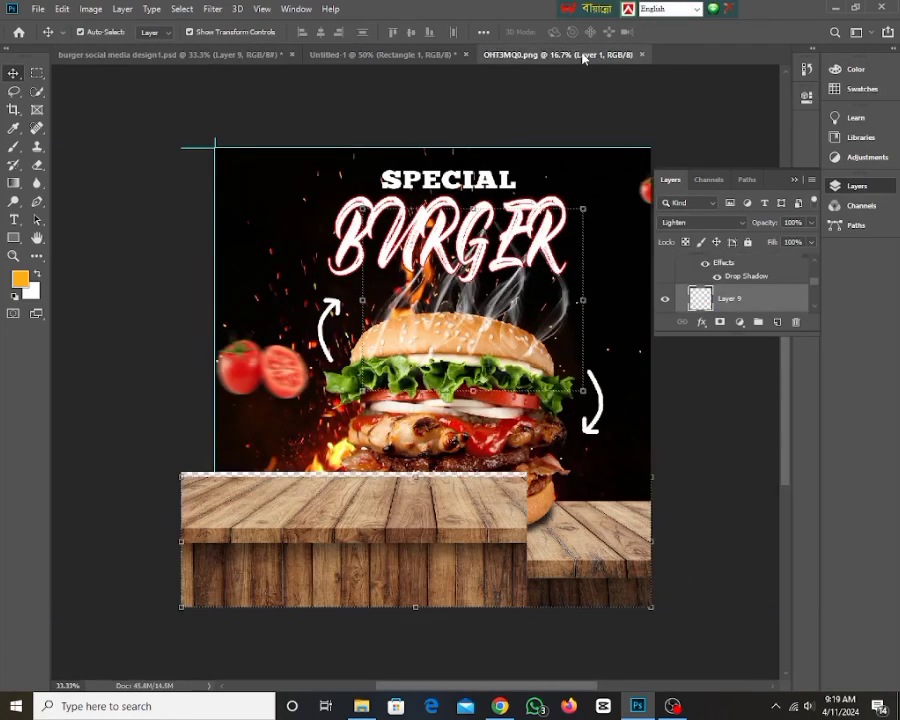
pyautogui.click(38, 9)
pyautogui.click(46, 40)
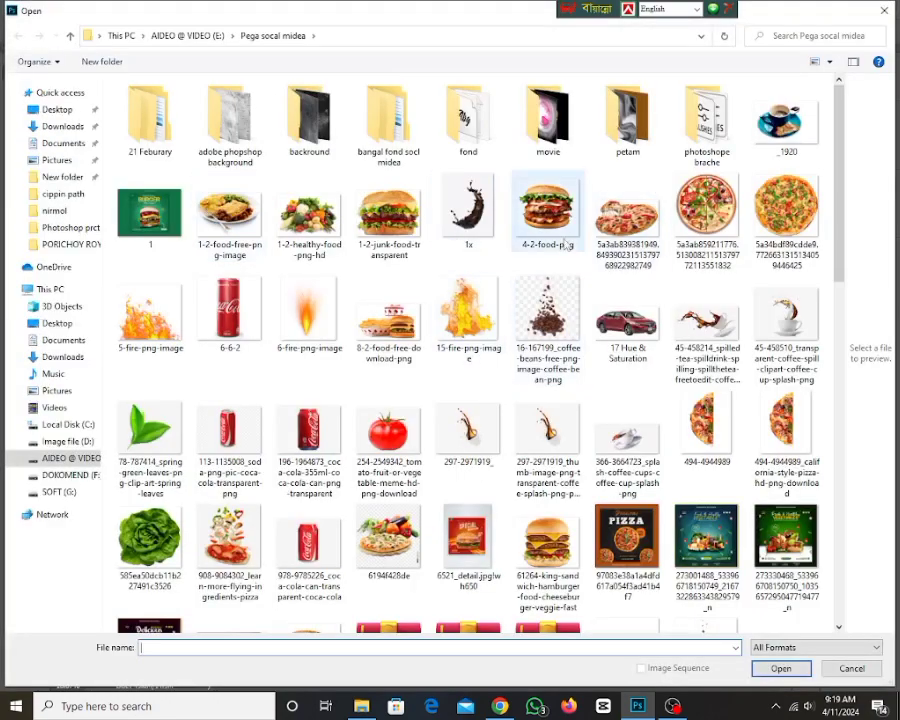
pyautogui.click(560, 224)
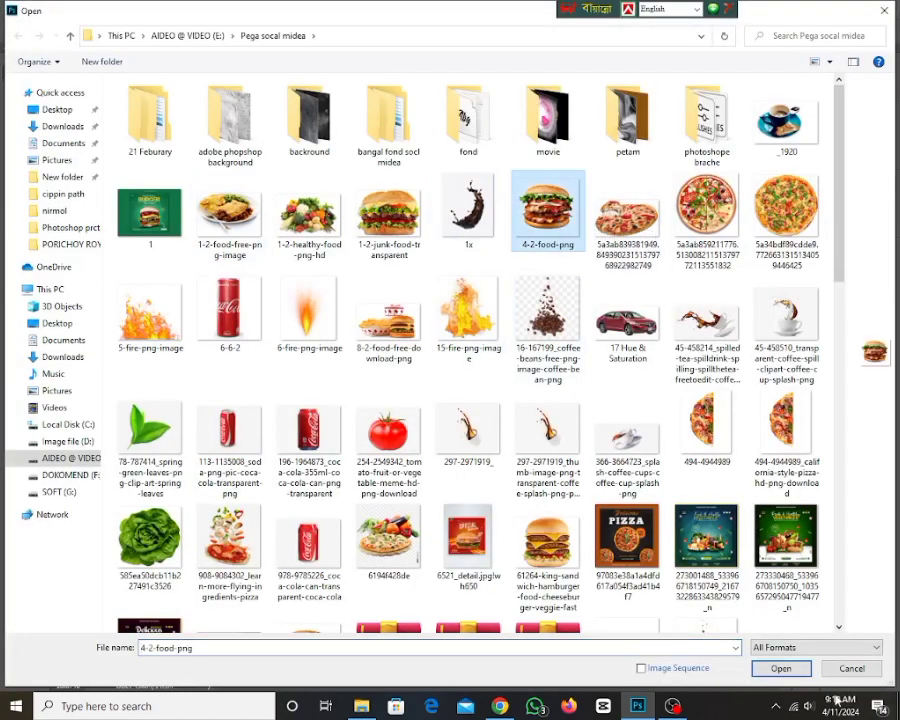
pyautogui.click(779, 668)
pyautogui.moveTo(455, 335); pyautogui.dragTo(410, 327)
pyautogui.moveTo(705, 305); pyautogui.dragTo(710, 257)
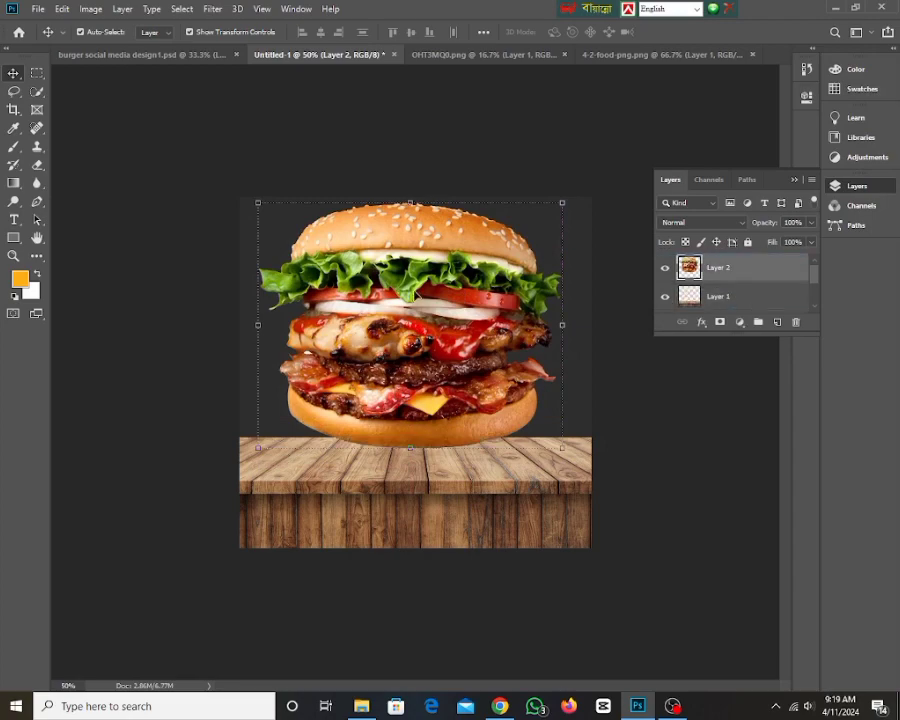
# Step: Scale the burger down and position it so the bun rests on the wooden tabletop
pyautogui.moveTo(418, 300); pyautogui.dragTo(425, 316)
pyautogui.moveTo(263, 224); pyautogui.dragTo(329, 279)
pyautogui.moveTo(478, 378); pyautogui.dragTo(455, 386)
pyautogui.click(675, 32)
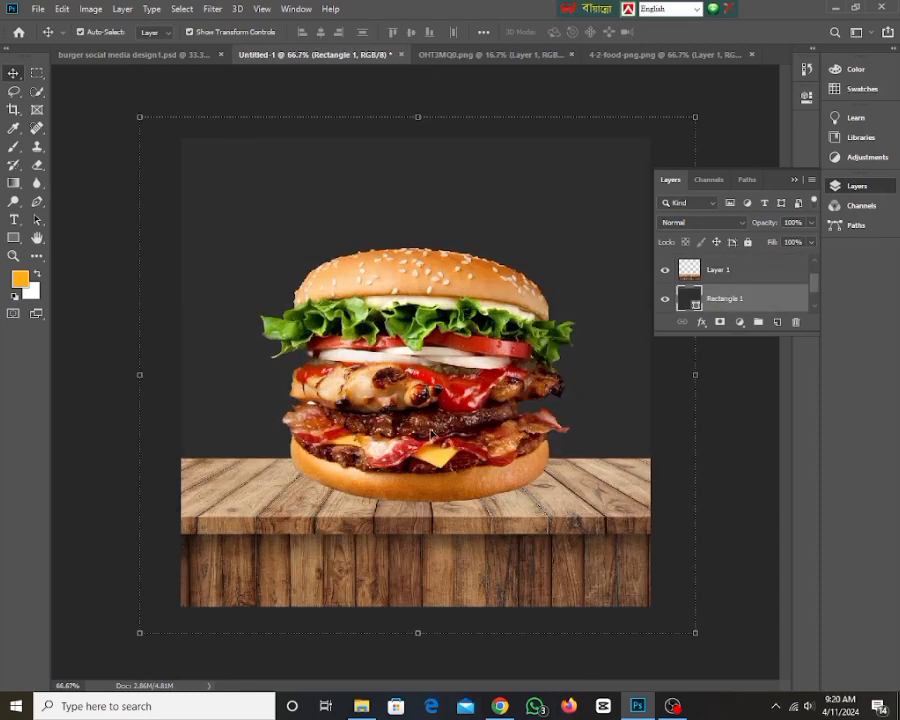
pyautogui.hotkey('ctrl', 'v')
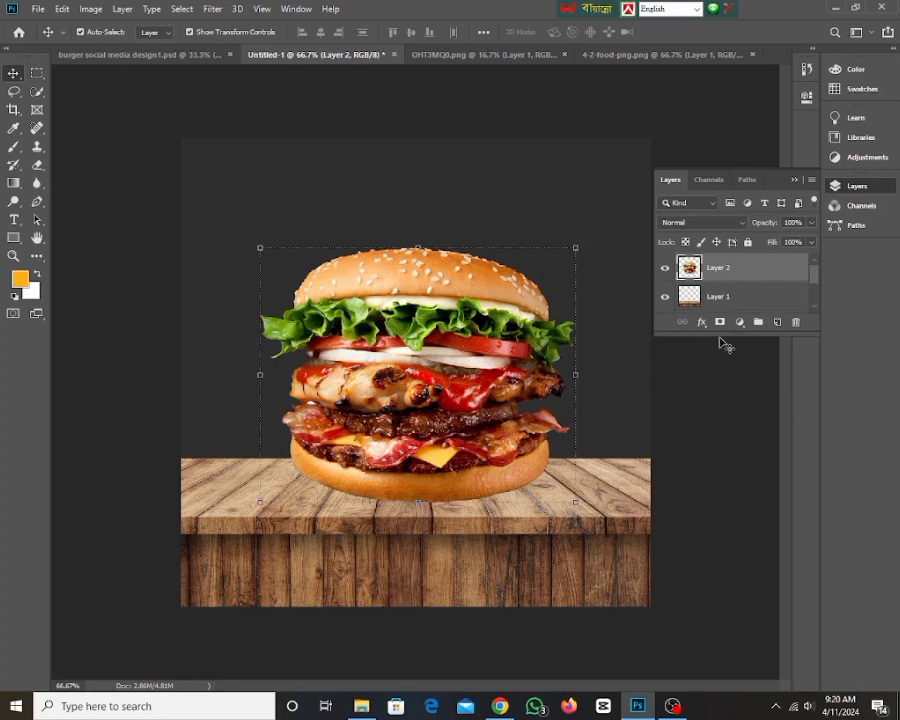
pyautogui.moveTo(720, 337); pyautogui.dragTo(720, 392)
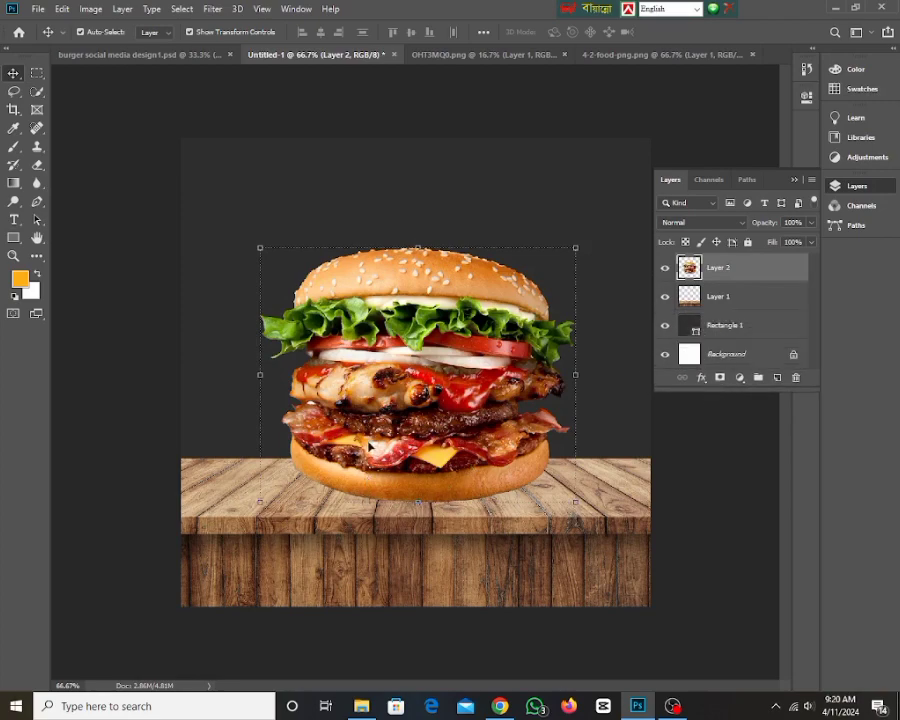
# Step: Choose the Kyle's Drawing Box - Happy HB brush from the Dry Media Brushes for the Brush tool
pyautogui.click(14, 146)
pyautogui.click(60, 146)
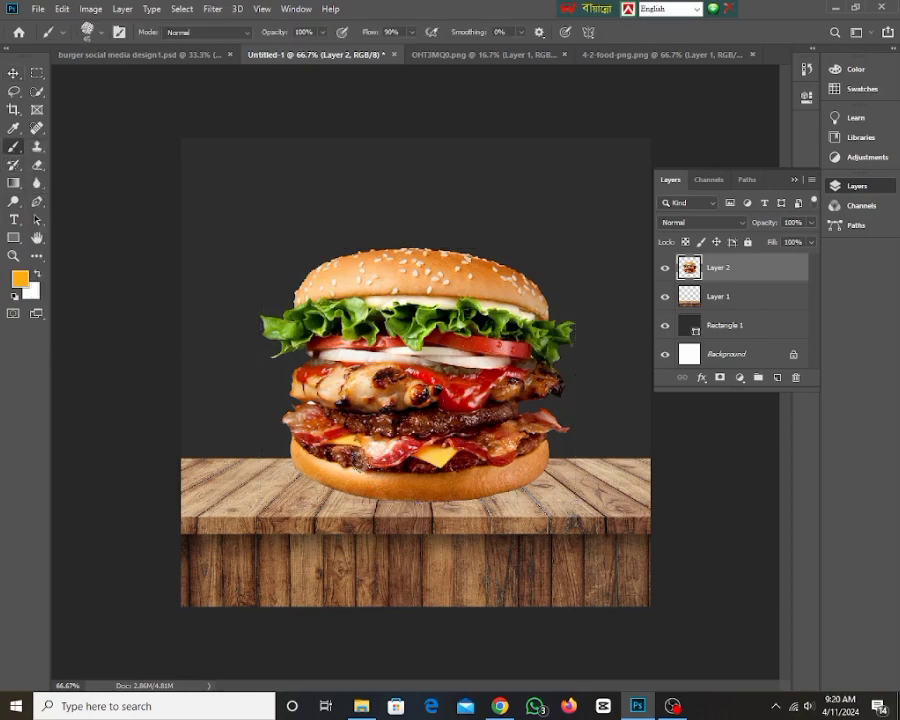
pyautogui.rightClick(12, 149)
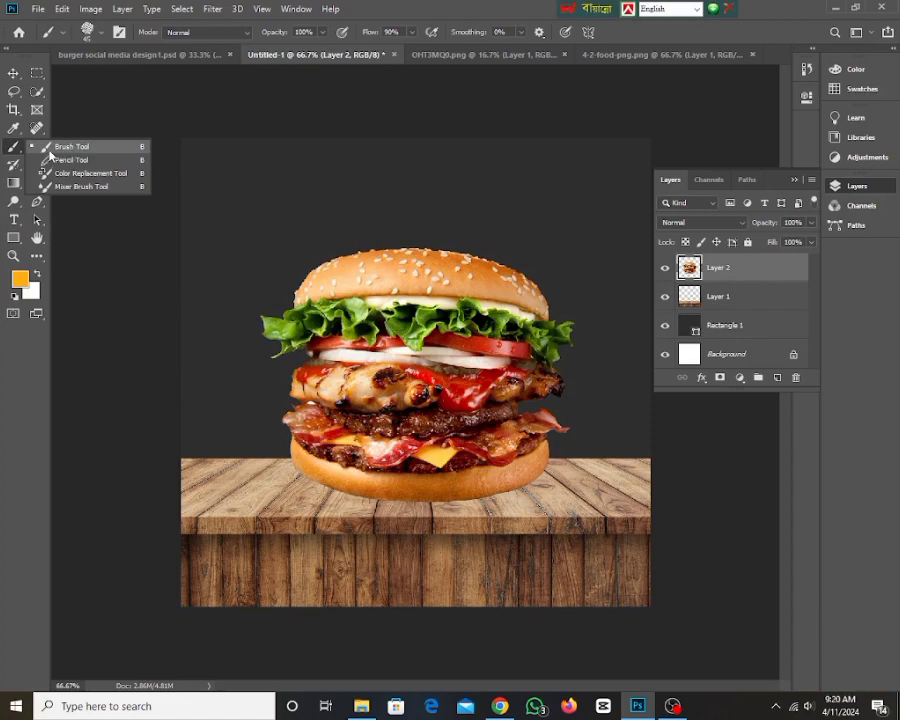
pyautogui.click(52, 148)
pyautogui.click(101, 35)
pyautogui.scroll(5, 129, 200)
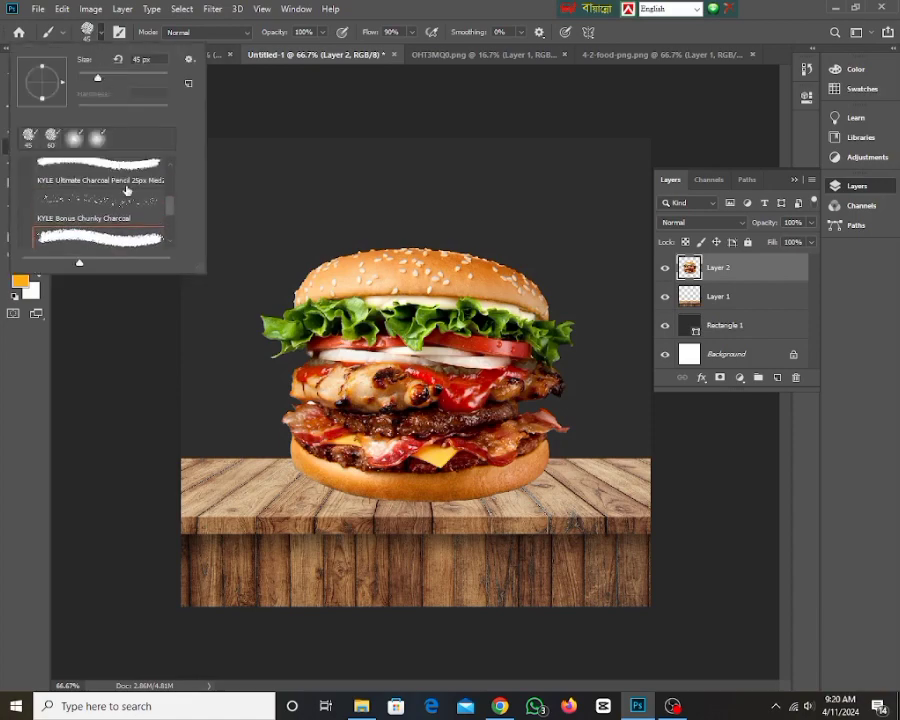
pyautogui.scroll(-1, 125, 229)
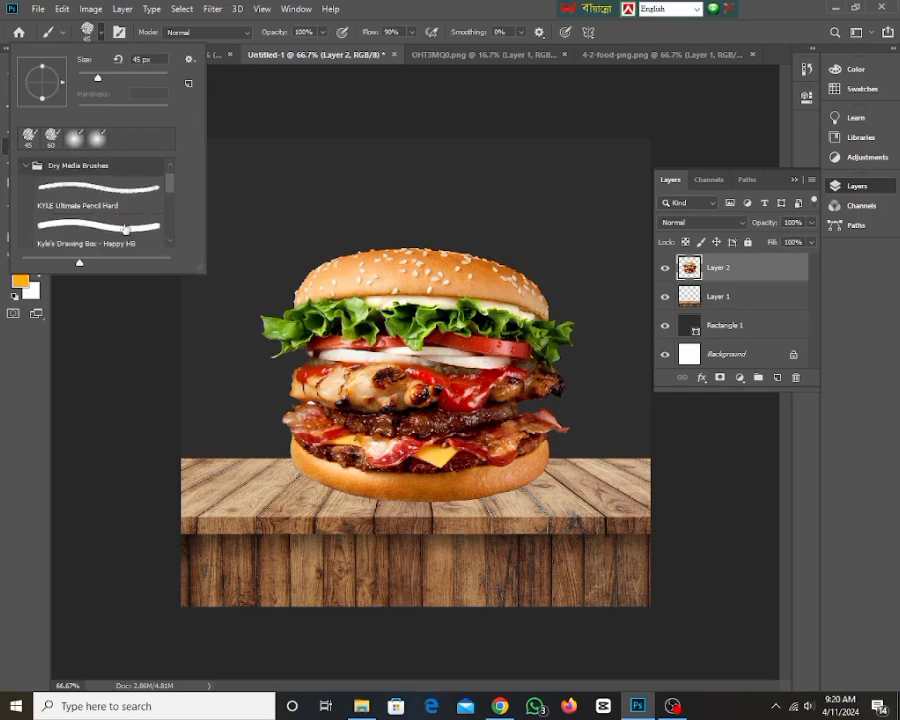
pyautogui.click(103, 226)
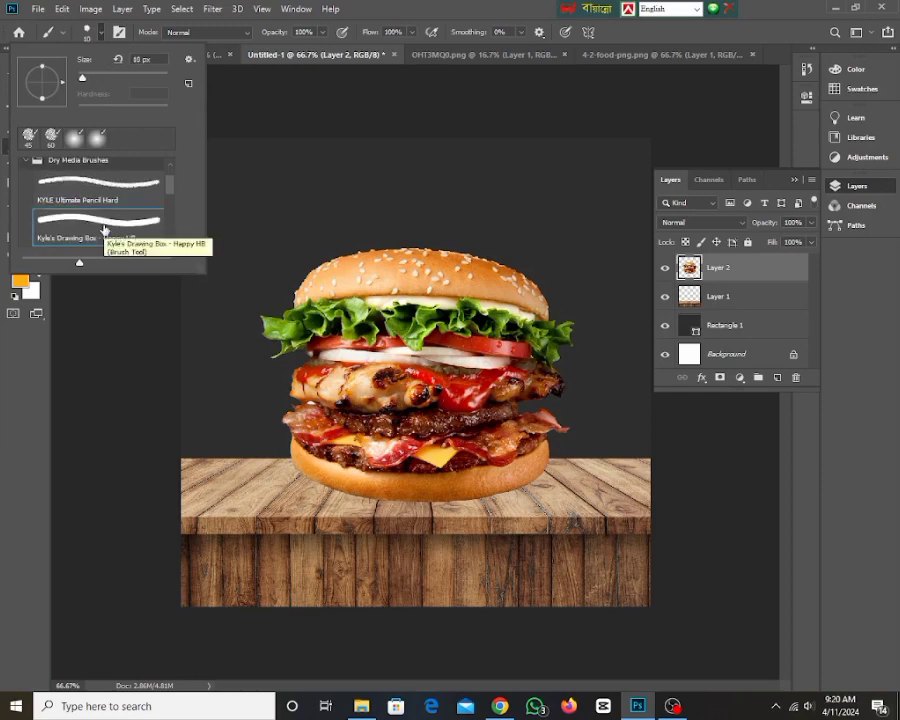
pyautogui.click(227, 197)
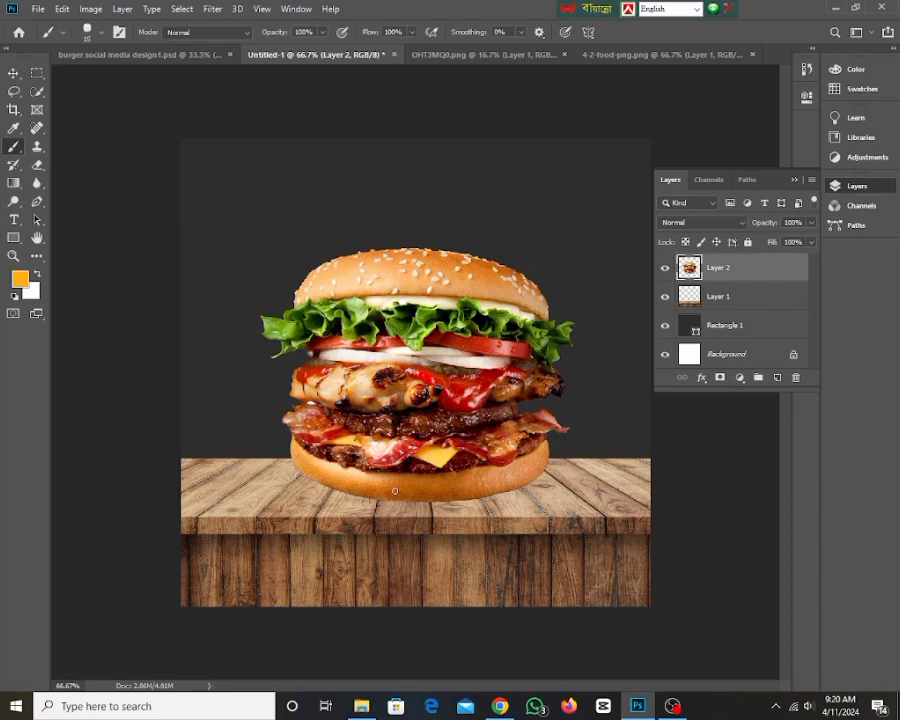
# Step: Enlarge the brush to 600 px and test it with an orange dab over the burger, undoing the dab
pyautogui.press(']')
pyautogui.press(']')
pyautogui.press(']')
pyautogui.press(']')
pyautogui.press(']')
pyautogui.press(']')
pyautogui.press(']')
pyautogui.press(']')
pyautogui.press(']')
pyautogui.press(']')
pyautogui.press(']')
pyautogui.press(']')
pyautogui.press(']')
pyautogui.press(']')
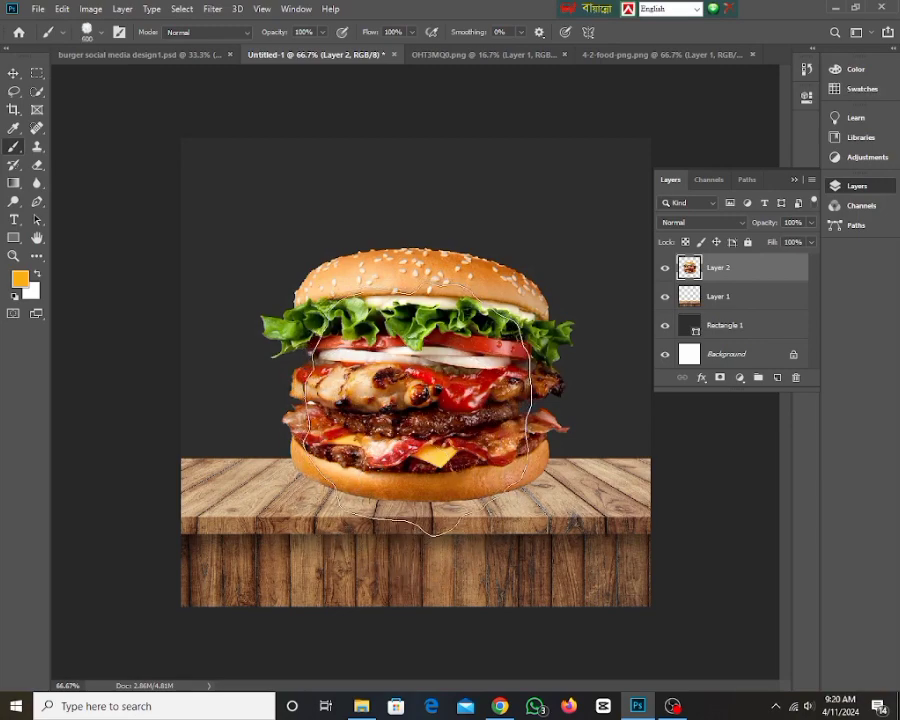
pyautogui.press(']')
pyautogui.press('[')
pyautogui.moveTo(418, 414); pyautogui.dragTo(433, 414)
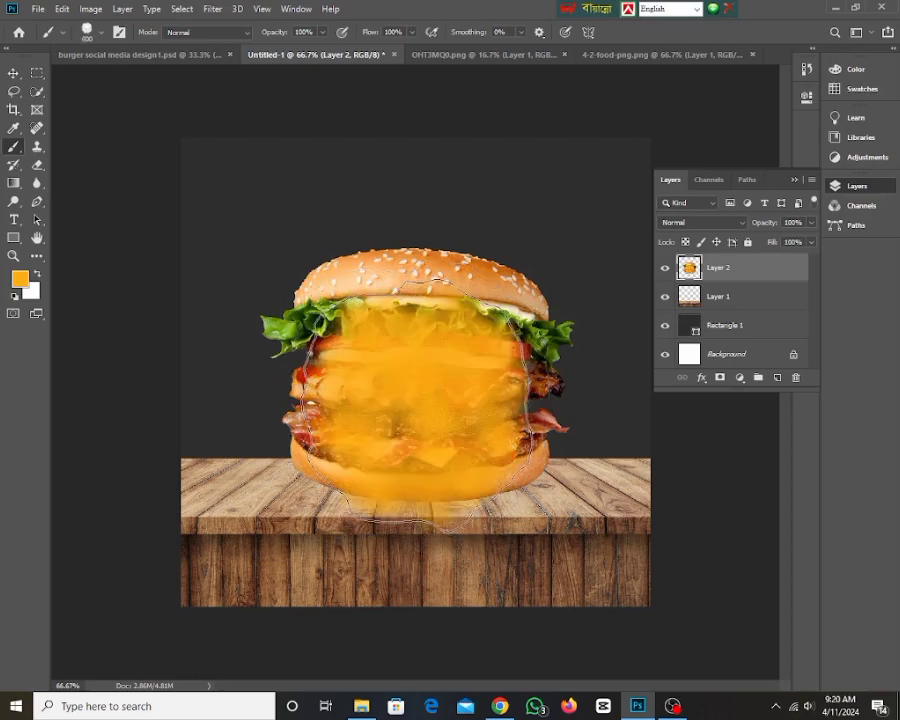
pyautogui.hotkey('ctrl', 'z')
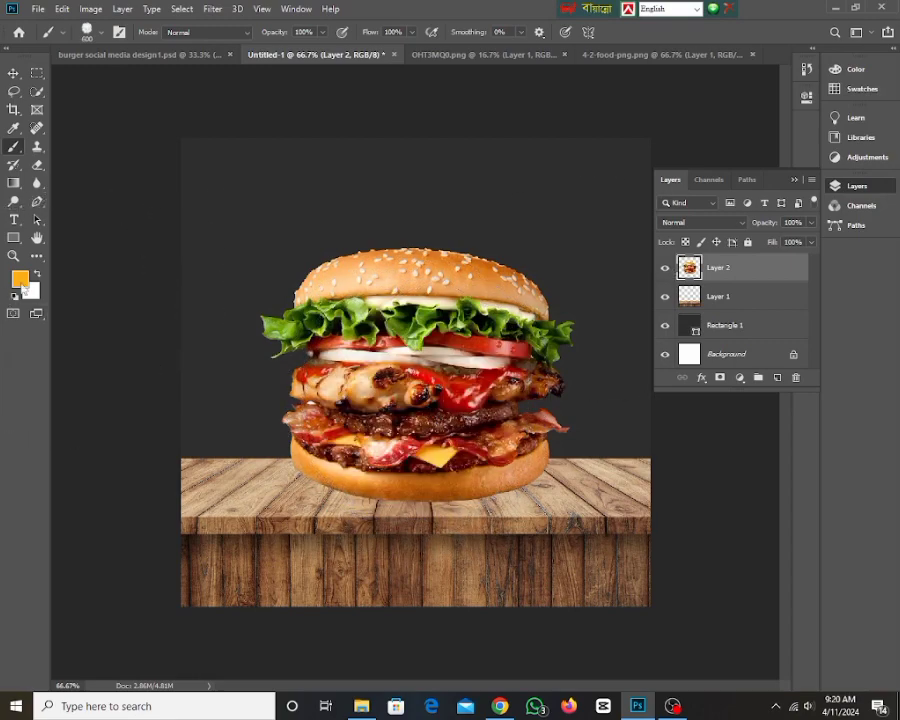
# Step: Set the foreground color to dark grey #191919
pyautogui.click(20, 279)
pyautogui.moveTo(270, 408); pyautogui.dragTo(161, 511)
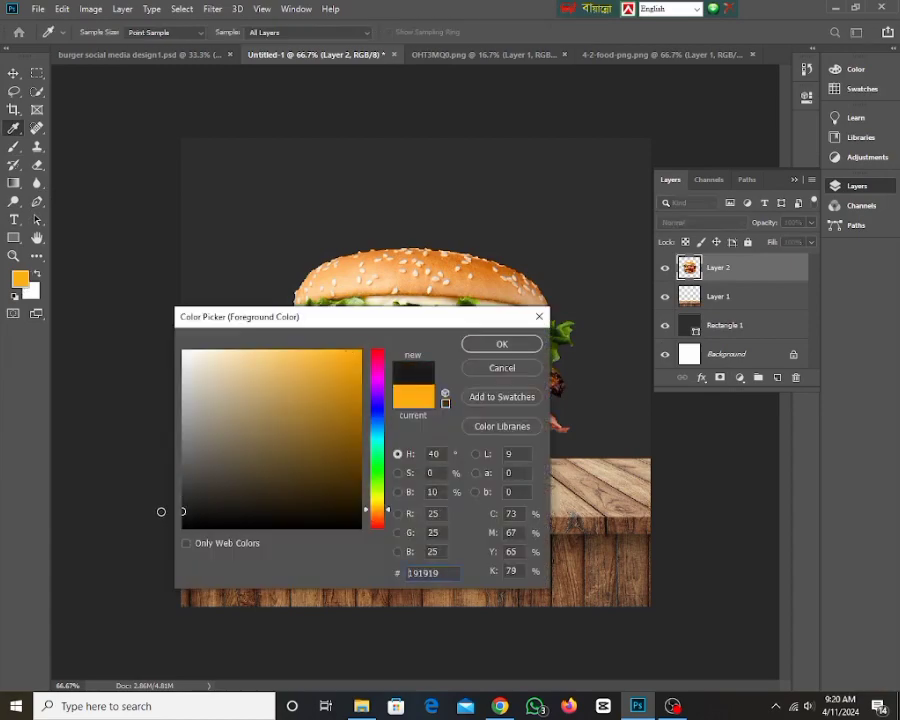
pyautogui.click(501, 344)
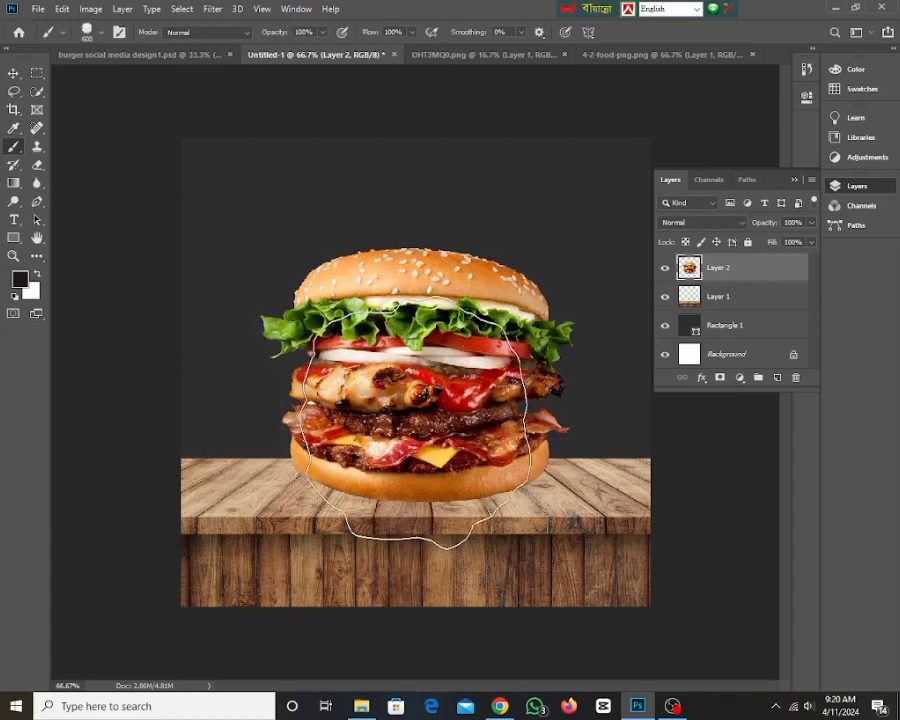
# Step: Try to paint a dark shadow directly on the burger layer with the large brush, and undo the attempts
pyautogui.click(415, 400)
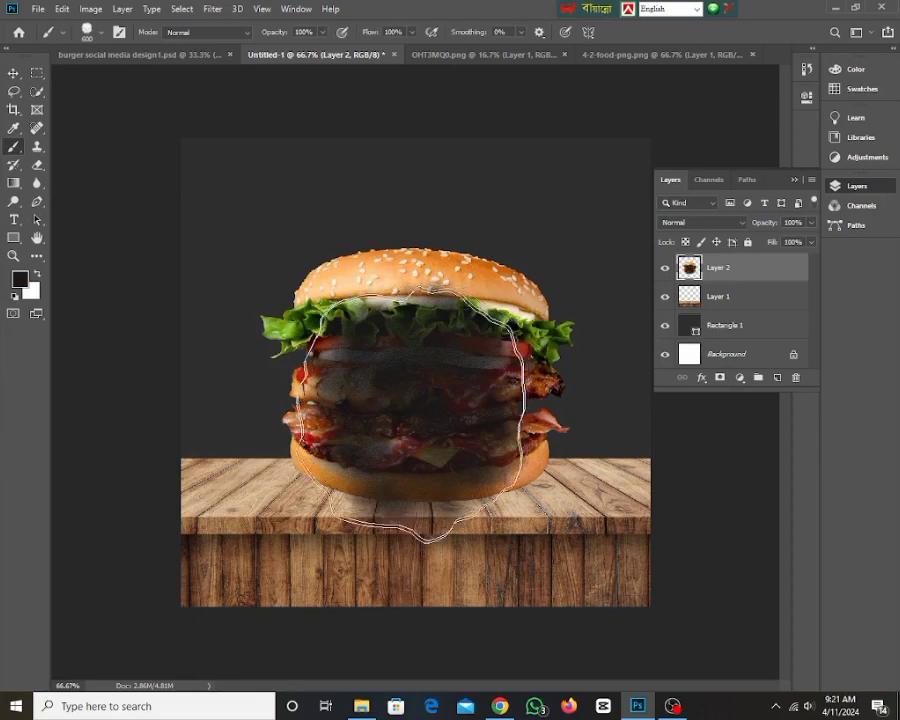
pyautogui.click(410, 420)
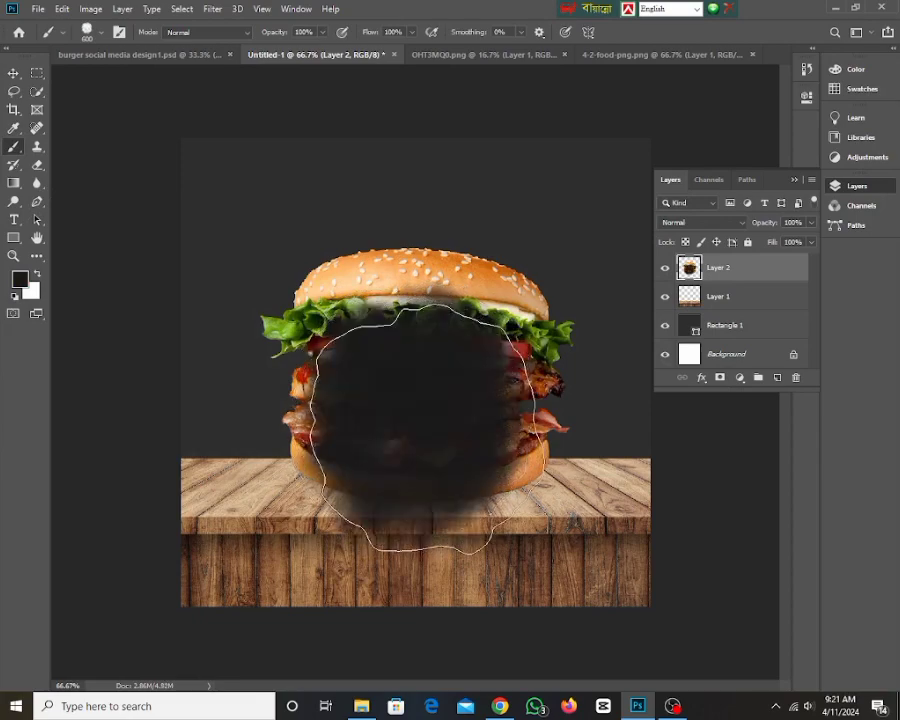
pyautogui.hotkey('ctrl', 'z')
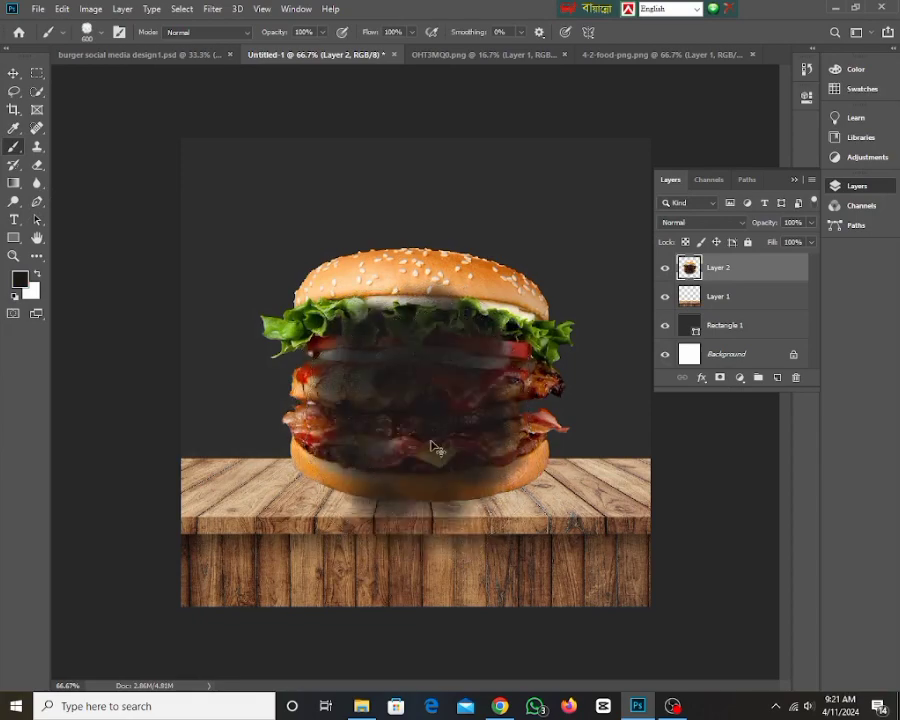
pyautogui.hotkey('ctrl', 'z')
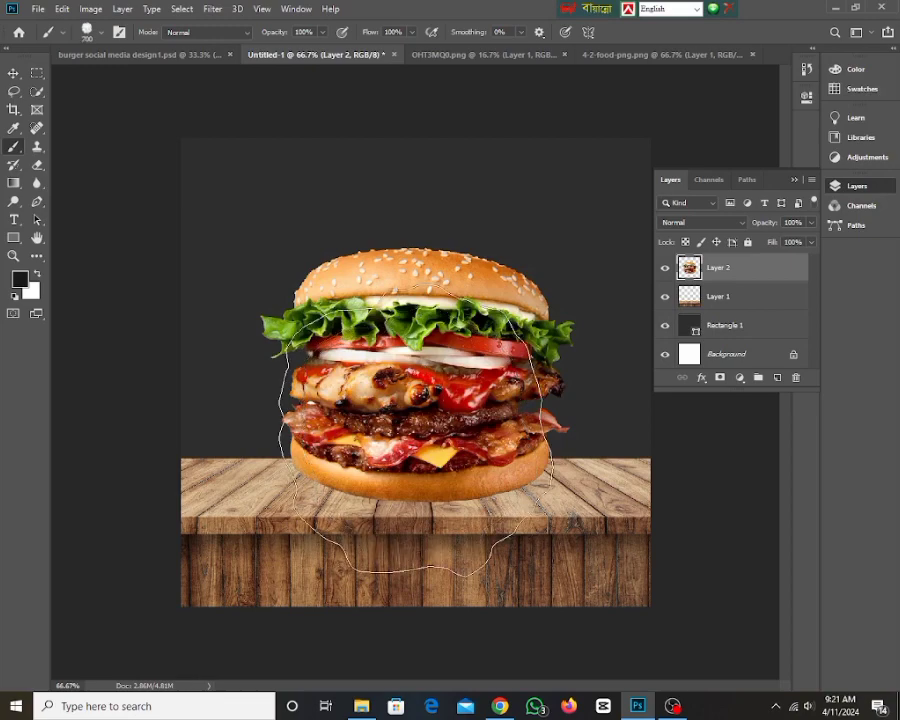
pyautogui.click(416, 403)
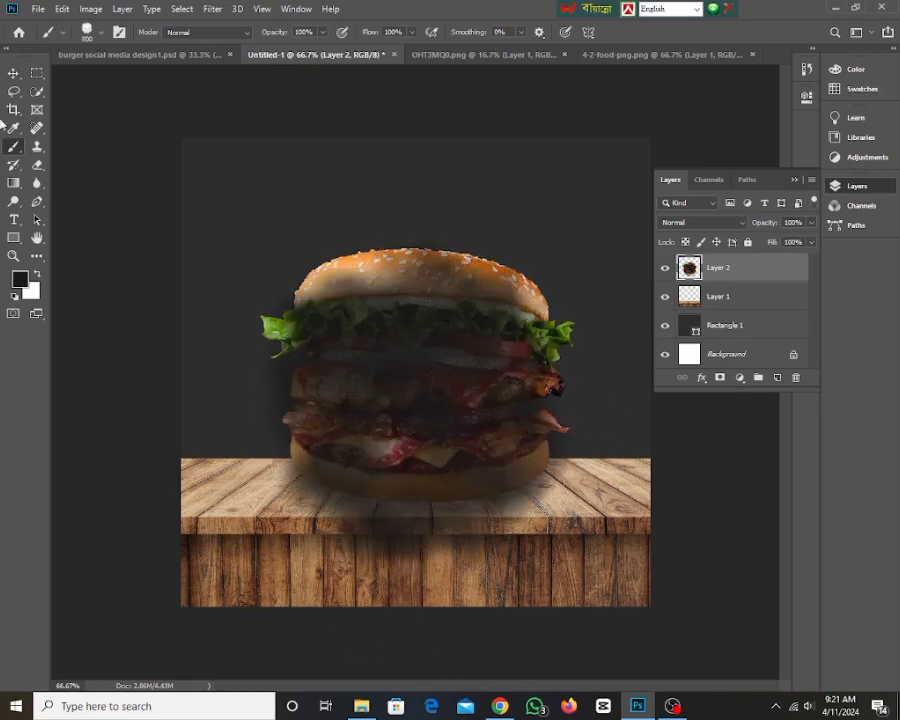
pyautogui.click(13, 73)
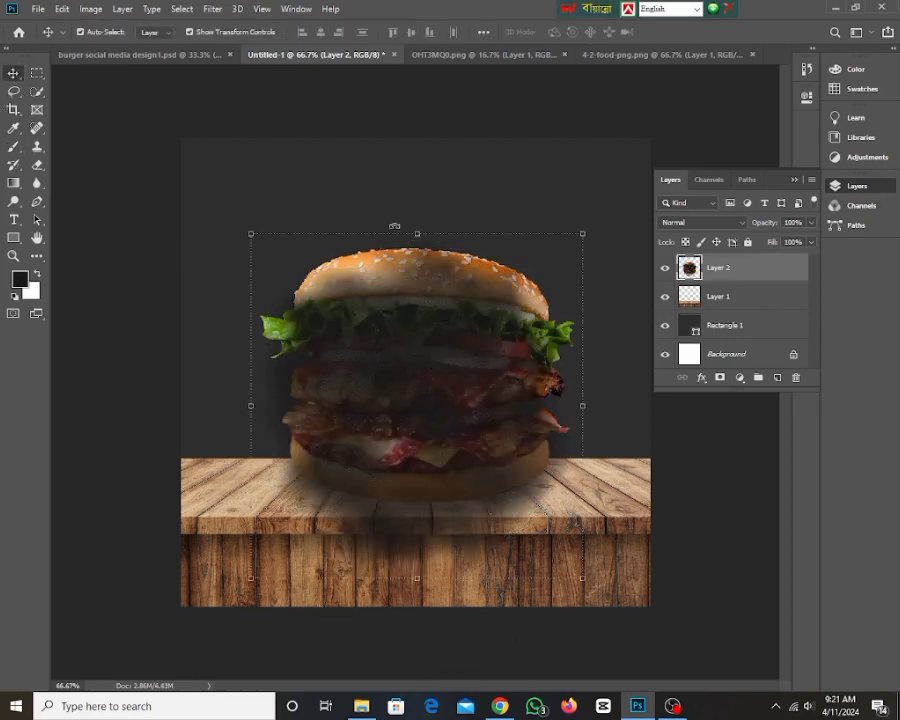
pyautogui.moveTo(417, 234); pyautogui.dragTo(417, 283)
pyautogui.hotkey('ctrl', 'z')
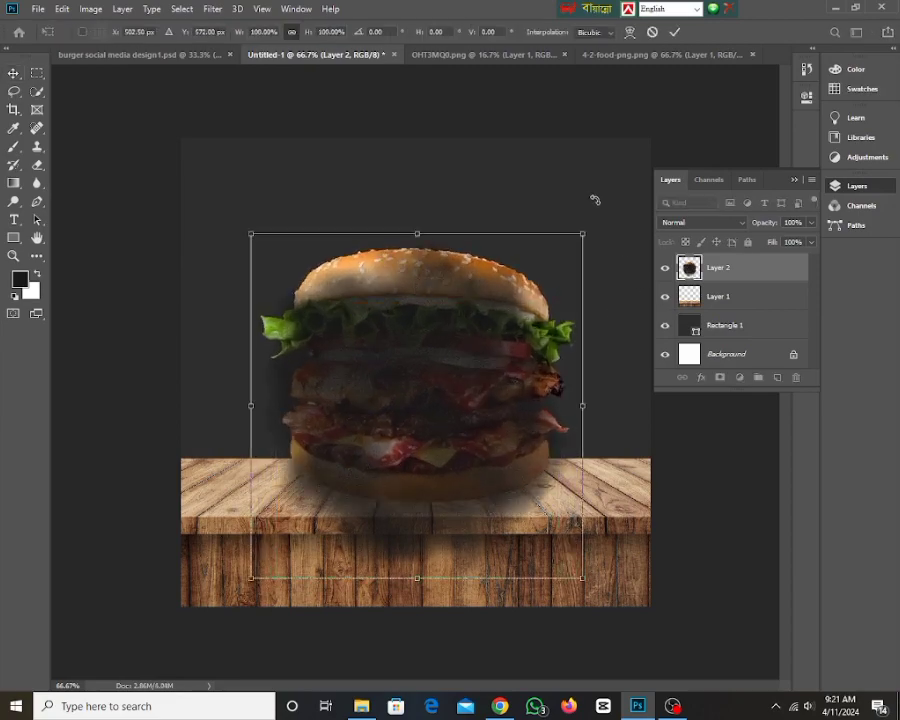
pyautogui.click(676, 32)
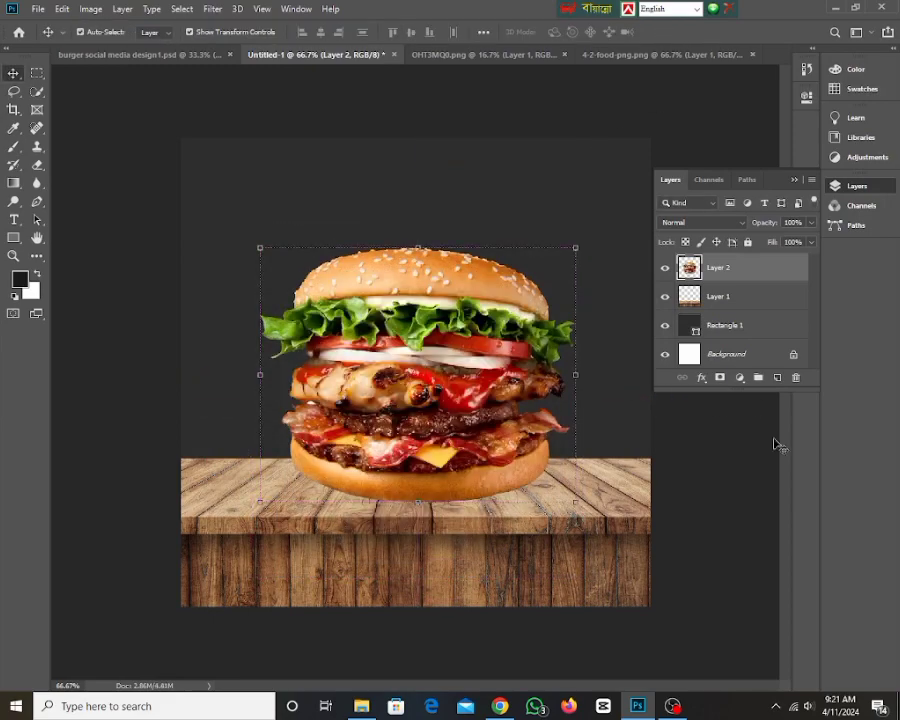
# Step: Add a new layer above the burger and paint one large dark dab on it with the Brush at 800 px
pyautogui.click(13, 146)
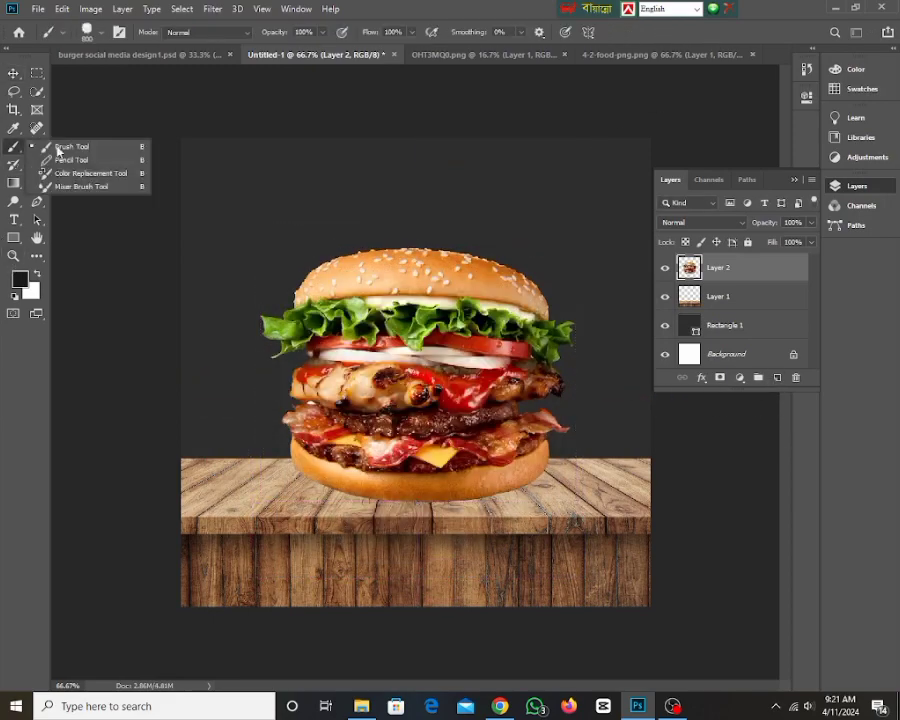
pyautogui.click(70, 145)
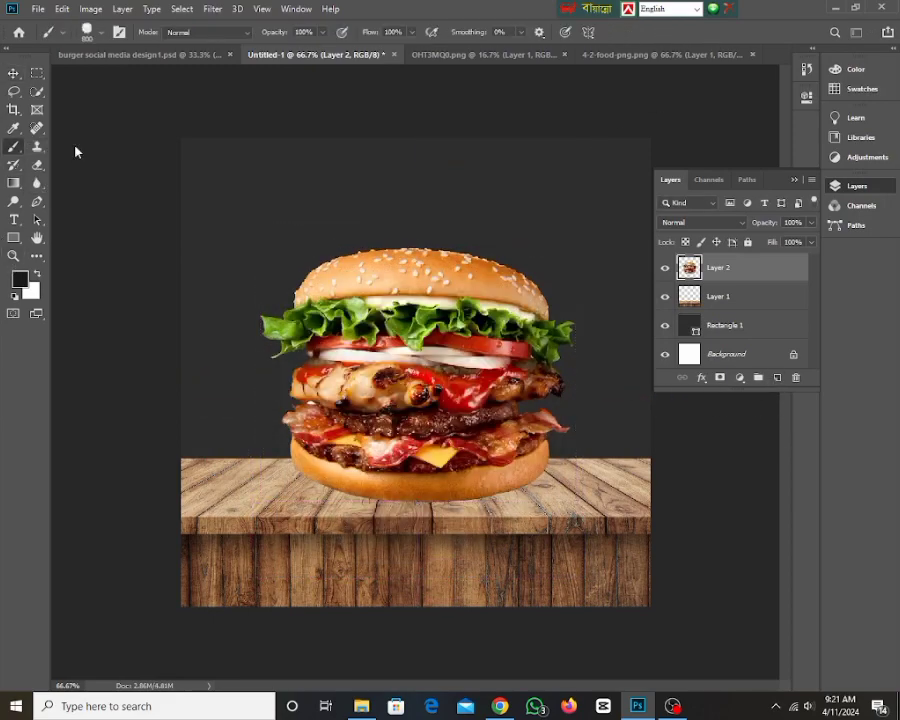
pyautogui.click(778, 377)
pyautogui.moveTo(398, 242)
pyautogui.mouseDown()
pyautogui.moveTo(430, 575)
pyautogui.moveTo(320, 254)
pyautogui.mouseUp()
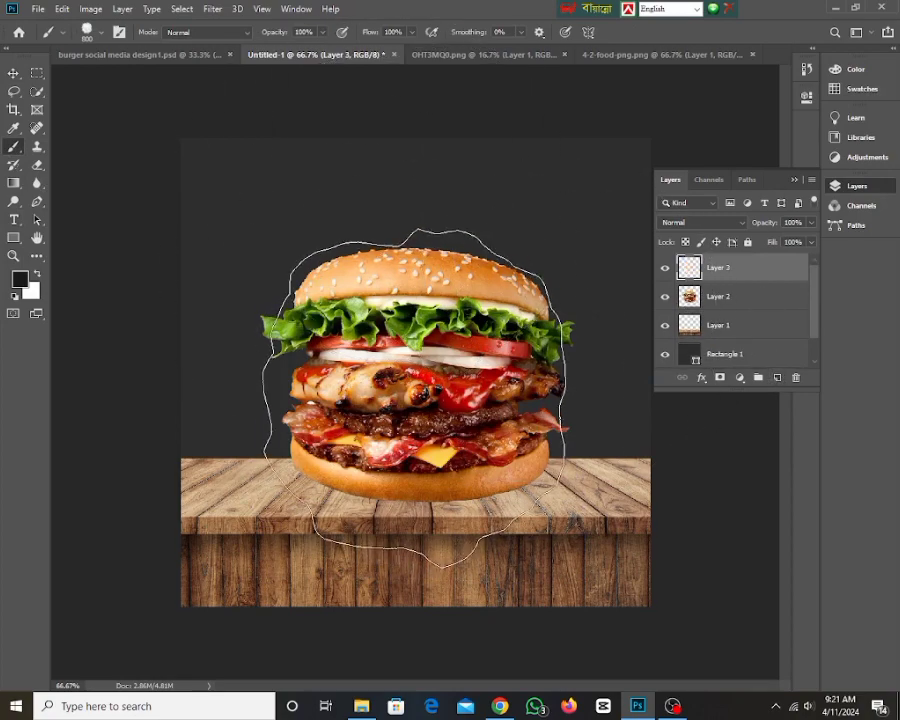
pyautogui.click(417, 398)
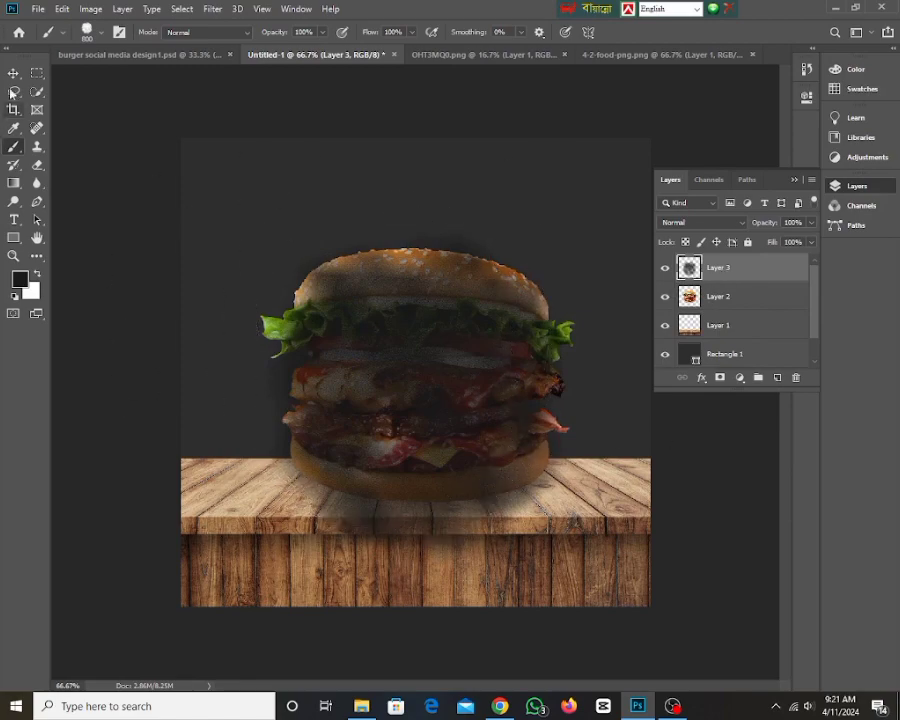
# Step: Transform the dark dab into a flat shadow, 80.09% wide and 11.17% high, at the base of the burger
pyautogui.press('v')
pyautogui.moveTo(418, 223); pyautogui.dragTo(418, 401)
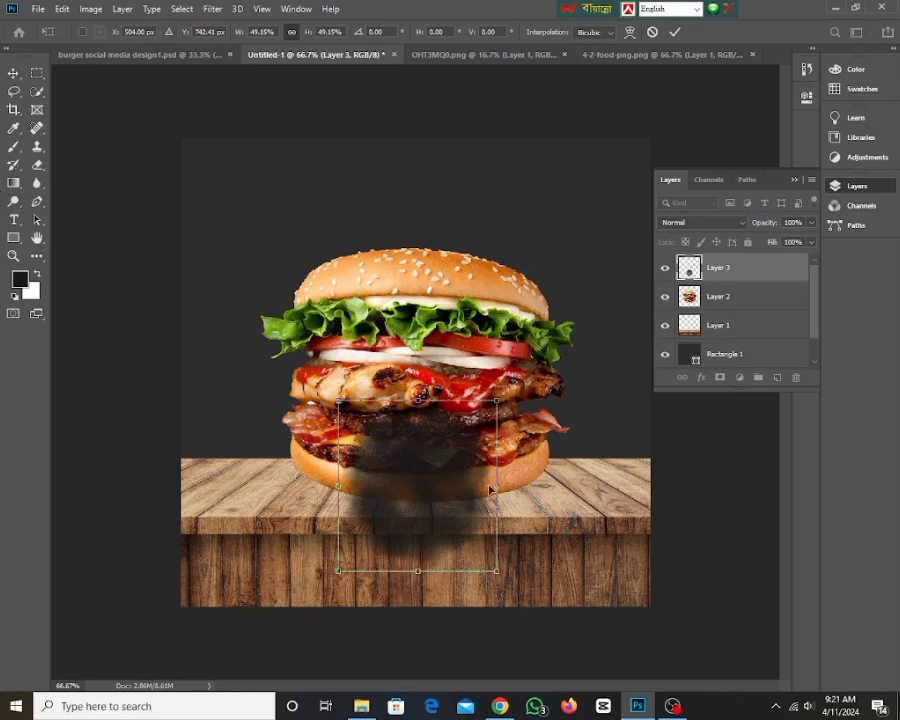
pyautogui.moveTo(498, 483); pyautogui.dragTo(598, 480)
pyautogui.moveTo(467, 400); pyautogui.dragTo(437, 500)
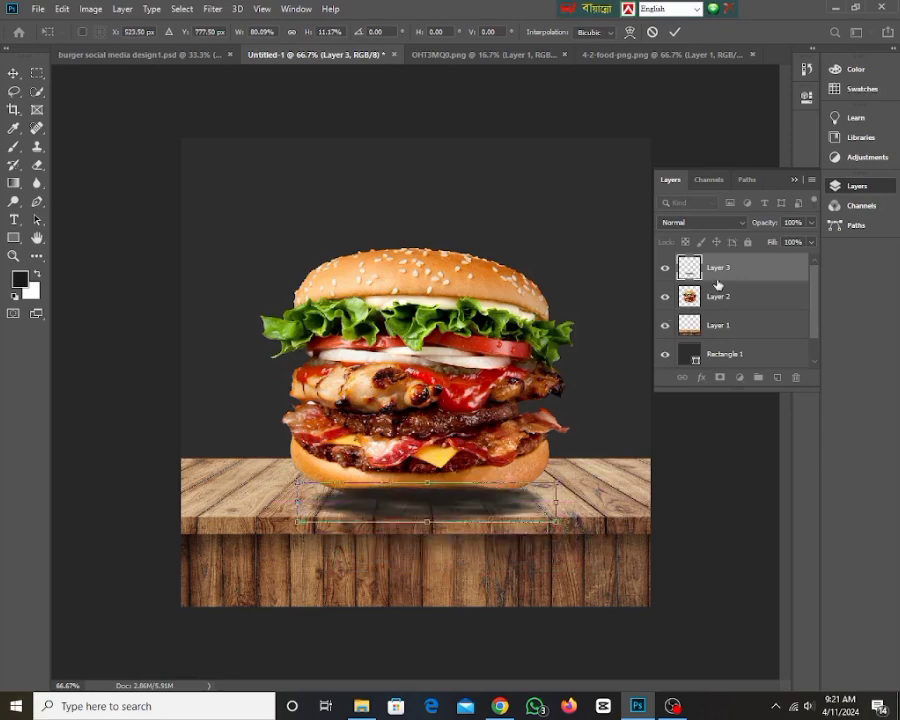
# Step: Place the shadow layer beneath the burger layer and nudge the shadow up under the bottom bun
pyautogui.moveTo(714, 280); pyautogui.dragTo(718, 306)
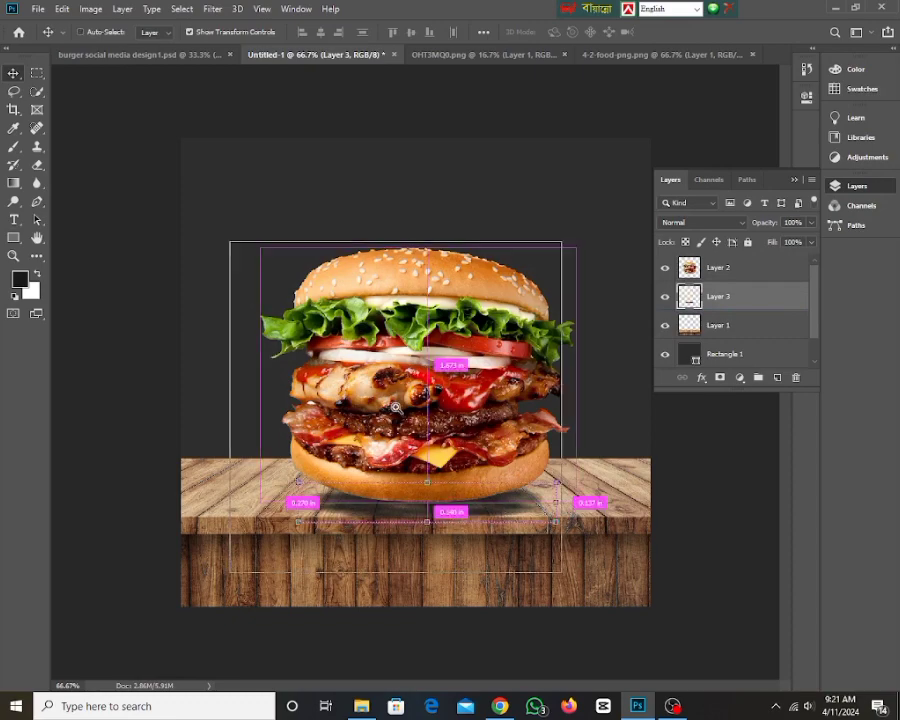
pyautogui.hotkey('ctrl', '+')
pyautogui.moveTo(510, 558); pyautogui.dragTo(499, 544)
pyautogui.keyDown('ctrl'); pyautogui.click(664, 518); pyautogui.keyUp('ctrl')
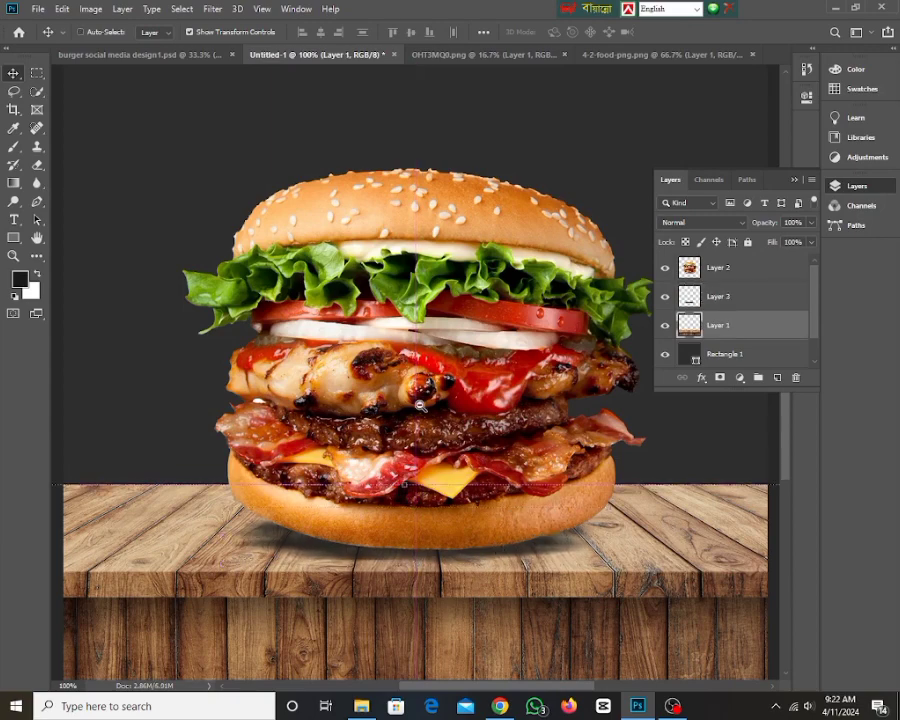
pyautogui.hotkey('ctrl', '-')
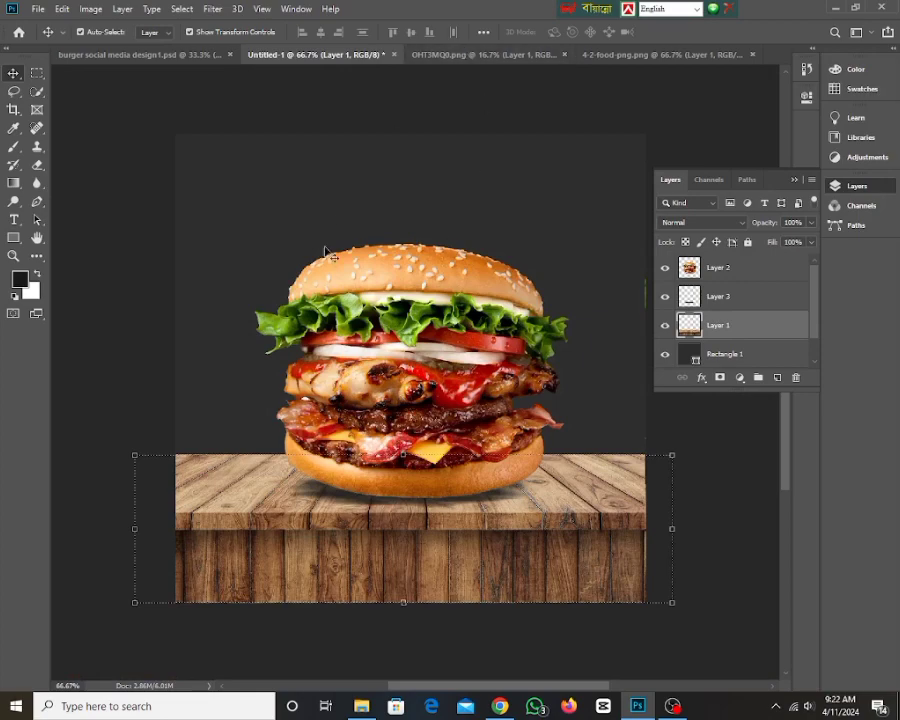
# Step: Nudge the shadow layer up under the bottom bun and rotate it by 0.66 degrees
pyautogui.click(432, 216)
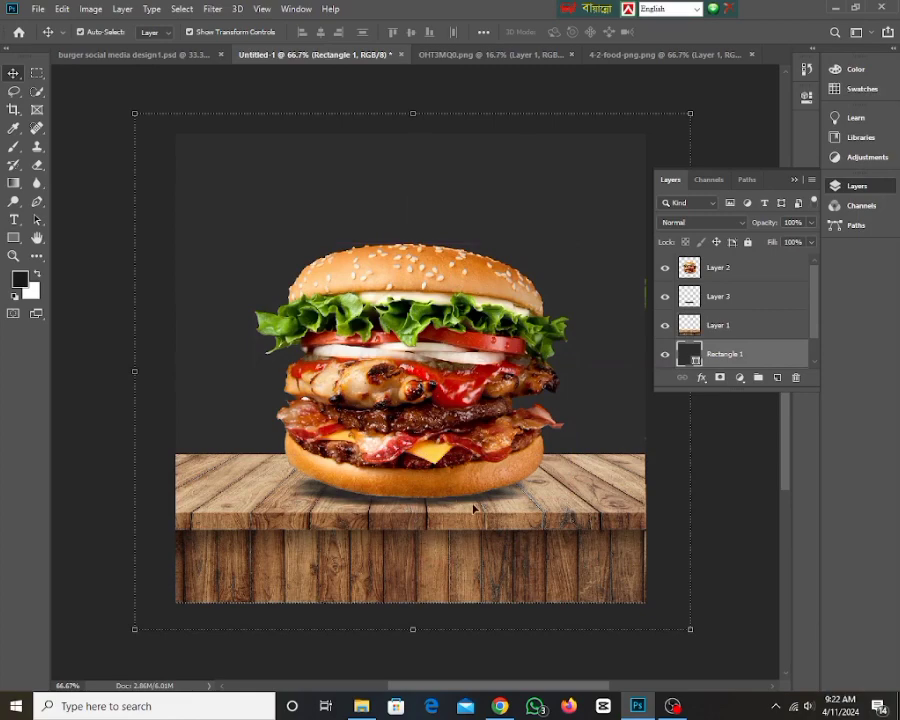
pyautogui.hotkey('alt', ']')
pyautogui.hotkey('alt', ']')
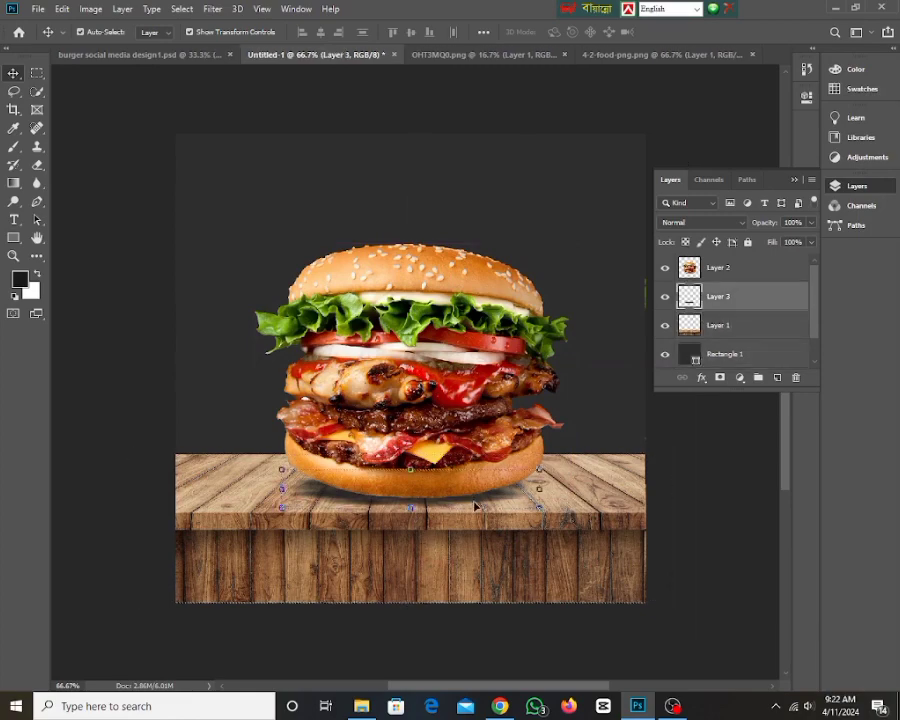
pyautogui.press('Up')
pyautogui.press('Up')
pyautogui.press('Up')
pyautogui.hotkey('ctrl', 't')
pyautogui.moveTo(544, 511); pyautogui.dragTo(541, 519)
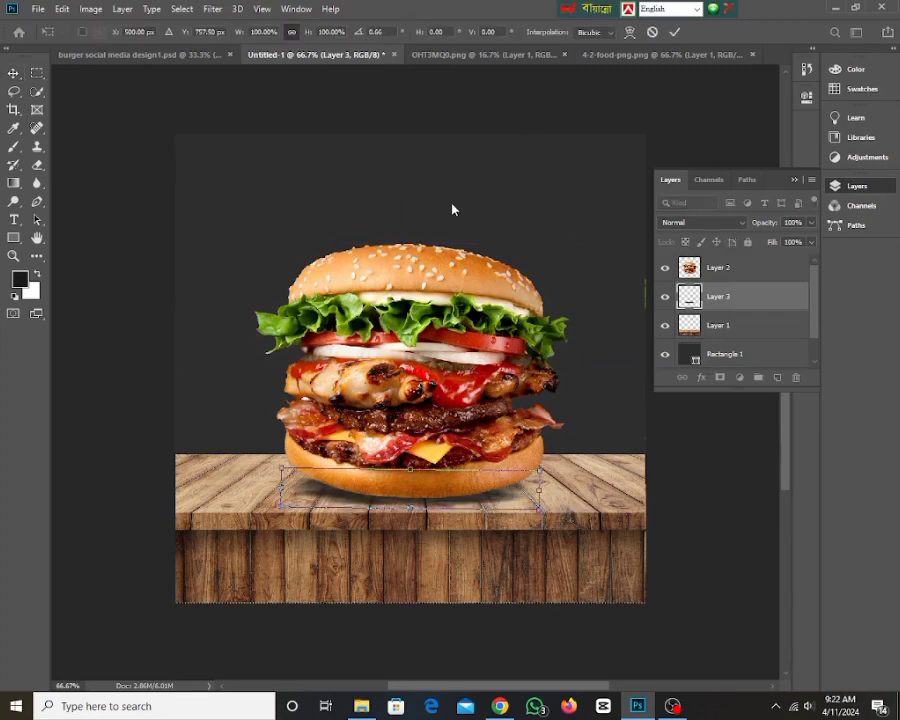
pyautogui.press('Return')
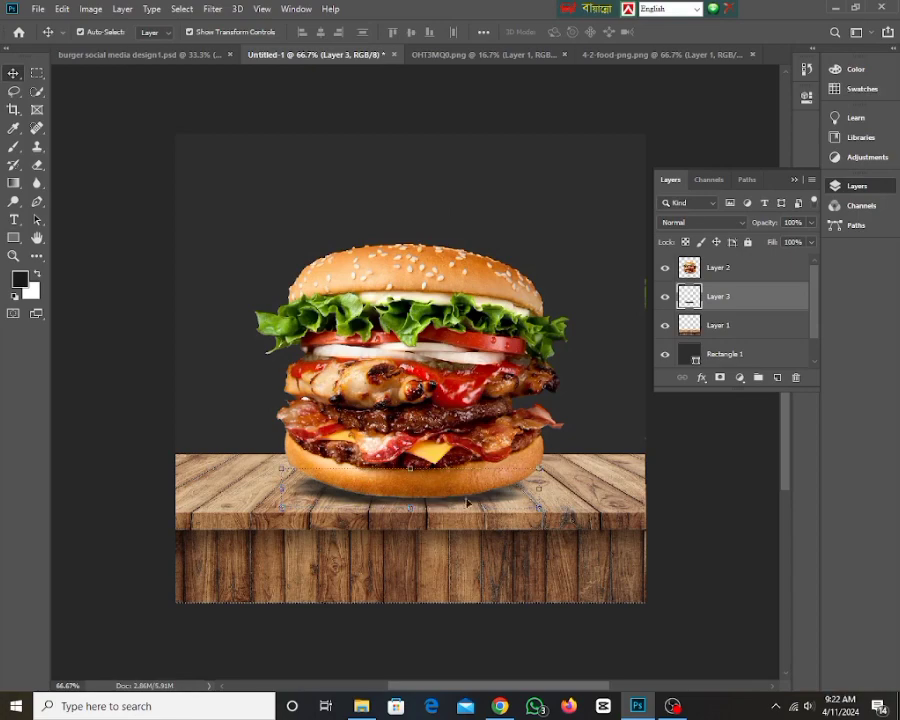
# Step: Lower the shadow layer's opacity to 88% and slightly reduce its fill
pyautogui.click(811, 224)
pyautogui.moveTo(808, 240); pyautogui.dragTo(799, 243)
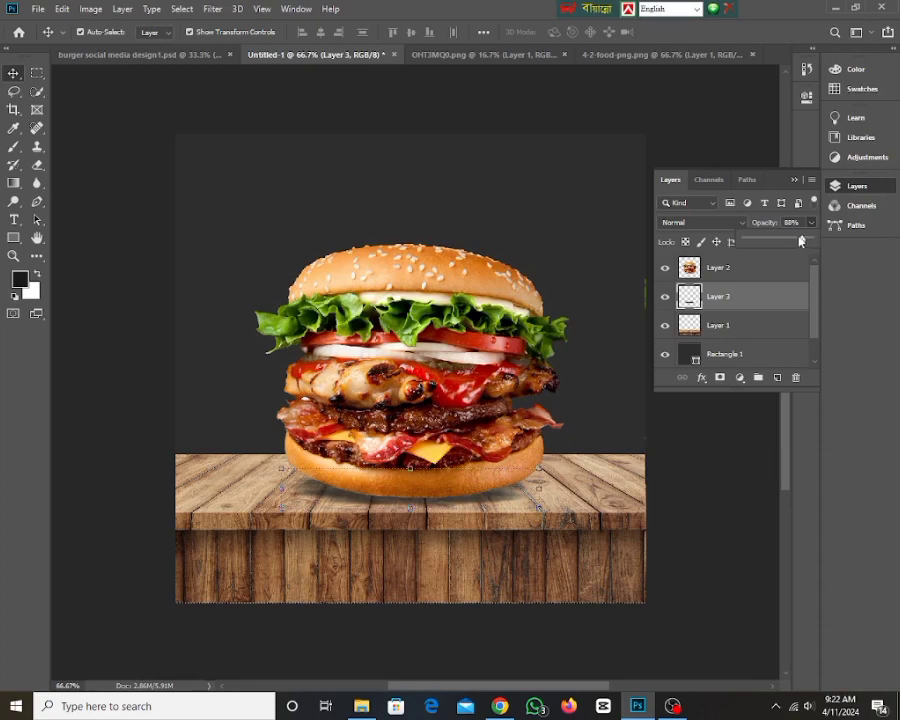
pyautogui.click(719, 121)
pyautogui.click(695, 270)
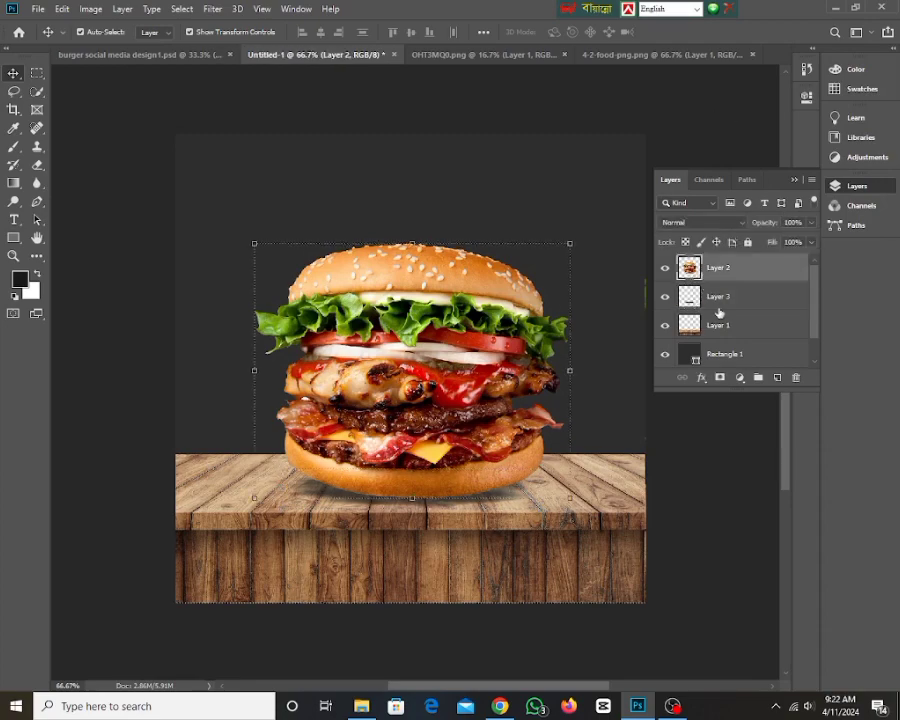
pyautogui.click(717, 296)
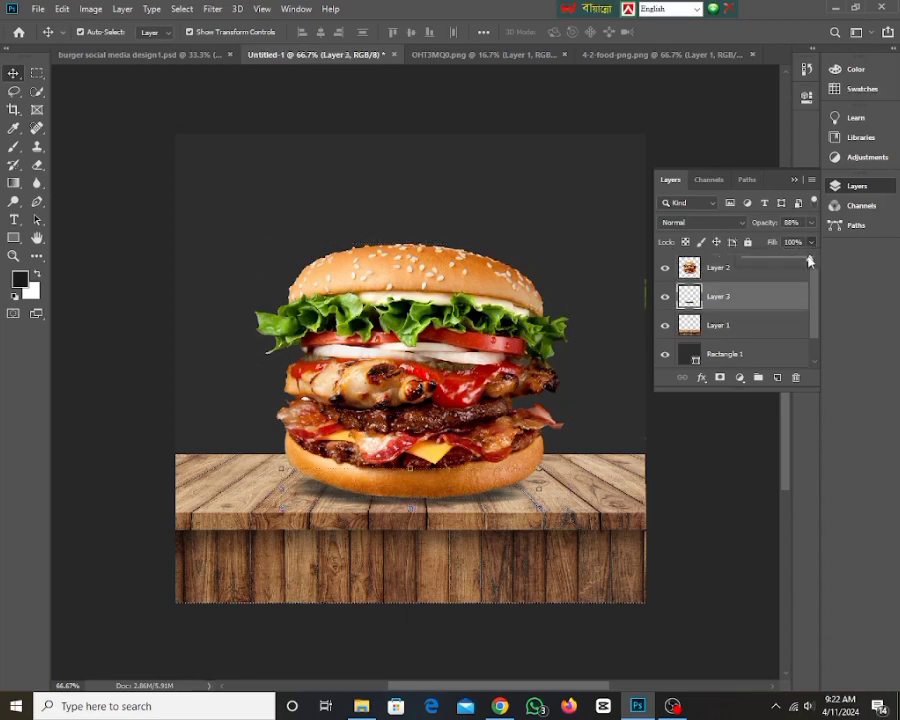
pyautogui.moveTo(810, 260); pyautogui.dragTo(798, 266)
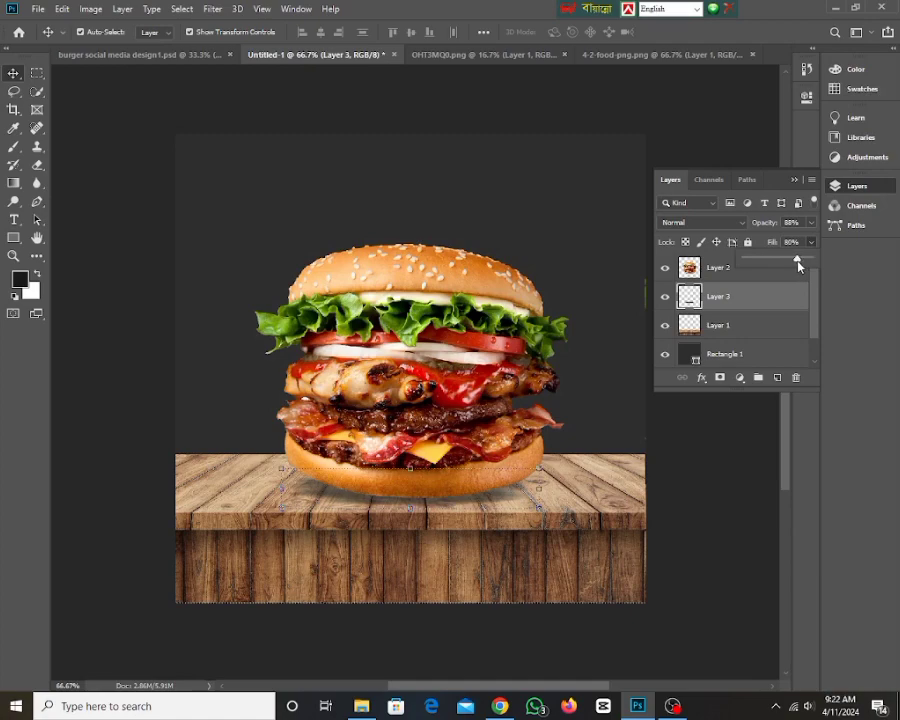
pyautogui.moveTo(799, 265); pyautogui.dragTo(804, 265)
pyautogui.click(551, 191)
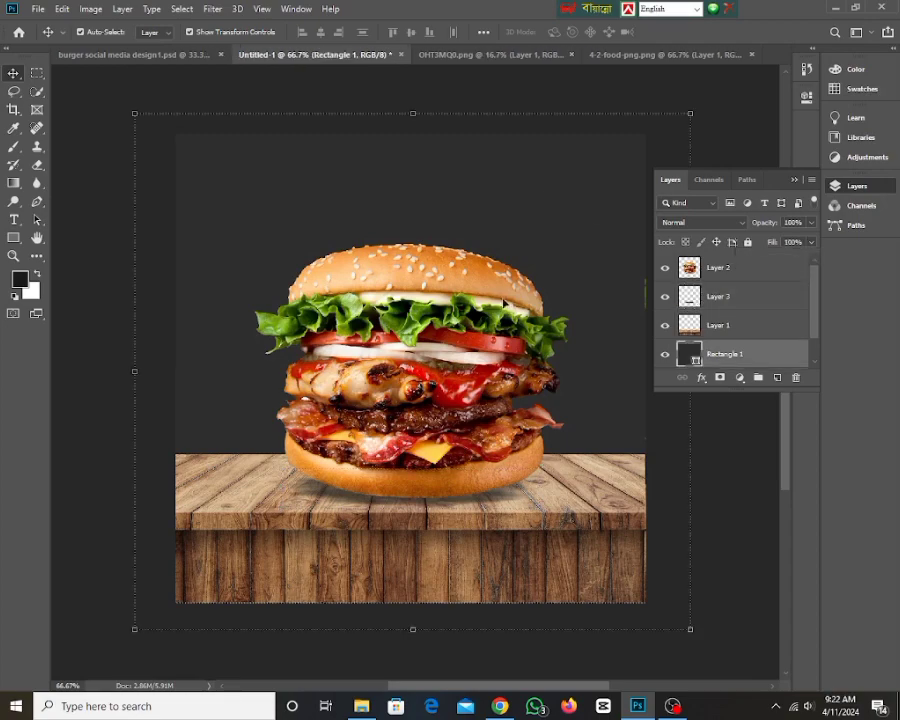
# Step: Add a drop shadow effect to the burger layer with 76% opacity, 0 px distance and 20% spread
pyautogui.click(725, 267)
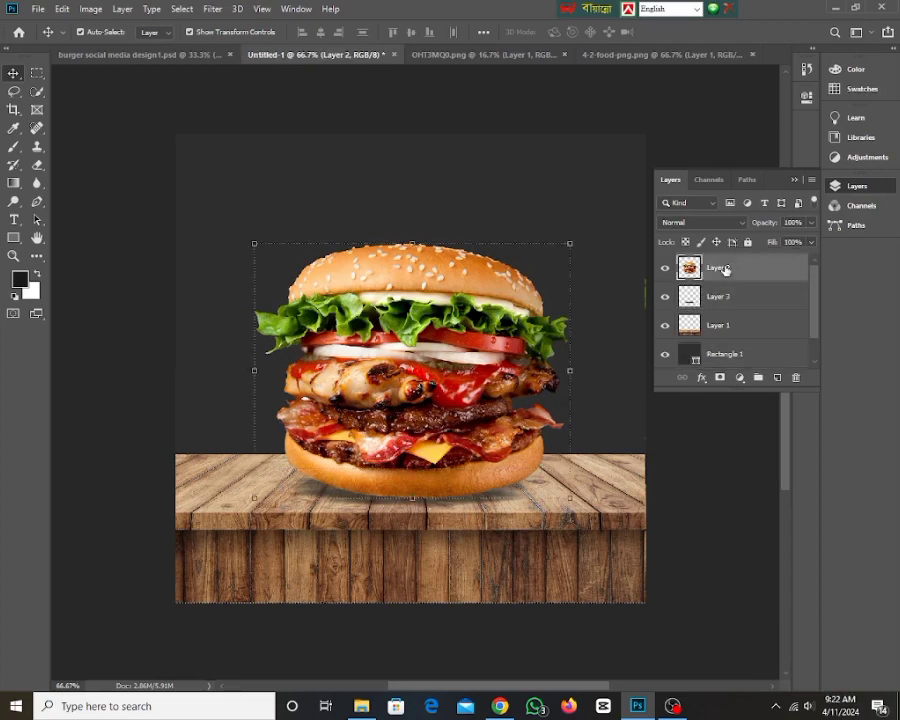
pyautogui.doubleClick(796, 271)
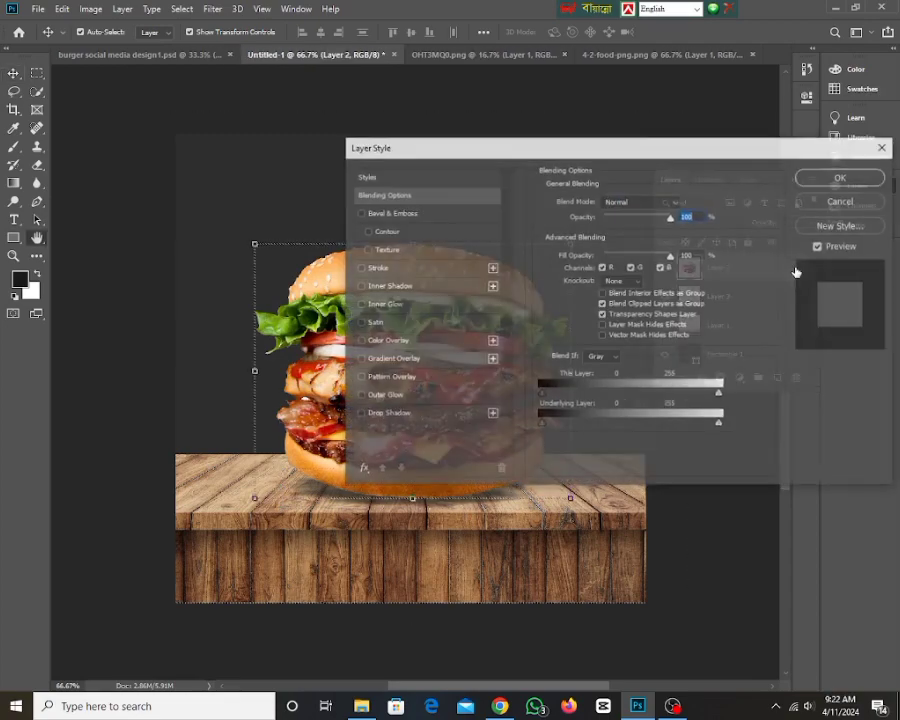
pyautogui.moveTo(506, 146); pyautogui.dragTo(662, 113)
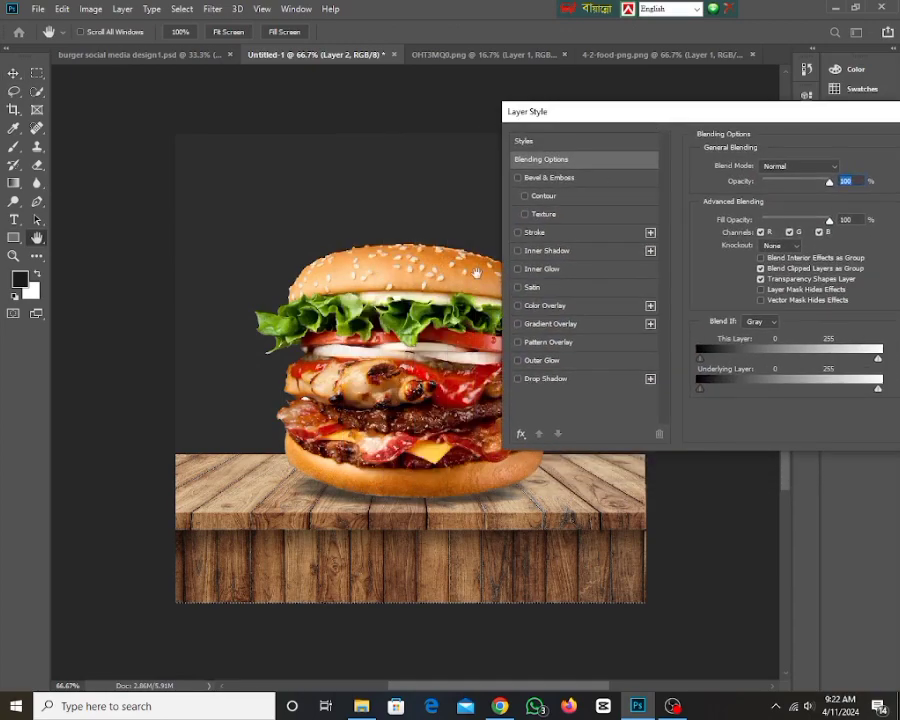
pyautogui.moveTo(582, 112); pyautogui.dragTo(258, 58)
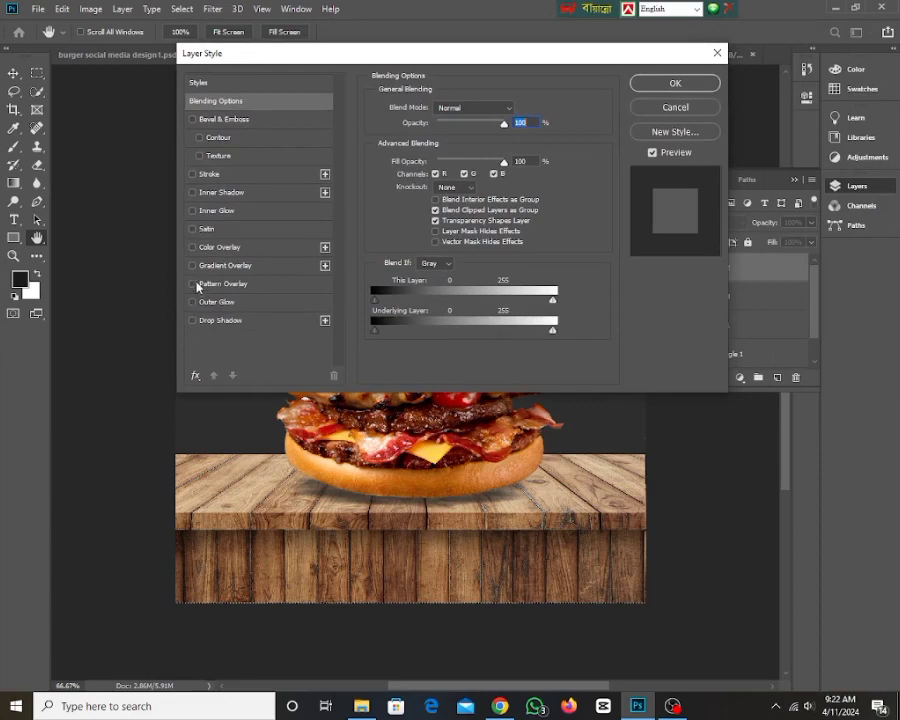
pyautogui.click(193, 320)
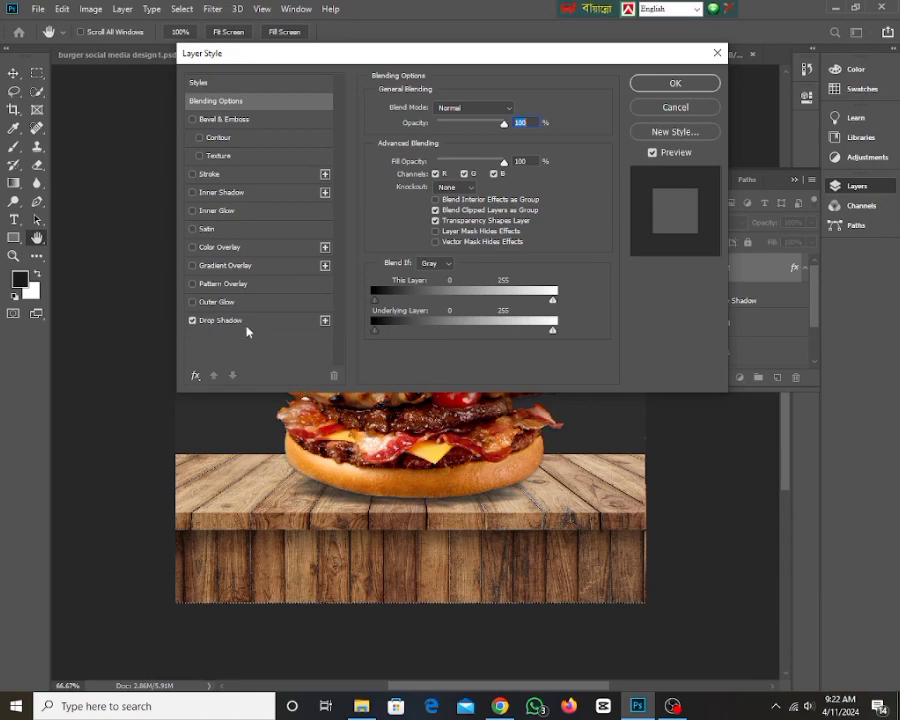
pyautogui.click(241, 324)
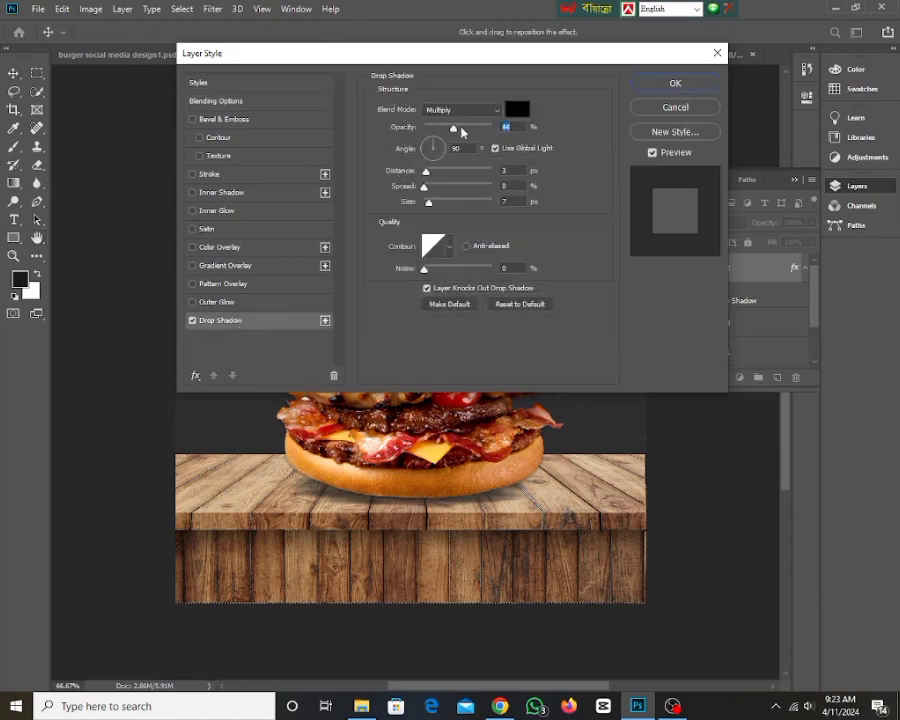
pyautogui.moveTo(461, 131)
pyautogui.mouseDown()
pyautogui.moveTo(503, 130)
pyautogui.moveTo(477, 135)
pyautogui.mouseUp()
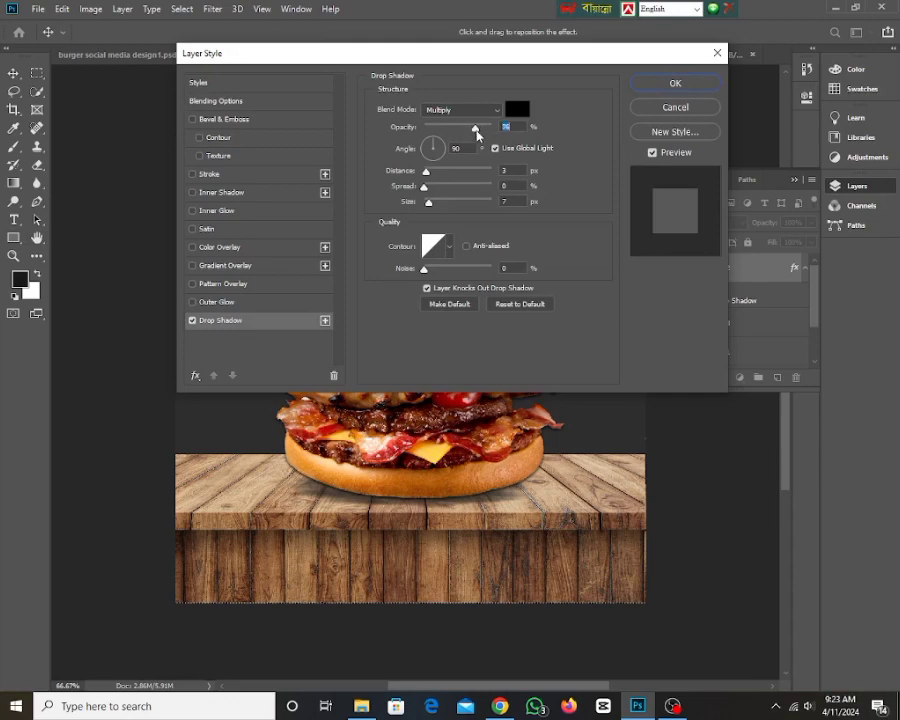
pyautogui.moveTo(427, 171)
pyautogui.mouseDown()
pyautogui.moveTo(451, 175)
pyautogui.moveTo(433, 173)
pyautogui.moveTo(434, 187)
pyautogui.moveTo(456, 193)
pyautogui.moveTo(431, 175)
pyautogui.moveTo(426, 187)
pyautogui.mouseUp()
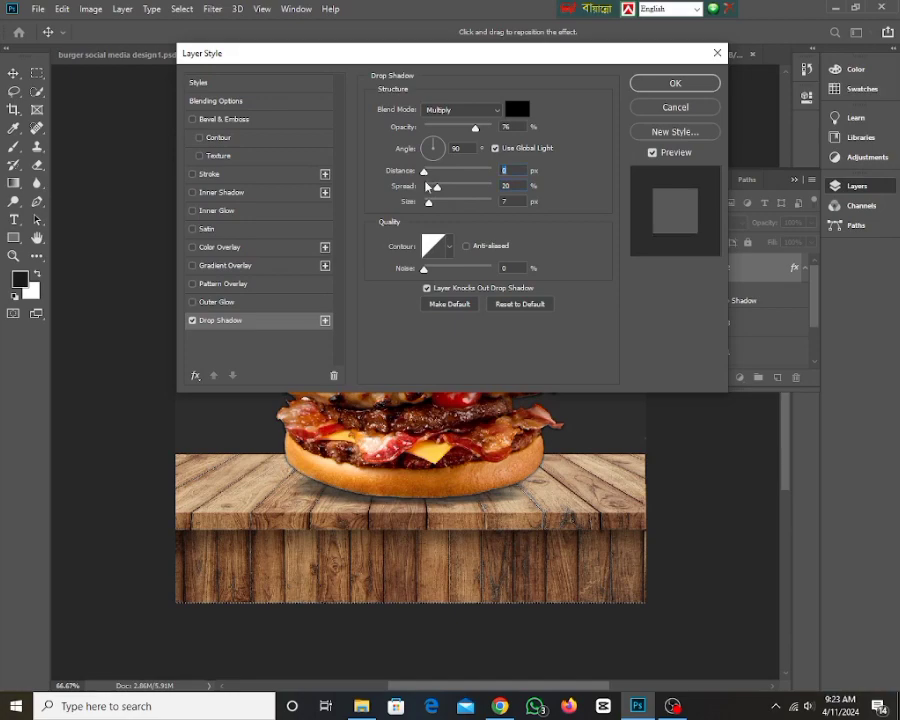
# Step: Set the drop shadow's blend mode to Overlay and its size to 16 px
pyautogui.click(470, 112)
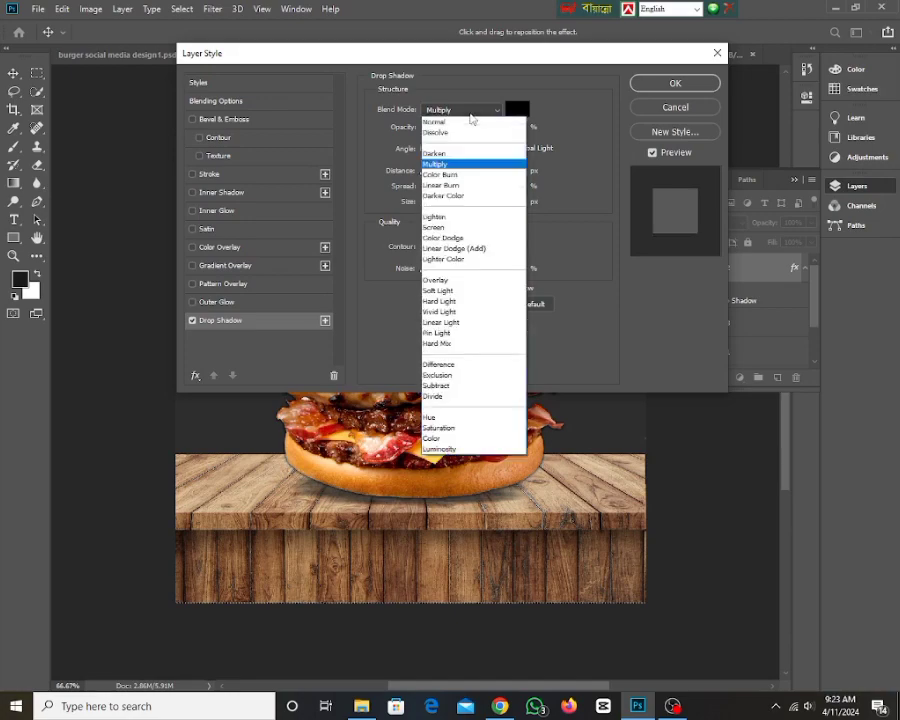
pyautogui.click(438, 280)
pyautogui.moveTo(424, 171); pyautogui.dragTo(434, 208)
pyautogui.moveTo(422, 274)
pyautogui.mouseDown()
pyautogui.moveTo(471, 272)
pyautogui.moveTo(421, 274)
pyautogui.mouseUp()
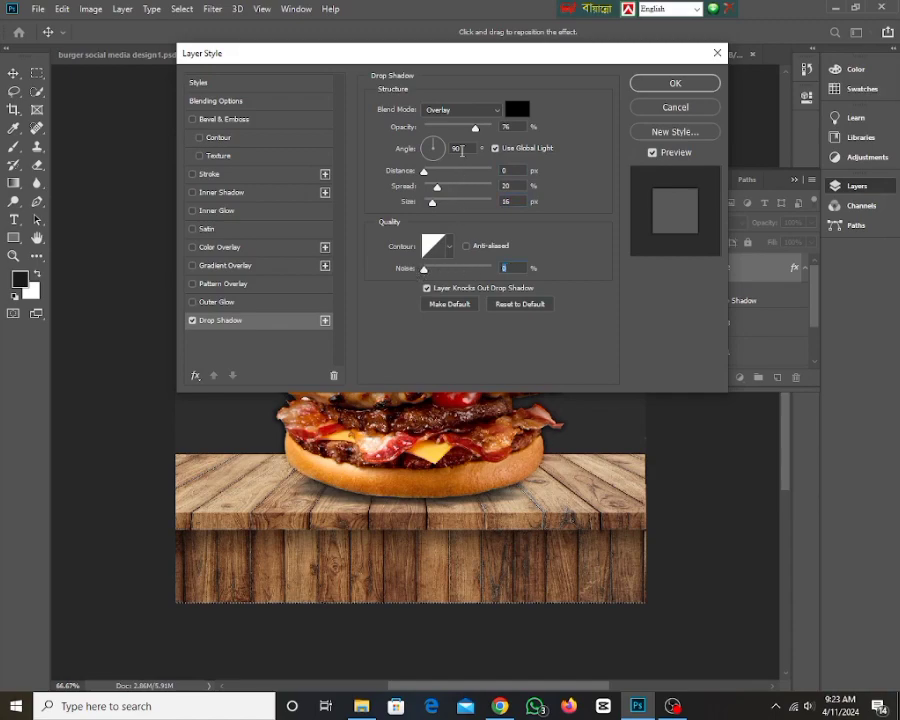
# Step: Try a bright red as the burger's drop shadow colour
pyautogui.click(514, 111)
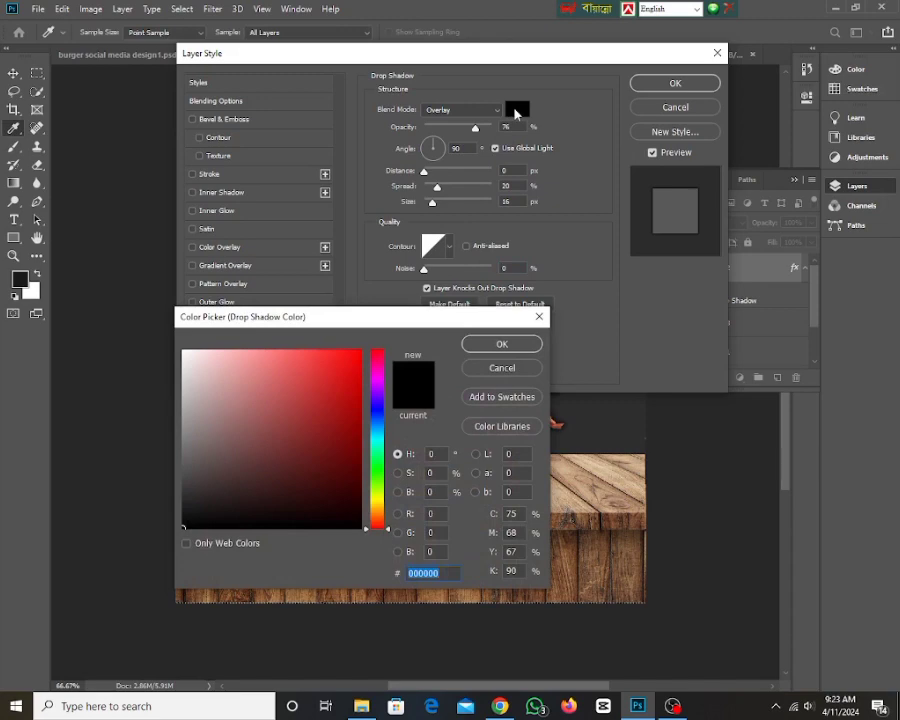
pyautogui.click(287, 362)
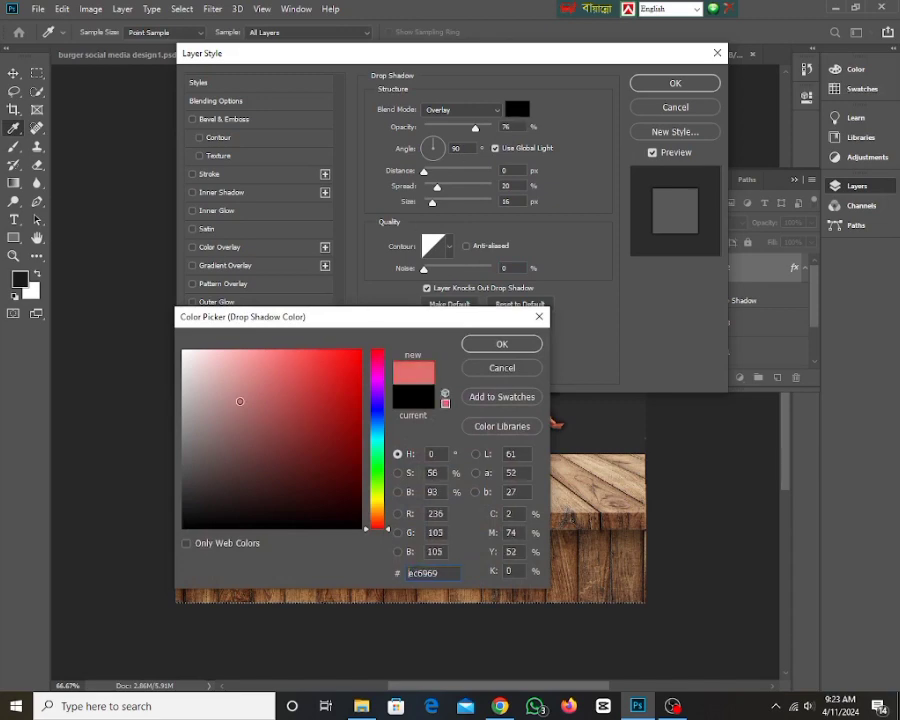
pyautogui.moveTo(240, 401); pyautogui.dragTo(307, 353)
pyautogui.click(502, 346)
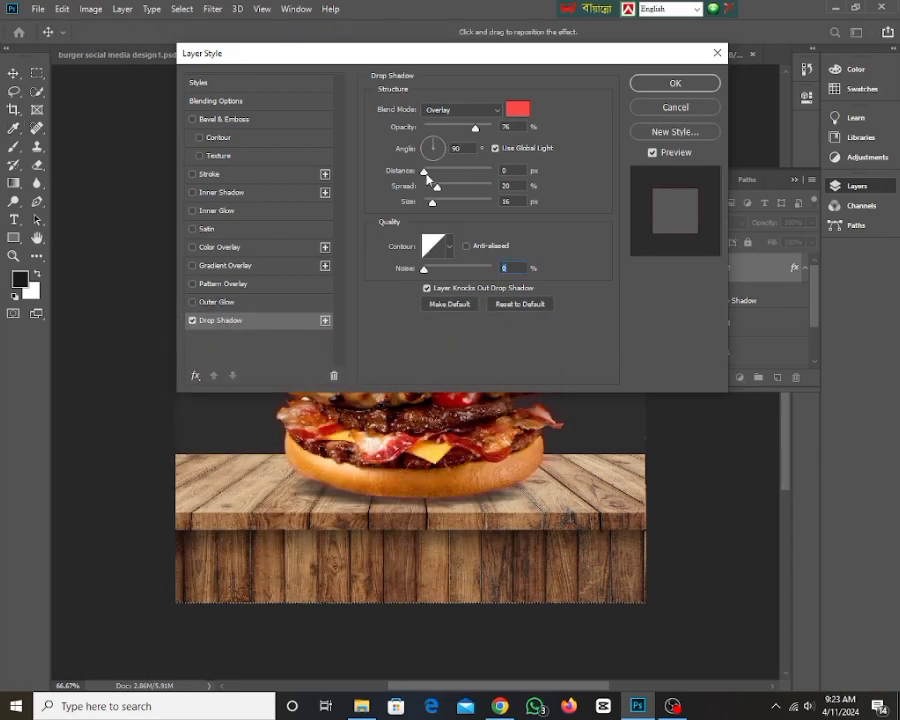
# Step: Change the burger's drop shadow colour to a dark grey, keeping the distance at 0 px
pyautogui.moveTo(427, 177)
pyautogui.mouseDown()
pyautogui.moveTo(446, 179)
pyautogui.moveTo(427, 187)
pyautogui.mouseUp()
pyautogui.click(517, 108)
pyautogui.moveTo(205, 455); pyautogui.dragTo(160, 490)
pyautogui.click(502, 345)
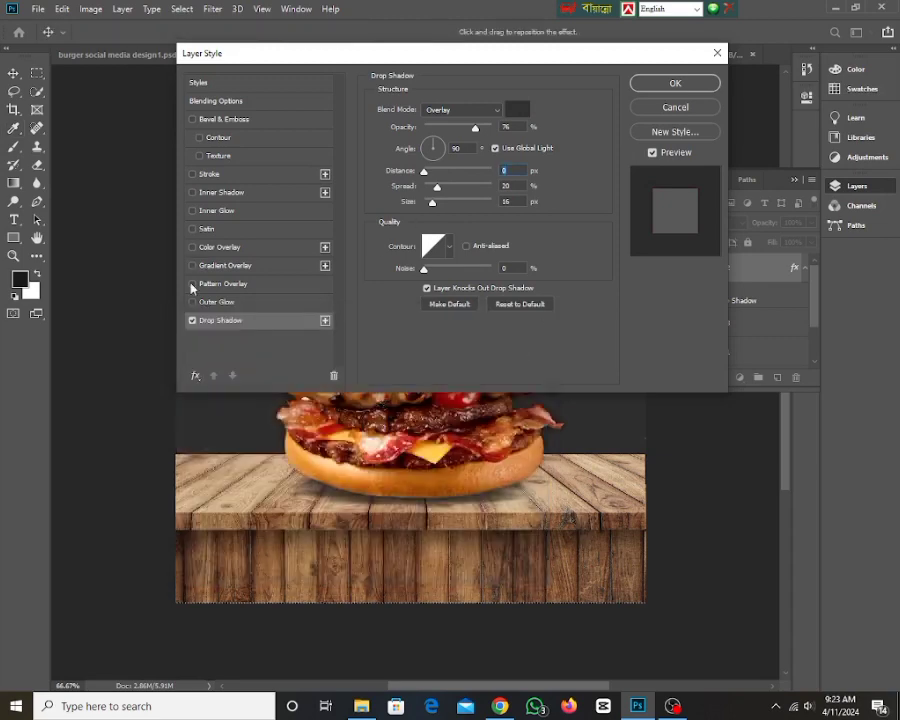
# Step: Try a white stroke around the burger and switch it off again
pyautogui.click(193, 175)
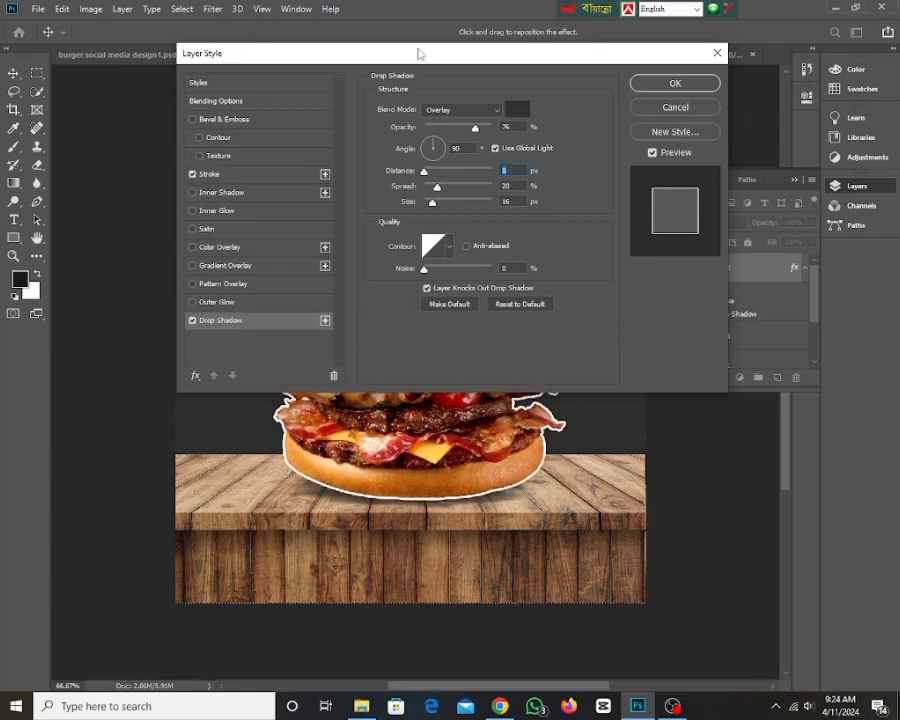
pyautogui.moveTo(419, 54); pyautogui.dragTo(825, 442)
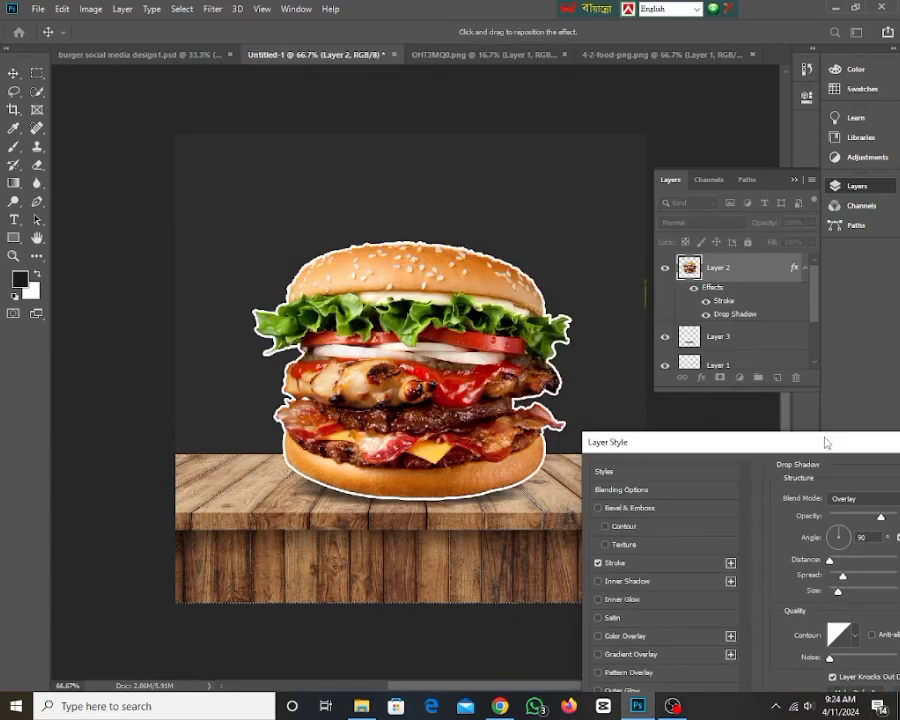
pyautogui.moveTo(741, 452); pyautogui.dragTo(394, 301)
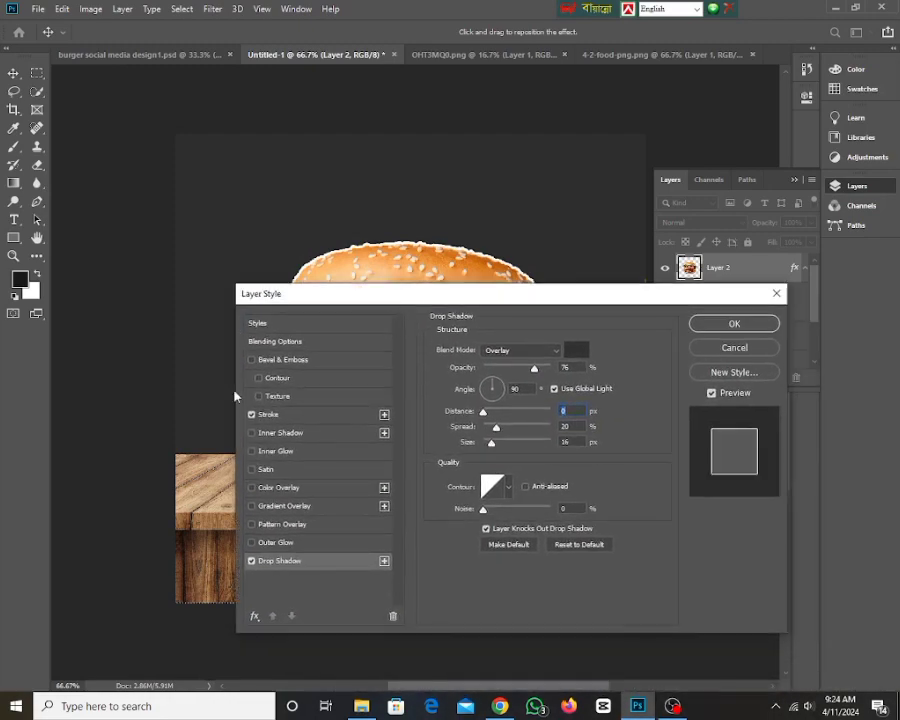
pyautogui.click(251, 414)
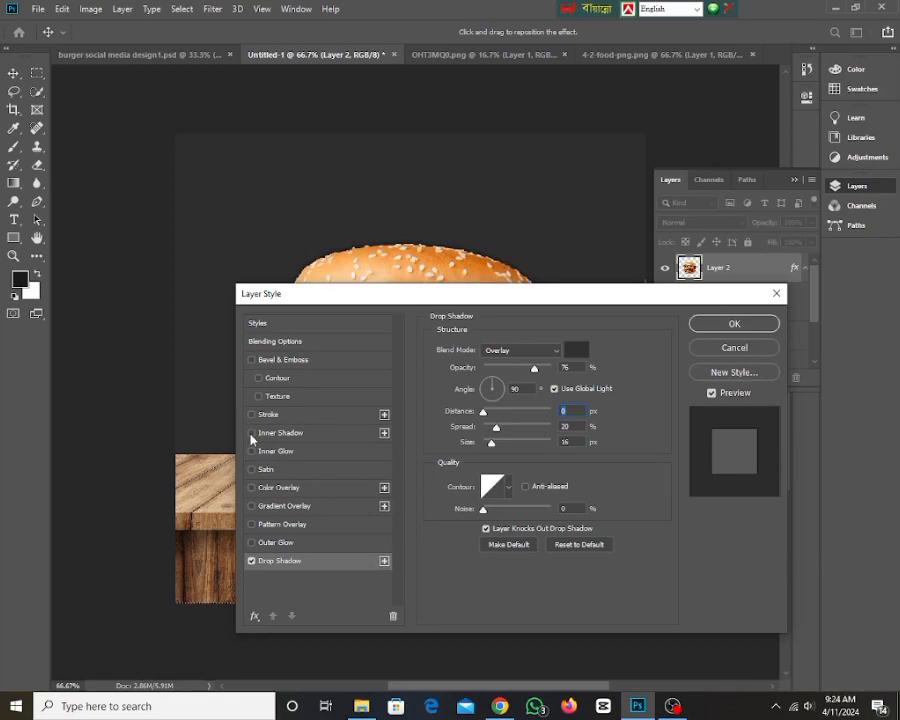
# Step: Add an inner shadow to the burger with 50% opacity, 3 px distance, 11% choke and 27 px size, and apply the layer style
pyautogui.click(252, 433)
pyautogui.moveTo(364, 300)
pyautogui.mouseDown()
pyautogui.moveTo(423, 367)
pyautogui.moveTo(657, 281)
pyautogui.moveTo(813, 283)
pyautogui.moveTo(757, 285)
pyautogui.moveTo(724, 242)
pyautogui.moveTo(526, 70)
pyautogui.mouseUp()
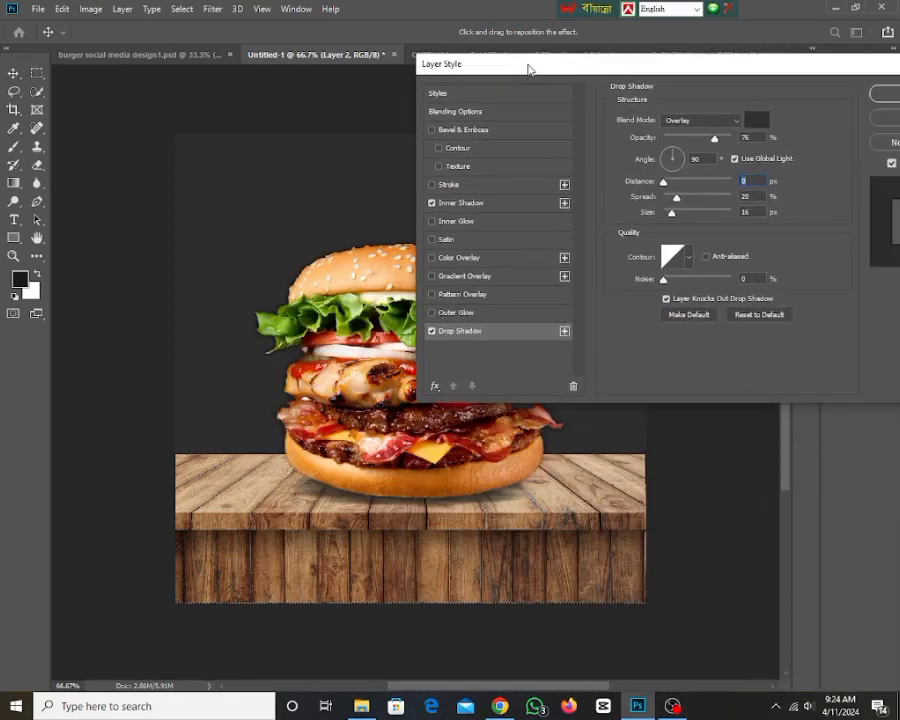
pyautogui.click(458, 202)
pyautogui.moveTo(690, 139)
pyautogui.mouseDown()
pyautogui.moveTo(681, 145)
pyautogui.moveTo(697, 141)
pyautogui.mouseUp()
pyautogui.moveTo(666, 185); pyautogui.dragTo(671, 189)
pyautogui.moveTo(665, 200)
pyautogui.mouseDown()
pyautogui.moveTo(675, 199)
pyautogui.moveTo(676, 218)
pyautogui.mouseUp()
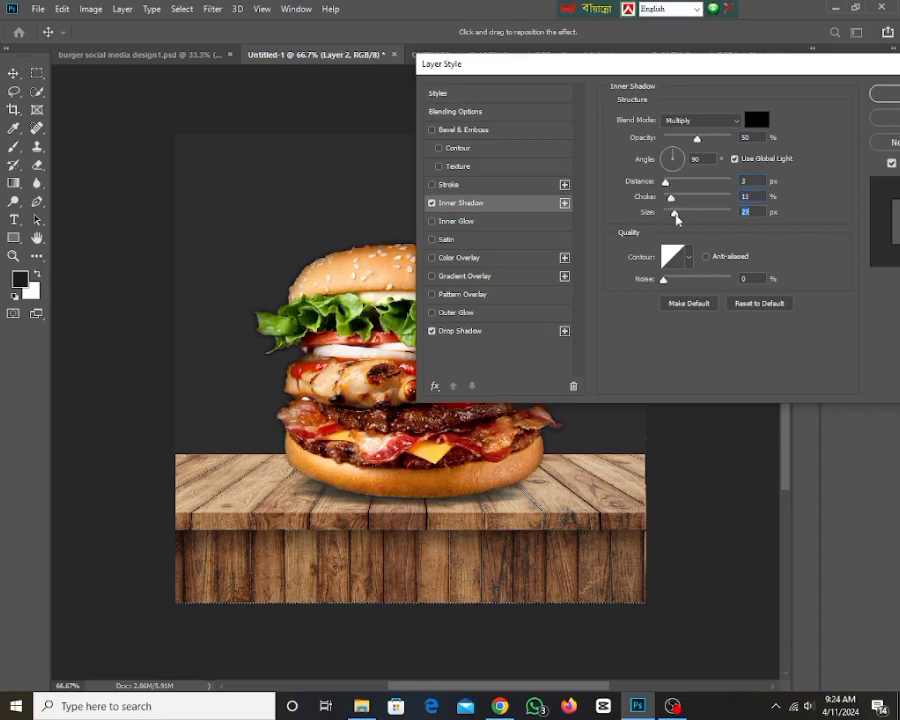
pyautogui.moveTo(802, 70); pyautogui.dragTo(688, 83)
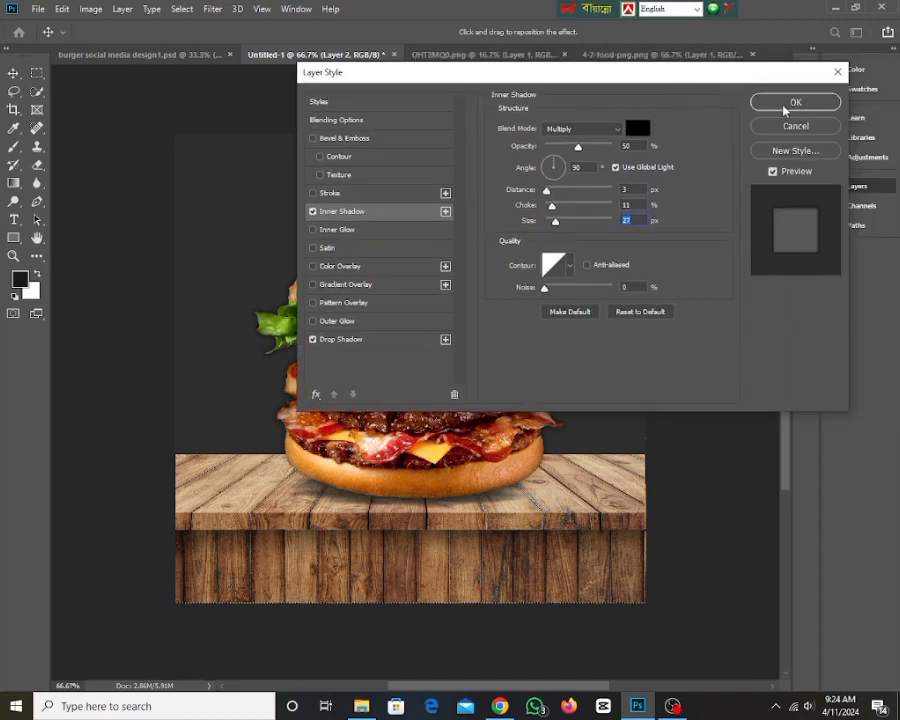
pyautogui.click(786, 104)
# Step: Check the whole burger composition and the open source images, and bring up the reference design burger social media design1.psd
pyautogui.keyDown('ctrl'); pyautogui.click(575, 147); pyautogui.keyUp('ctrl')
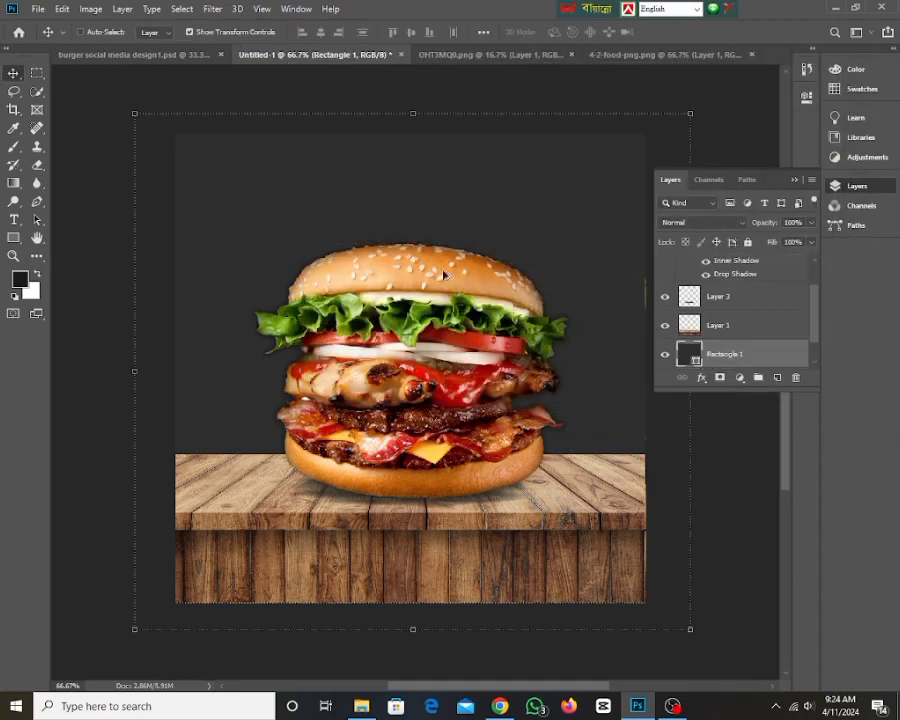
pyautogui.hotkey('ctrl', '-')
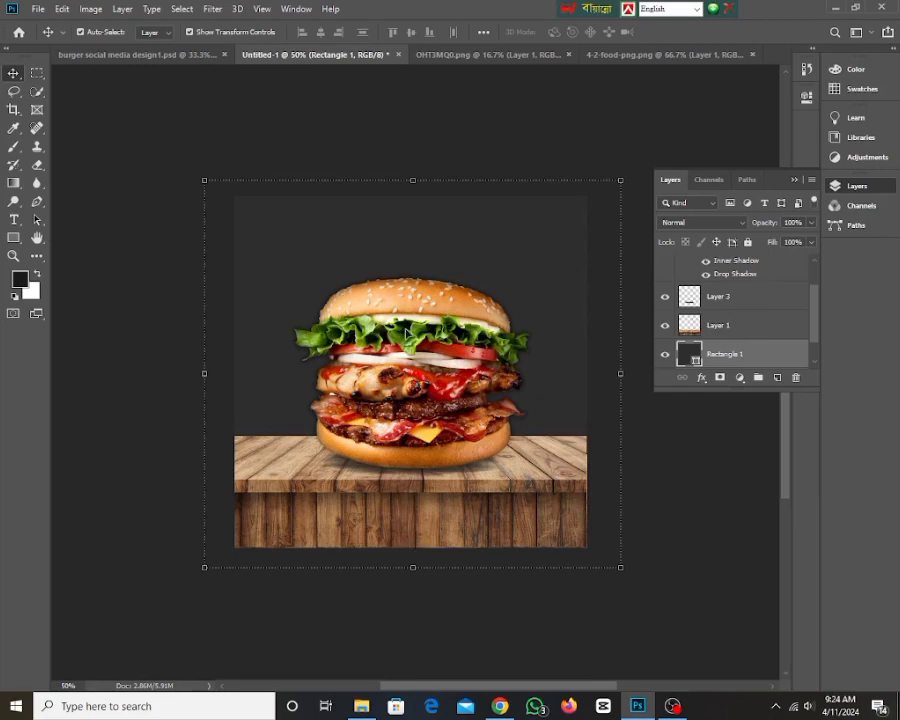
pyautogui.click(391, 307)
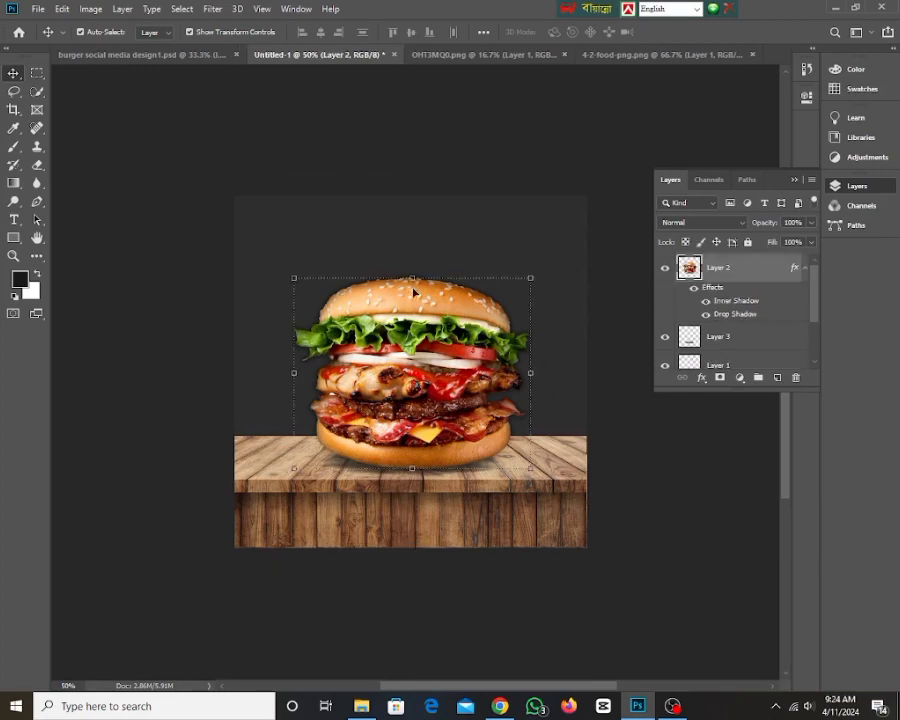
pyautogui.click(442, 55)
pyautogui.click(668, 55)
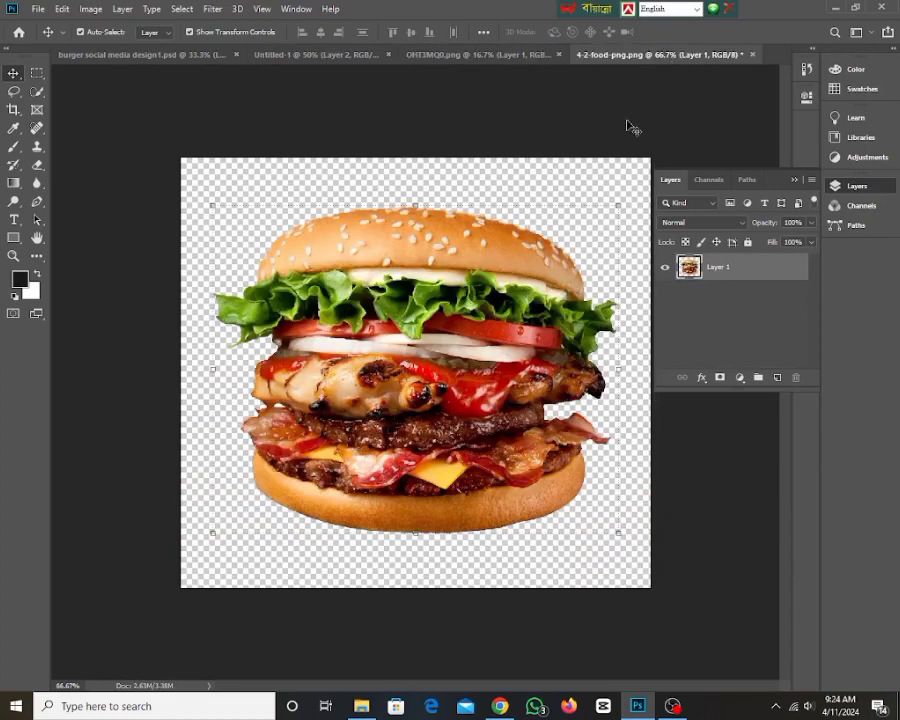
pyautogui.click(163, 50)
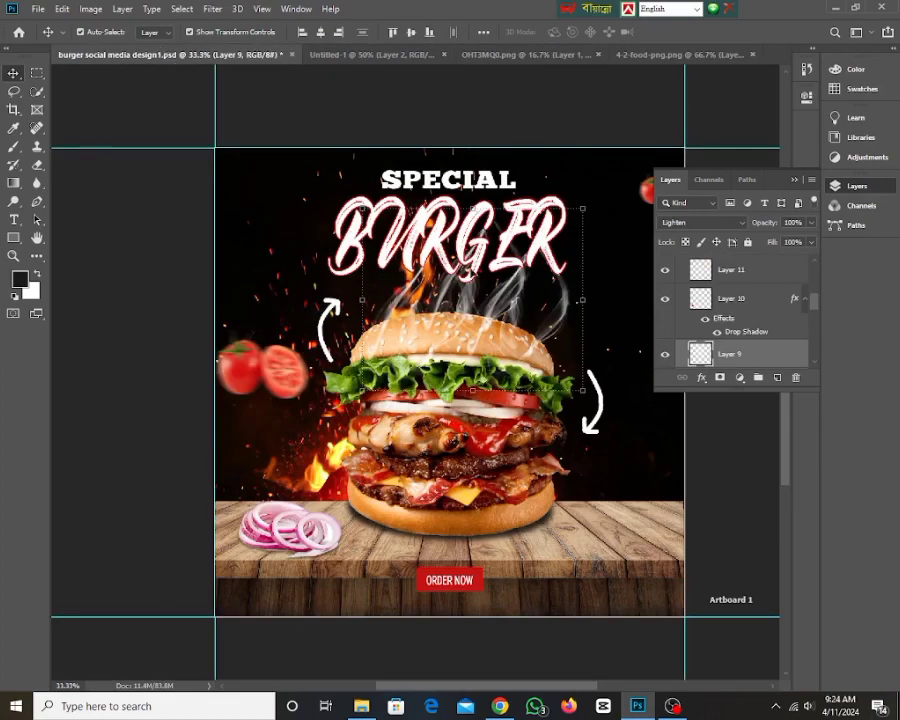
# Step: Examine the SPECIAL, ORDER NOW and BURGER text layers of the reference design
pyautogui.click(404, 190)
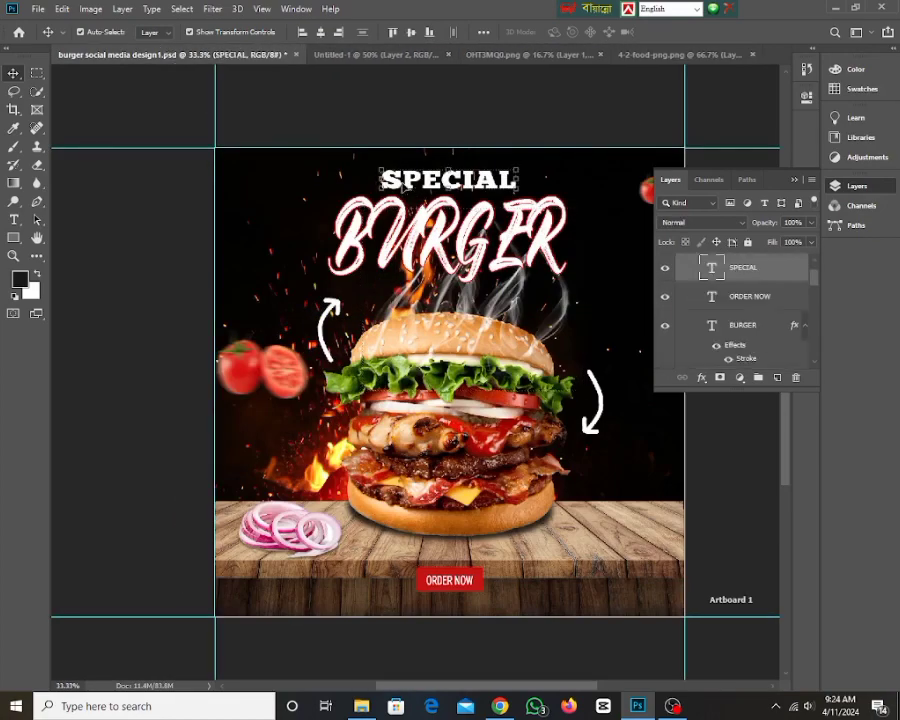
pyautogui.click(750, 297)
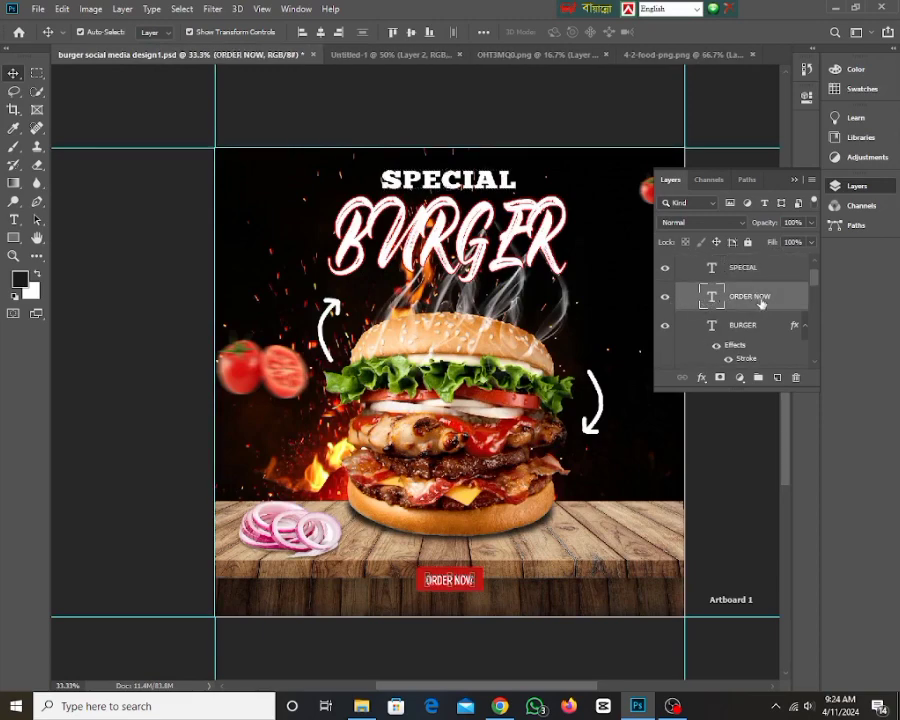
pyautogui.click(410, 258)
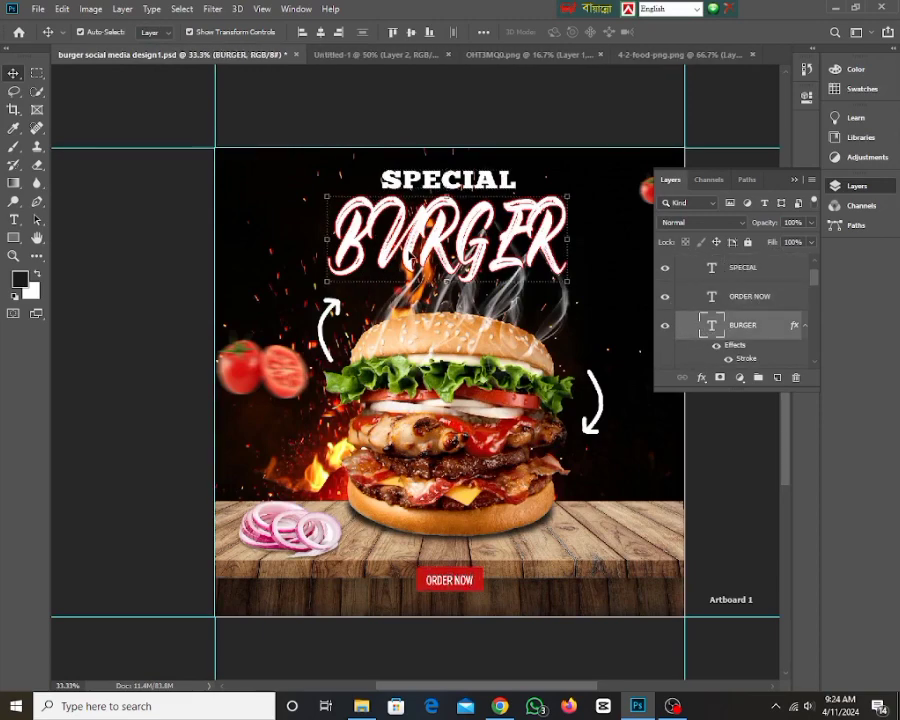
pyautogui.hotkey('ctrl', 't')
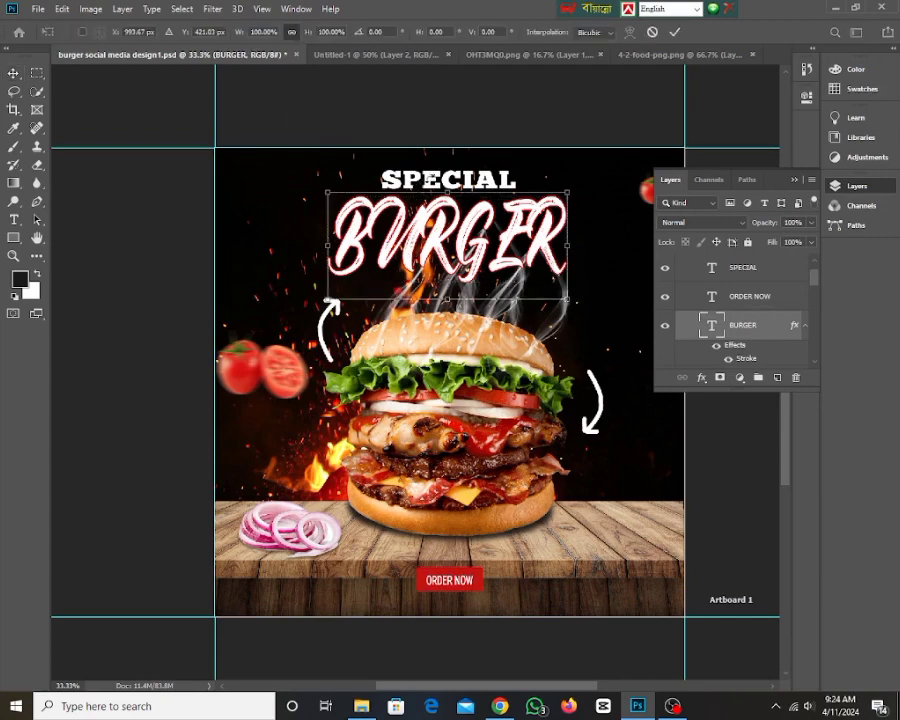
pyautogui.press('Return')
pyautogui.click(585, 245)
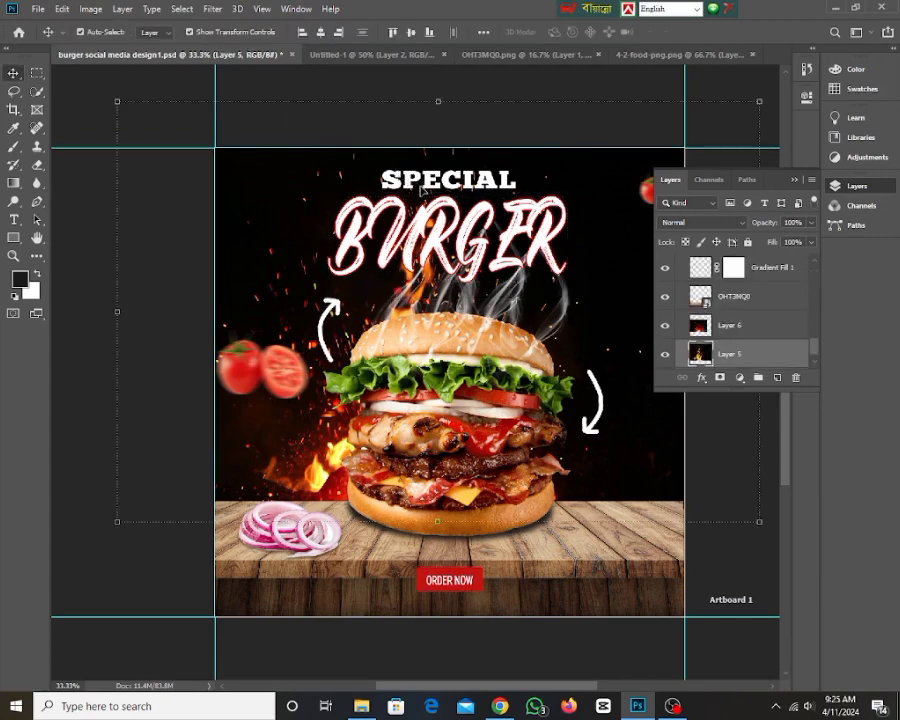
# Step: Copy the SPECIAL text from the reference design into Untitled-1, scale it down and place it above the burger
pyautogui.click(421, 184)
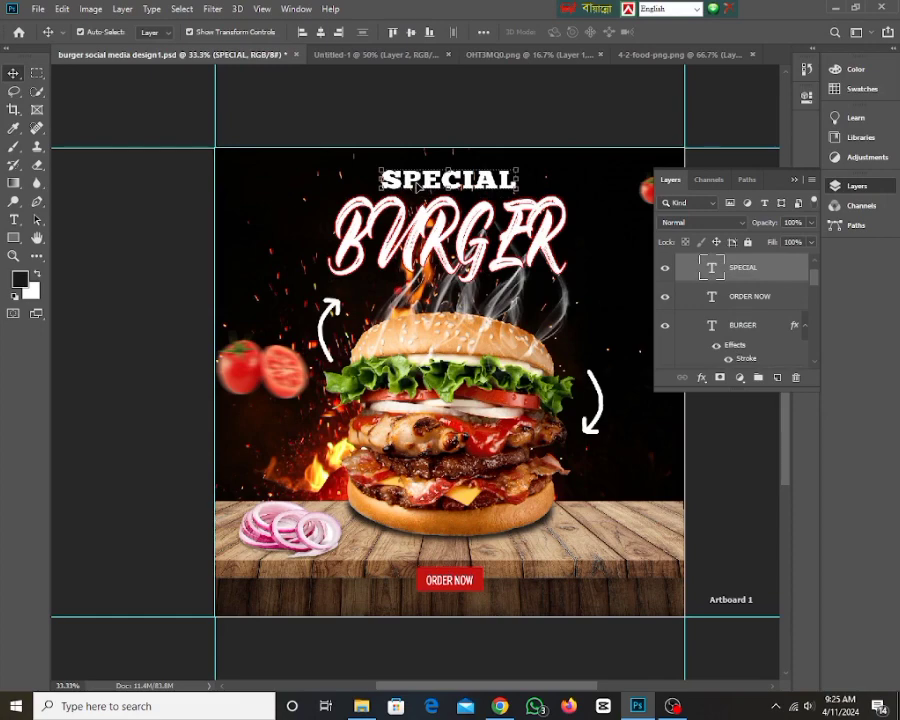
pyautogui.moveTo(418, 186); pyautogui.dragTo(449, 225)
pyautogui.moveTo(511, 237); pyautogui.dragTo(418, 236)
pyautogui.moveTo(361, 223); pyautogui.dragTo(405, 222)
pyautogui.press('Return')
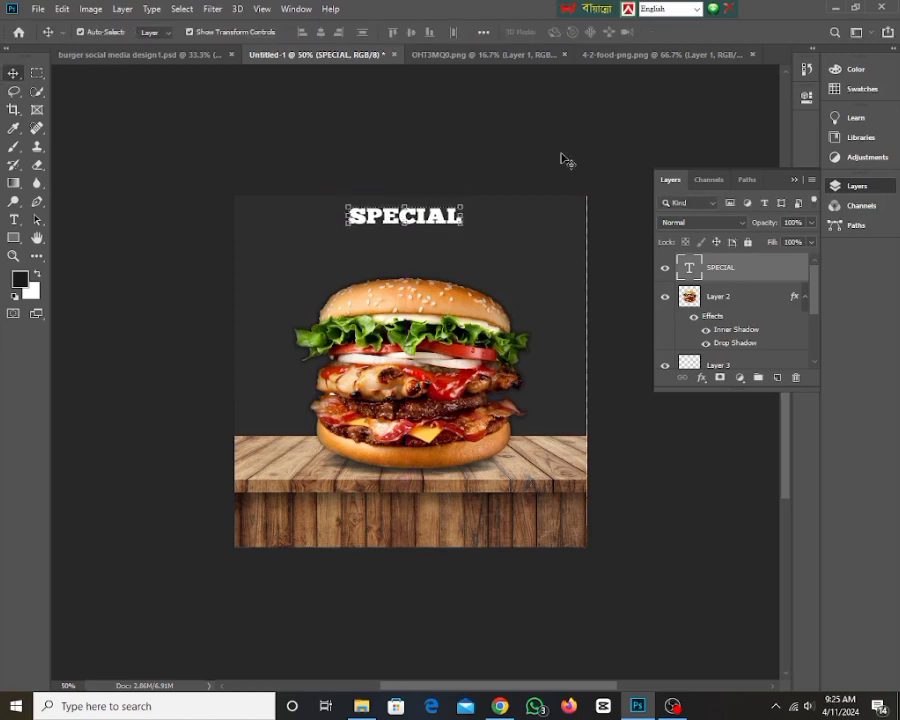
pyautogui.click(428, 209)
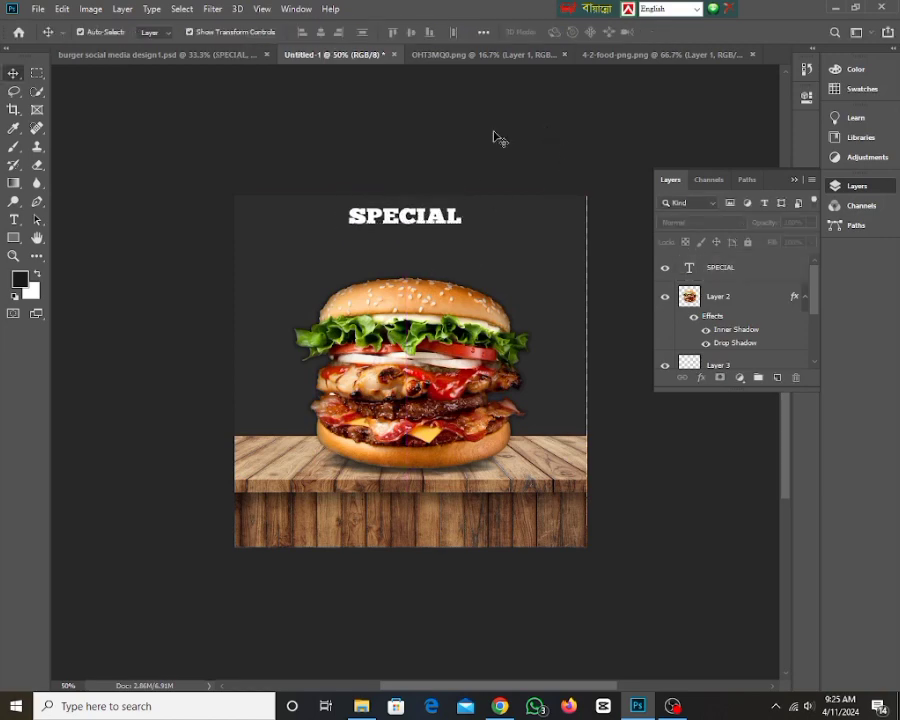
pyautogui.click(538, 275)
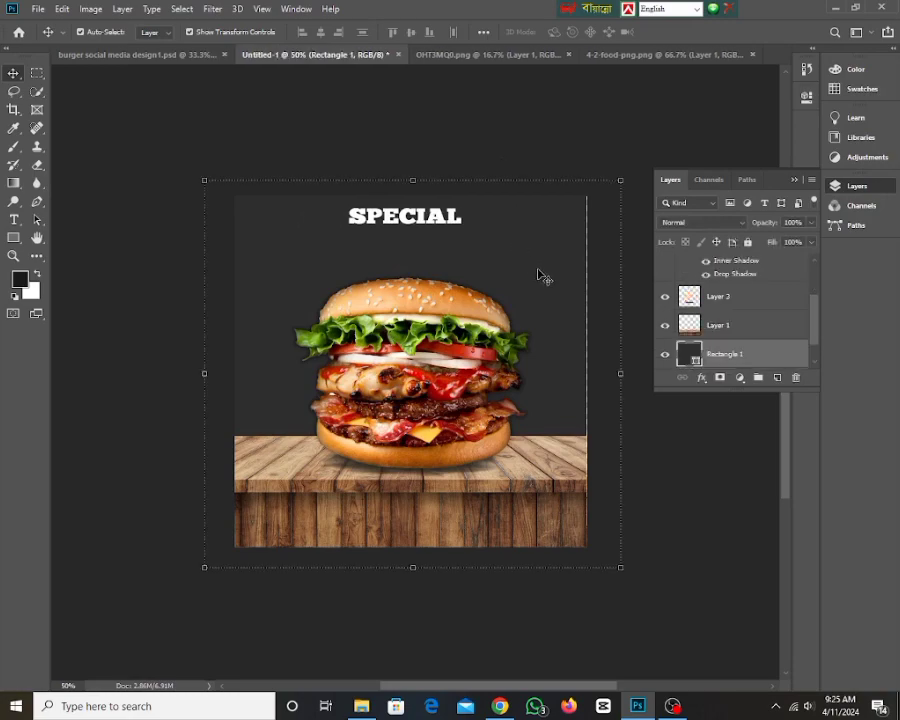
pyautogui.click(488, 131)
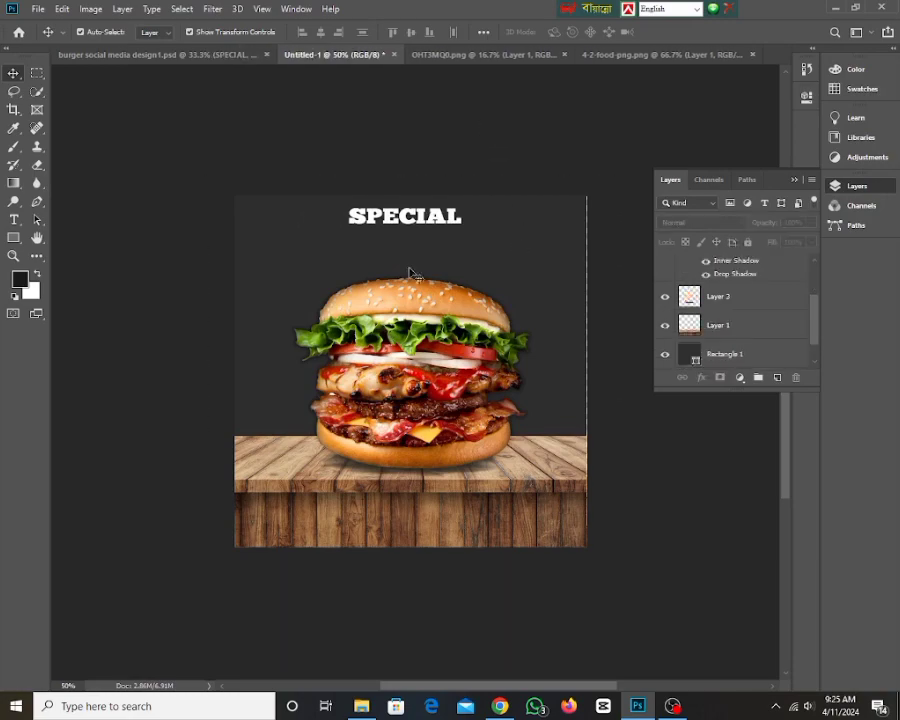
# Step: Select the BURGER text in the reference, switch to File Explorer and open the fond folder inside Pega socal midea on drive E:
pyautogui.click(200, 55)
pyautogui.click(366, 248)
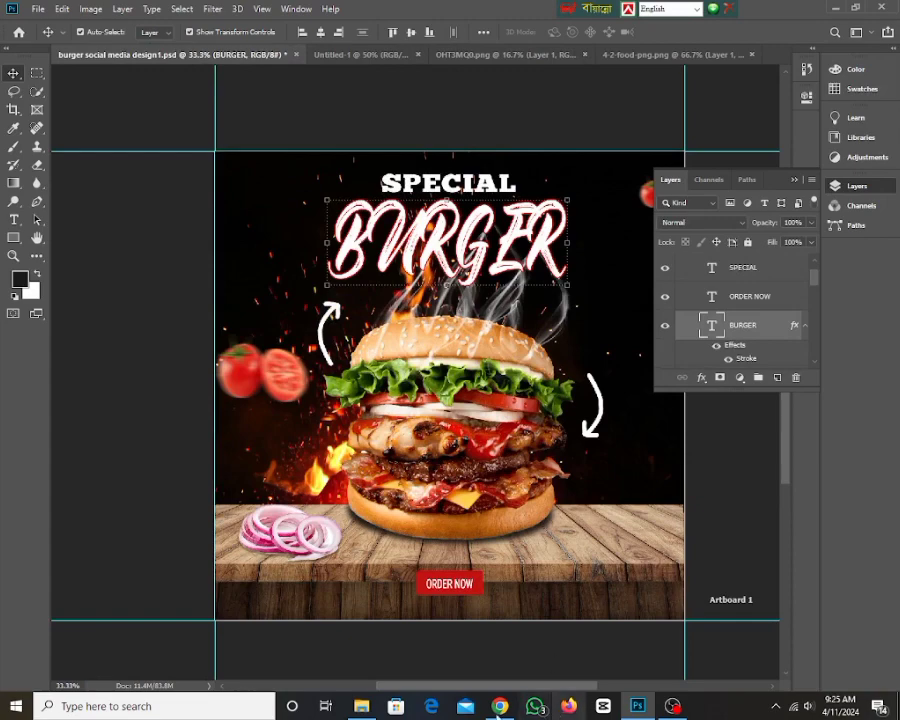
pyautogui.click(361, 706)
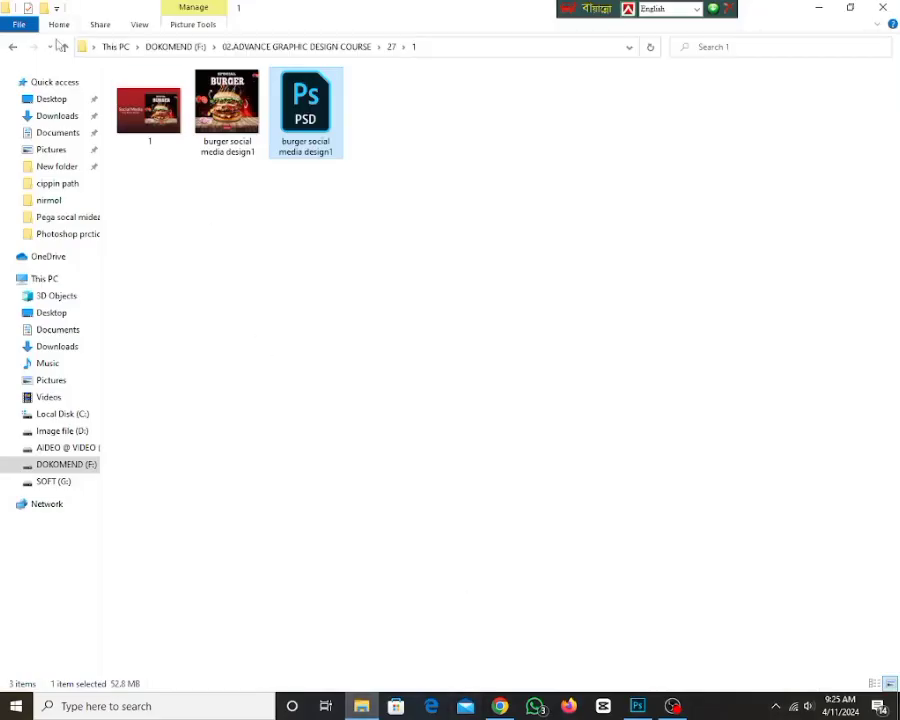
pyautogui.click(65, 48)
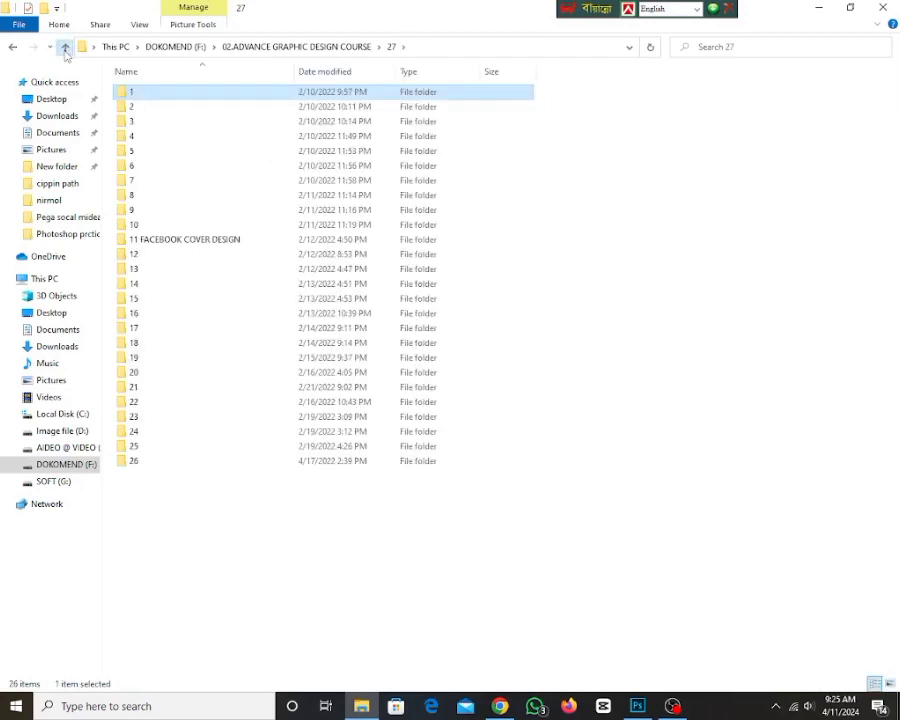
pyautogui.click(65, 48)
pyautogui.click(53, 447)
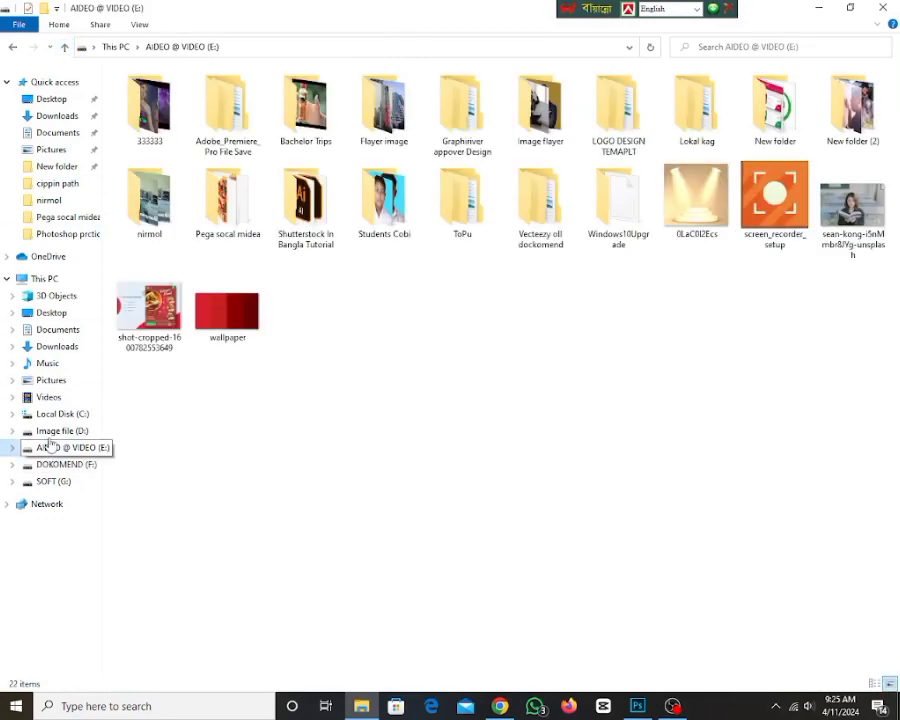
pyautogui.doubleClick(222, 215)
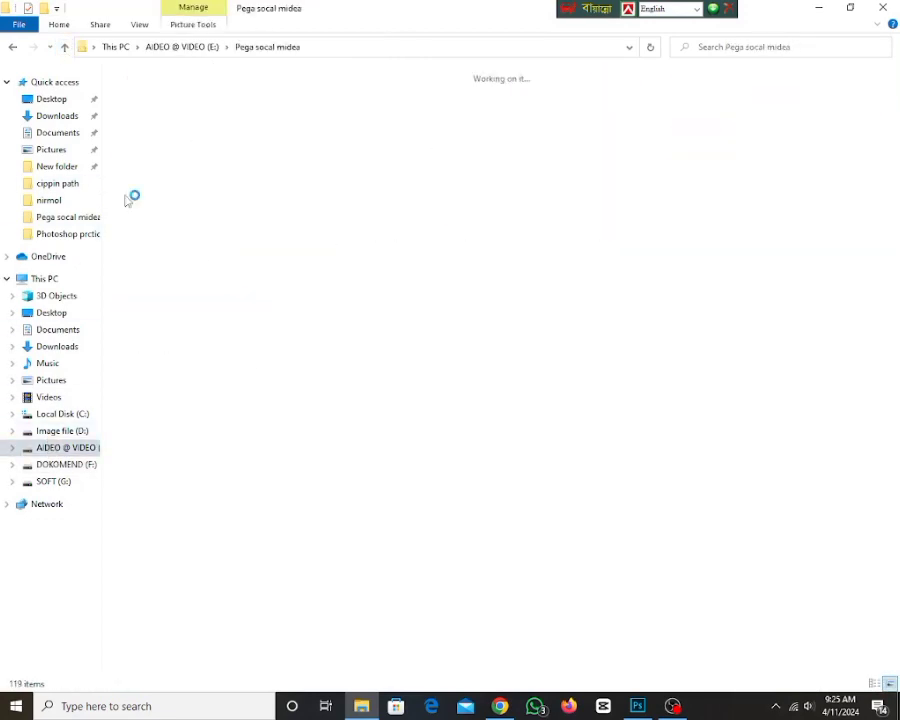
pyautogui.doubleClick(453, 108)
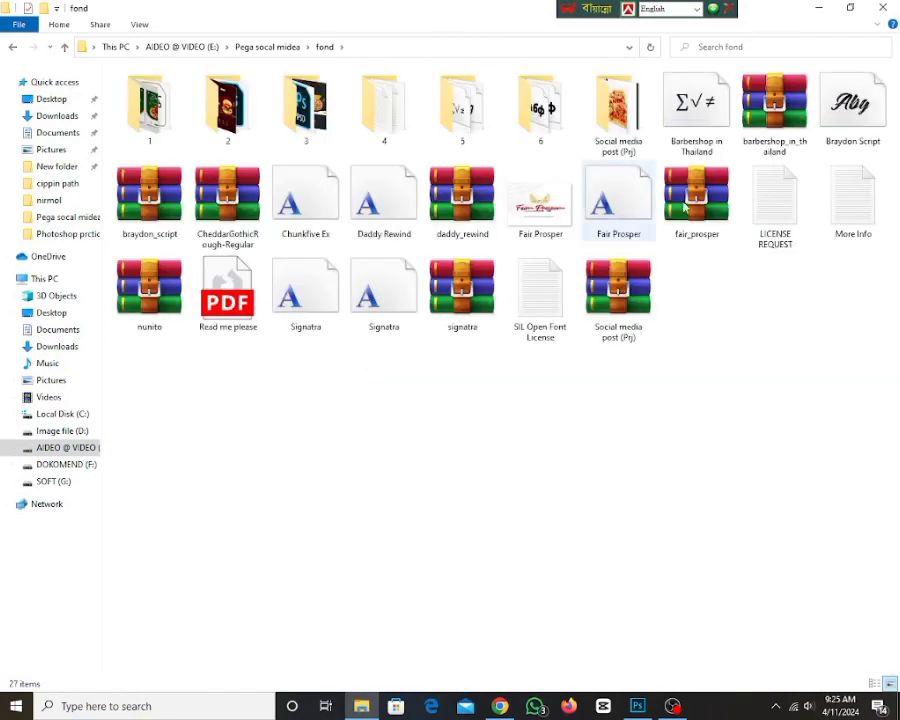
# Step: Inspect the Braydon Script font file's available actions and its name, leaving the name as it is
pyautogui.click(850, 116)
pyautogui.rightClick(850, 116)
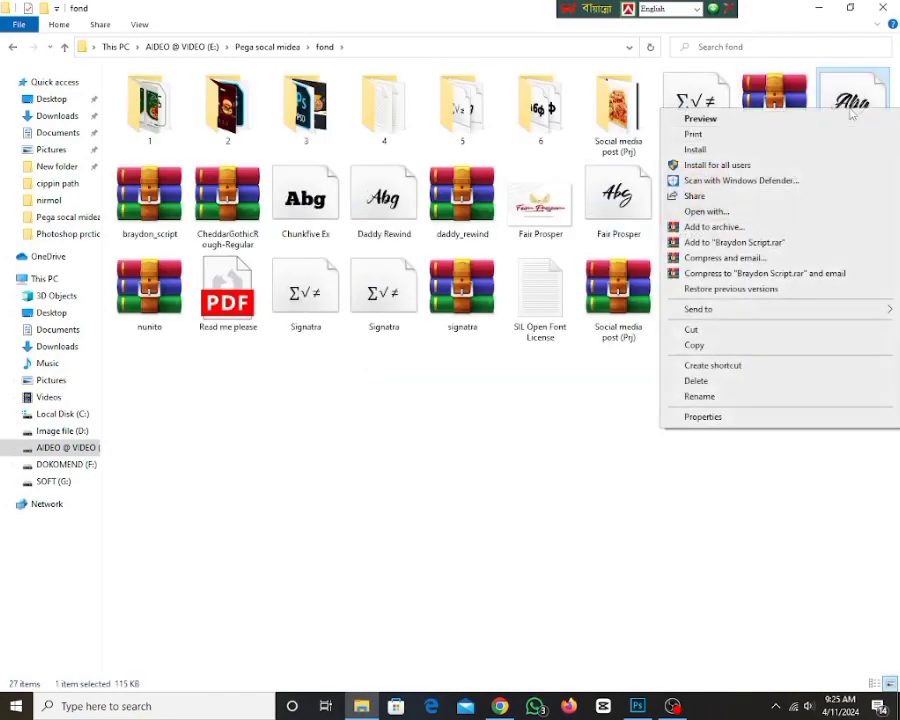
pyautogui.click(802, 189)
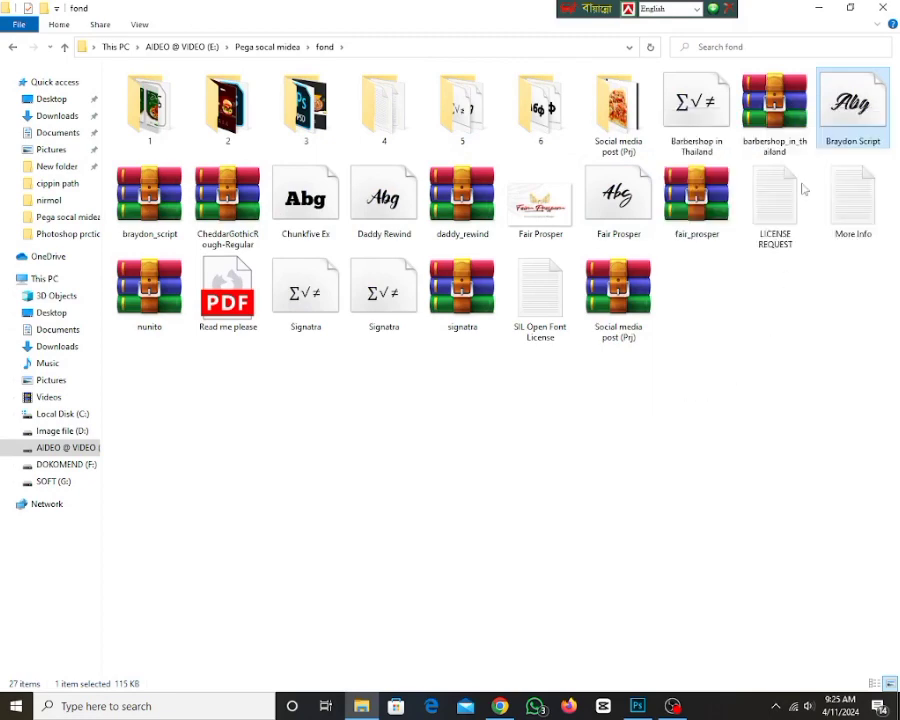
pyautogui.rightClick(843, 120)
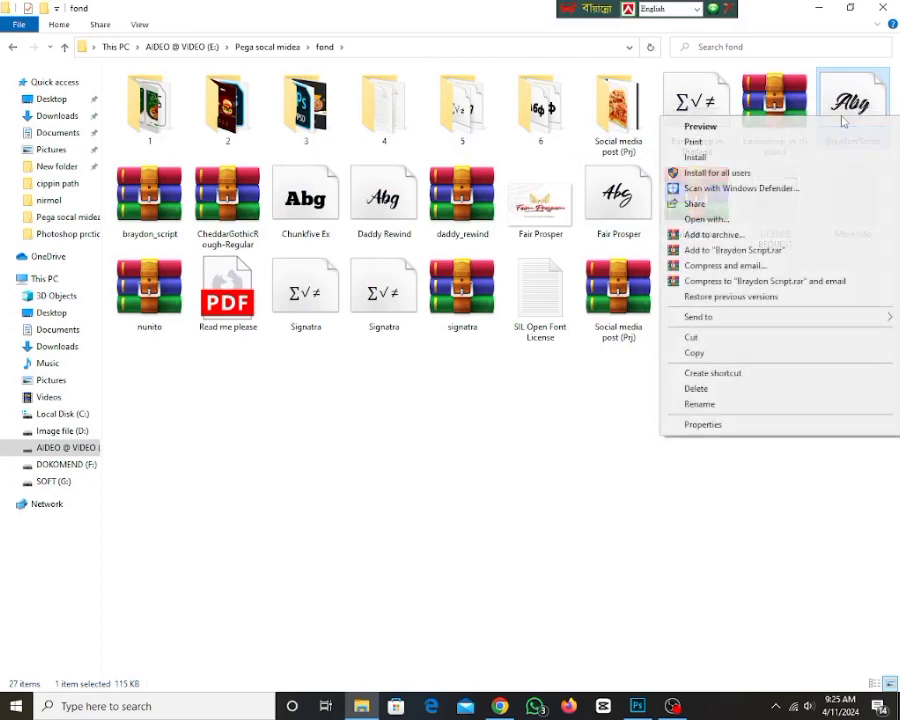
pyautogui.click(699, 405)
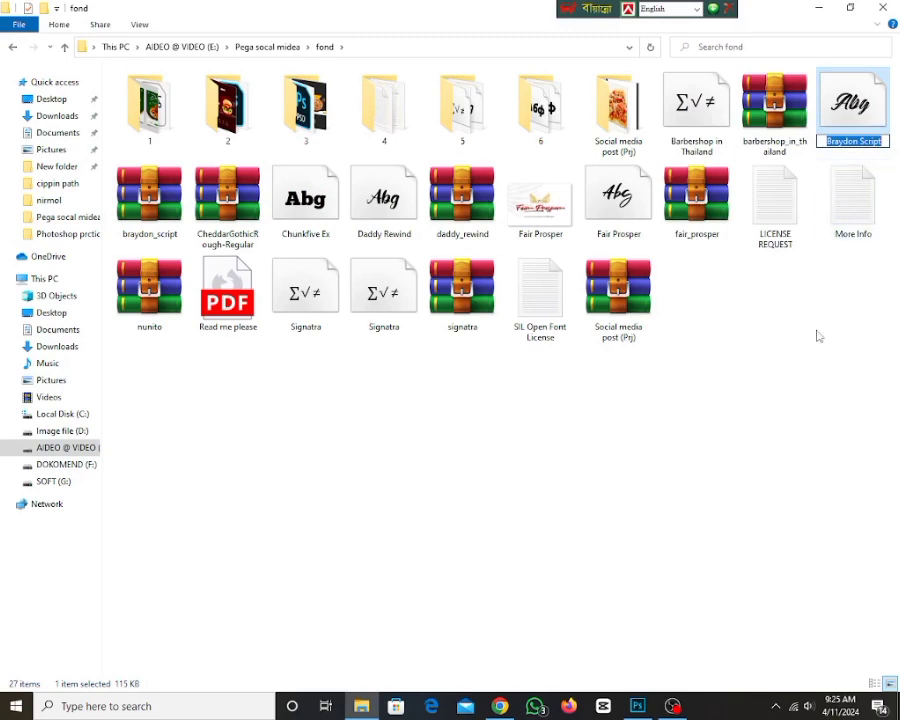
pyautogui.press('Return')
pyautogui.click(414, 670)
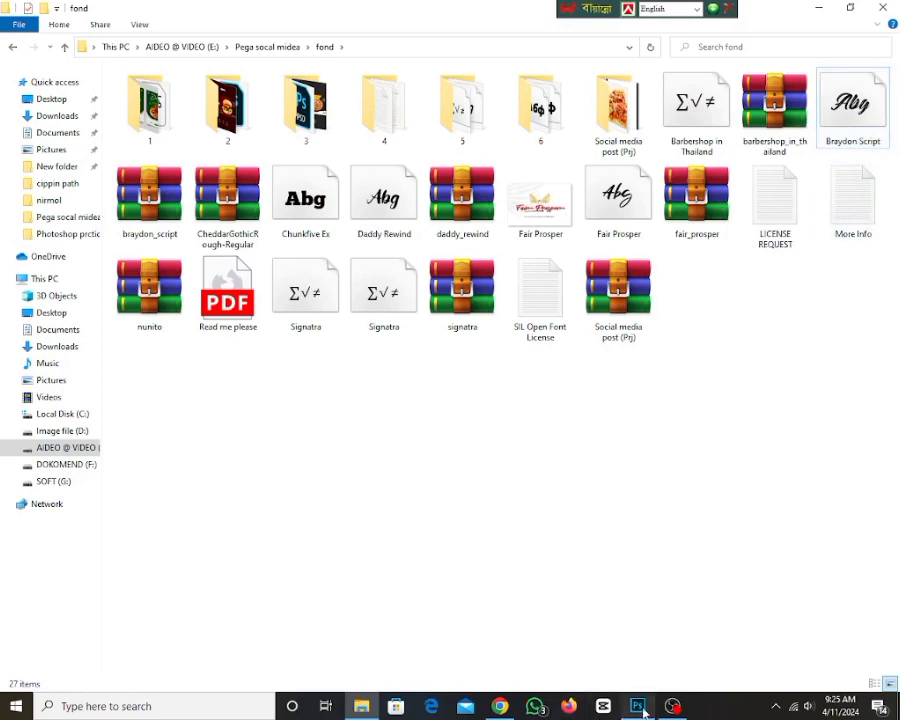
# Step: Switch to Photoshop, copy the BURGER text from the reference into Untitled-1, scale it to 76.61% and place it below SPECIAL
pyautogui.moveTo(632, 708)
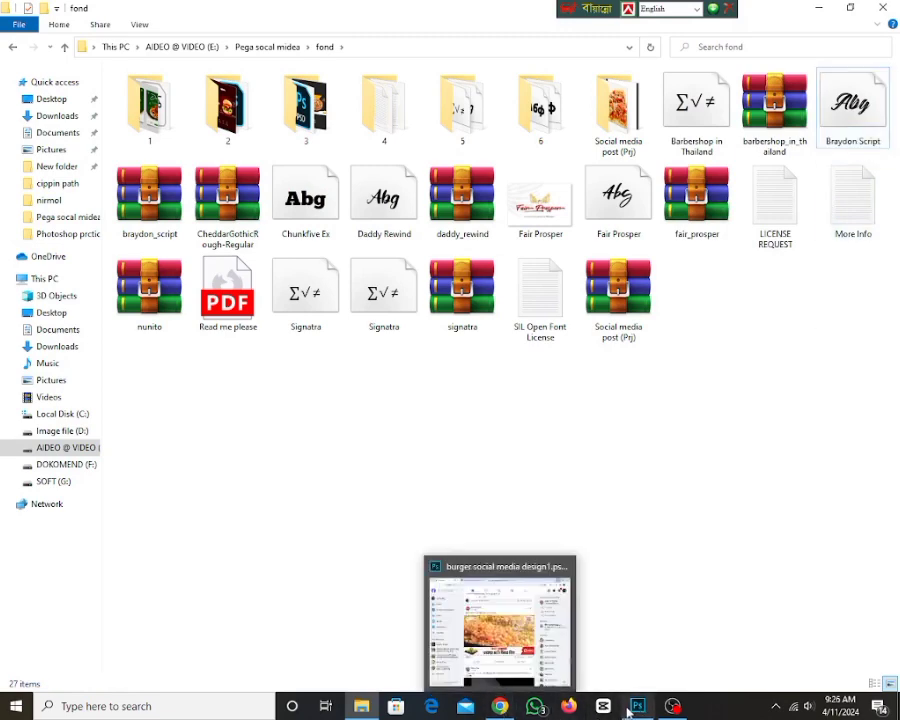
pyautogui.click(635, 707)
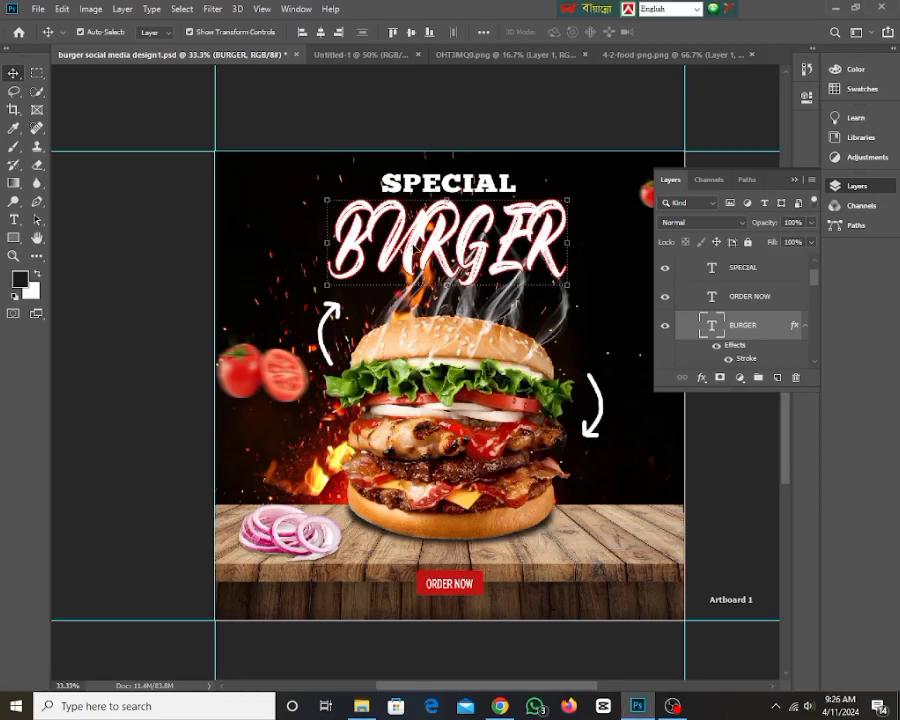
pyautogui.moveTo(413, 245); pyautogui.dragTo(400, 283)
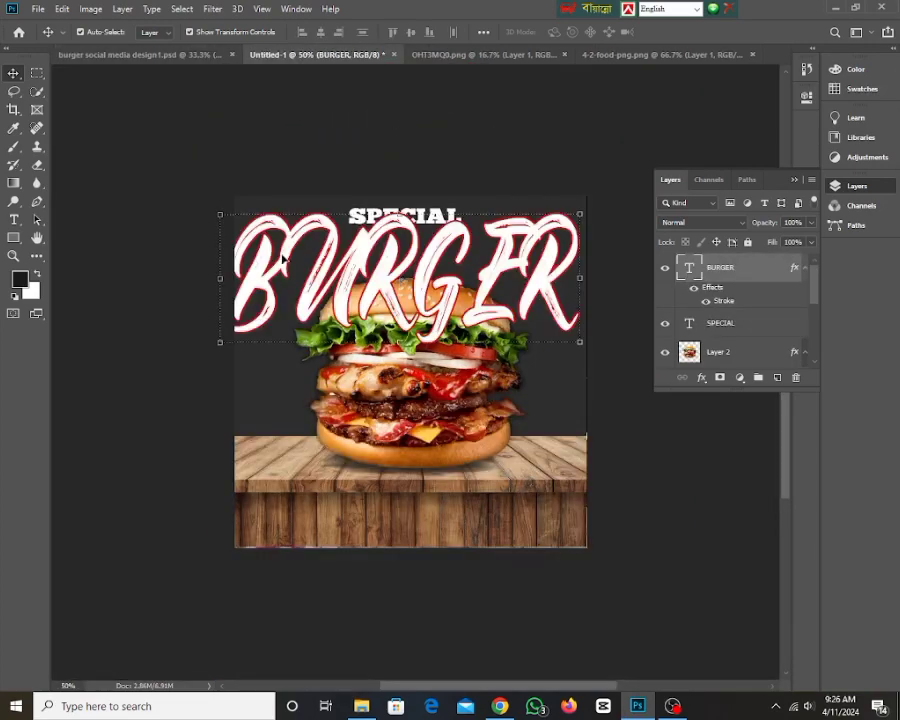
pyautogui.moveTo(282, 259)
pyautogui.mouseDown()
pyautogui.moveTo(300, 264)
pyautogui.moveTo(292, 270)
pyautogui.mouseUp()
pyautogui.moveTo(250, 221); pyautogui.dragTo(331, 252)
pyautogui.moveTo(403, 308); pyautogui.dragTo(378, 286)
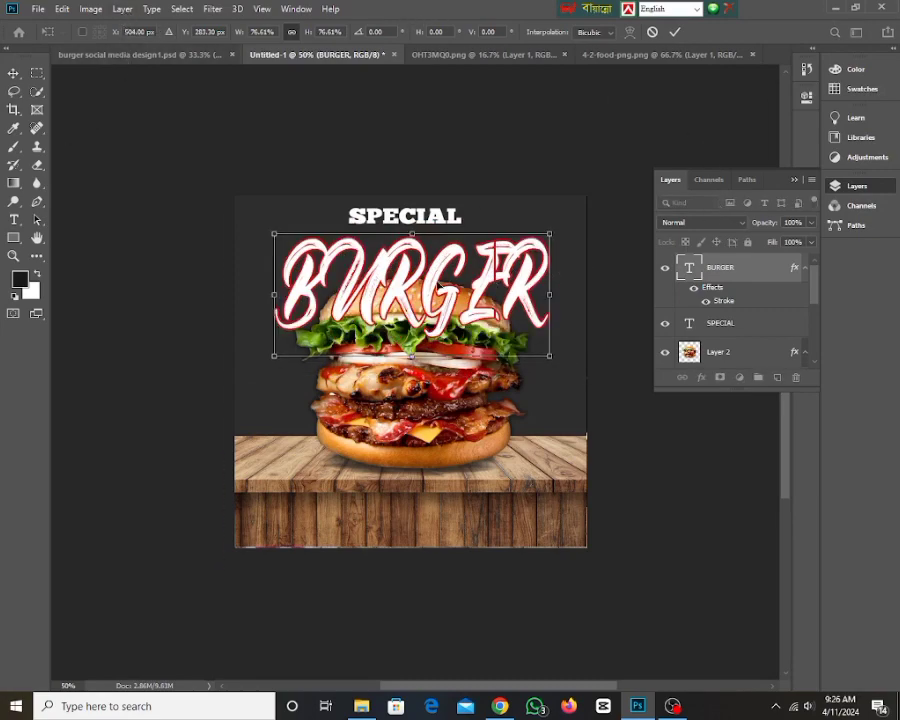
pyautogui.press('Return')
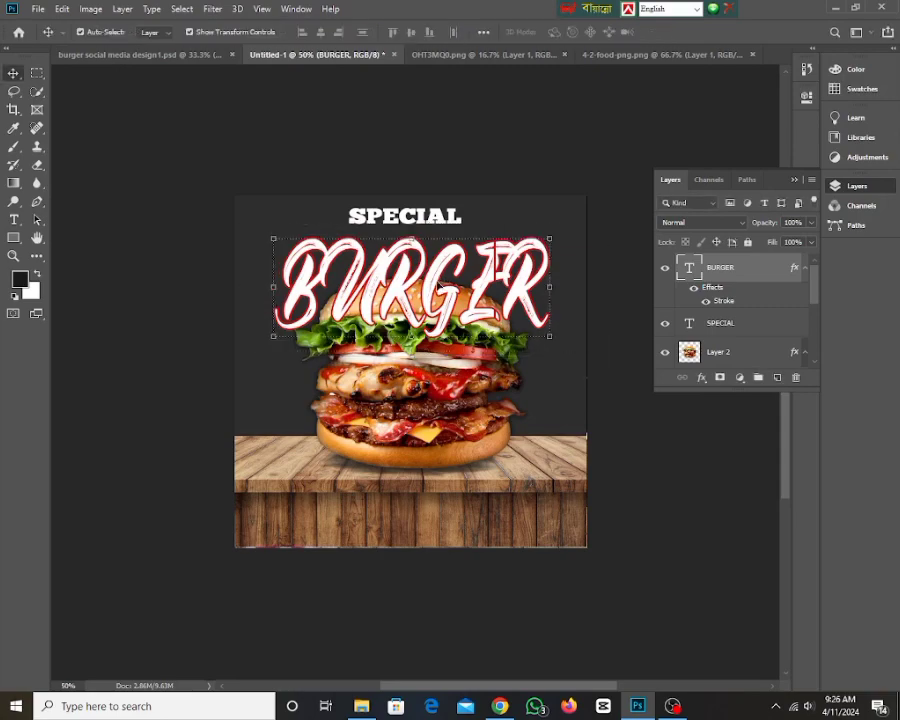
# Step: Apply the Braydon Script Regular font to the BURGER text using the character settings
pyautogui.doubleClick(385, 237)
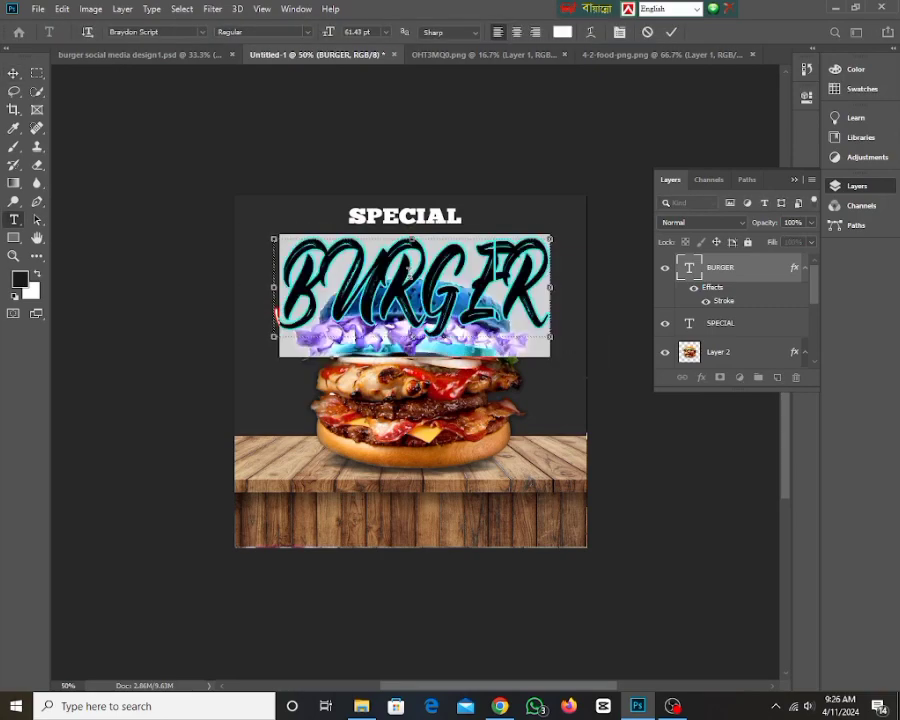
pyautogui.click(290, 8)
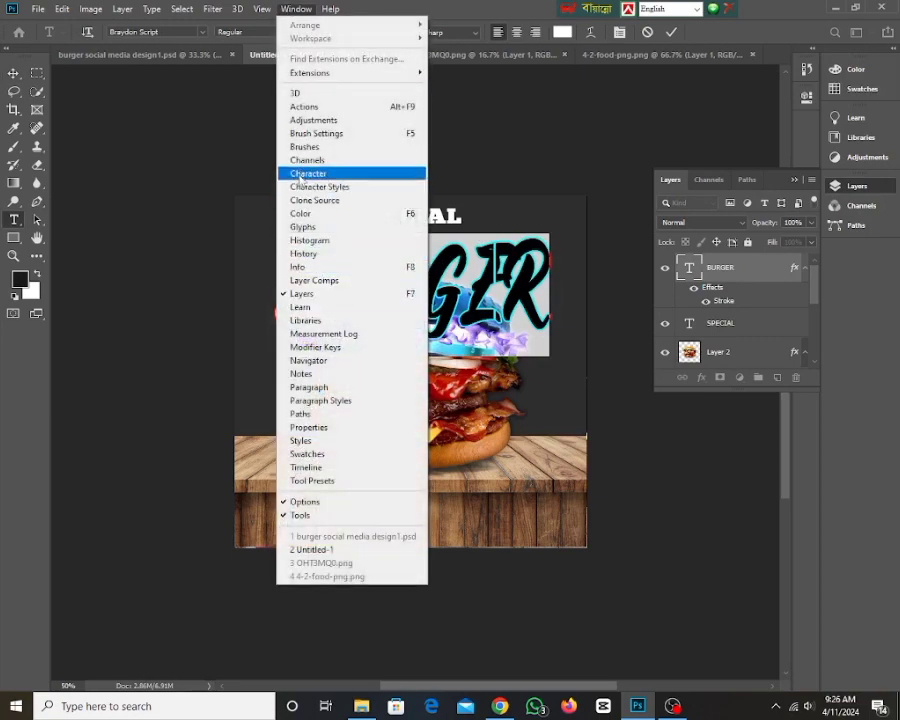
pyautogui.click(305, 173)
pyautogui.click(702, 146)
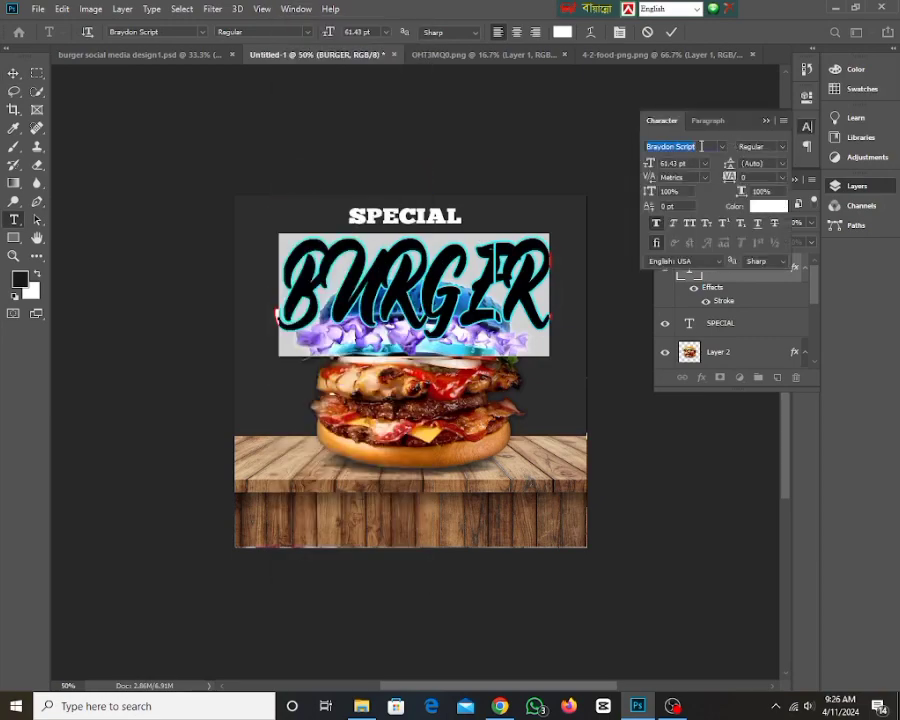
pyautogui.click(702, 146)
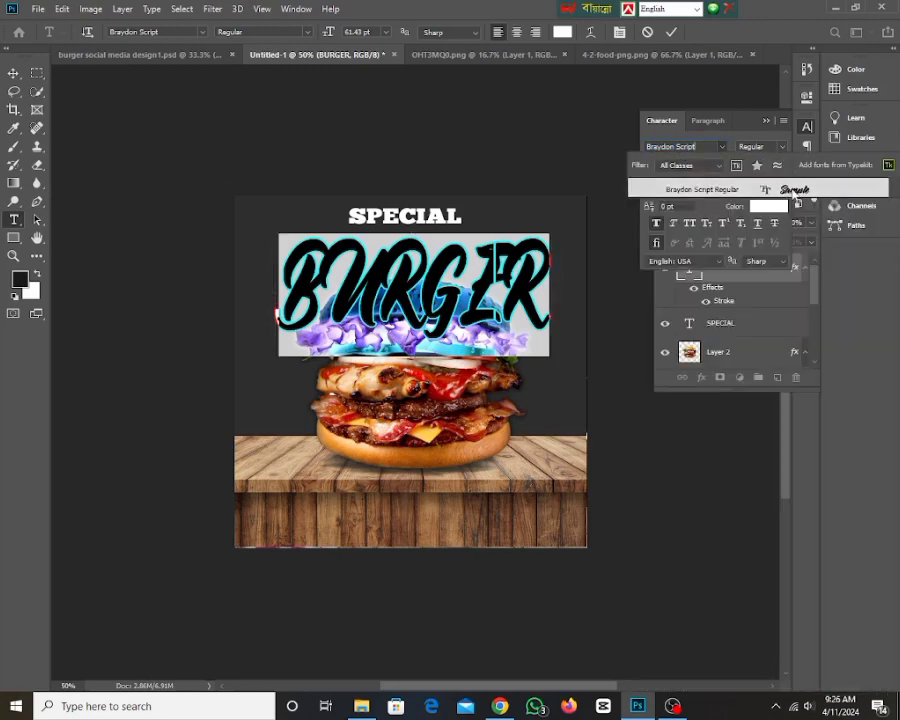
pyautogui.click(818, 190)
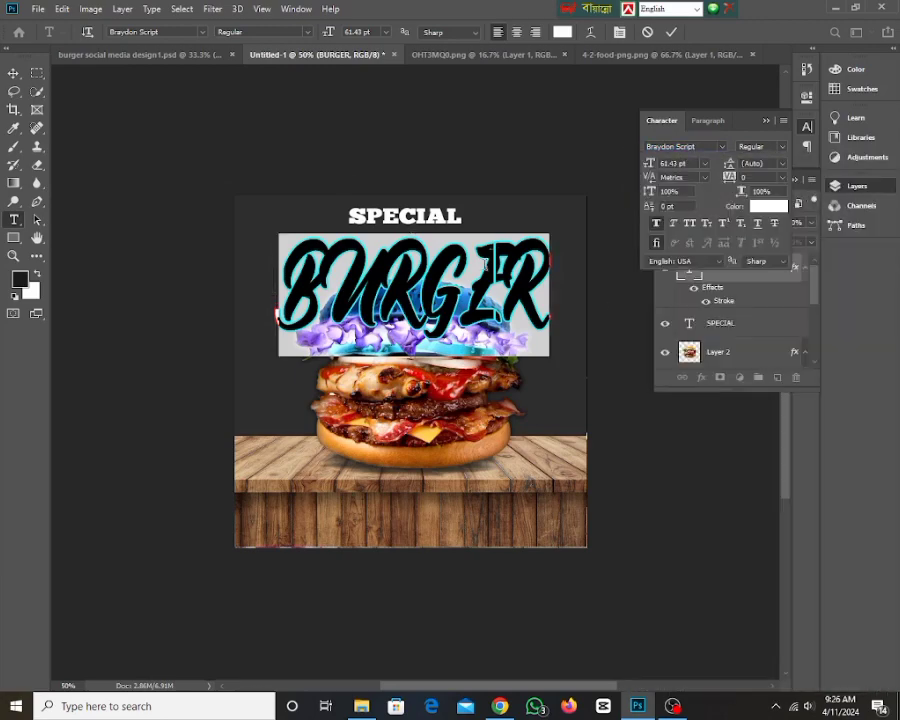
pyautogui.click(13, 73)
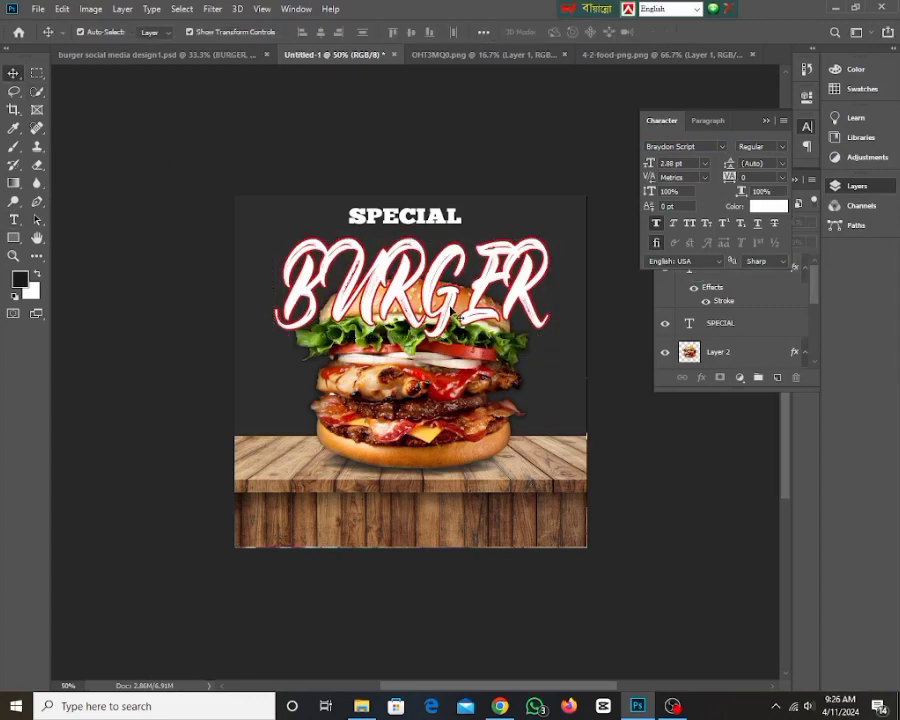
# Step: Scale the BURGER text to 58.18% and position it between SPECIAL and the top bun of the burger
pyautogui.click(466, 308)
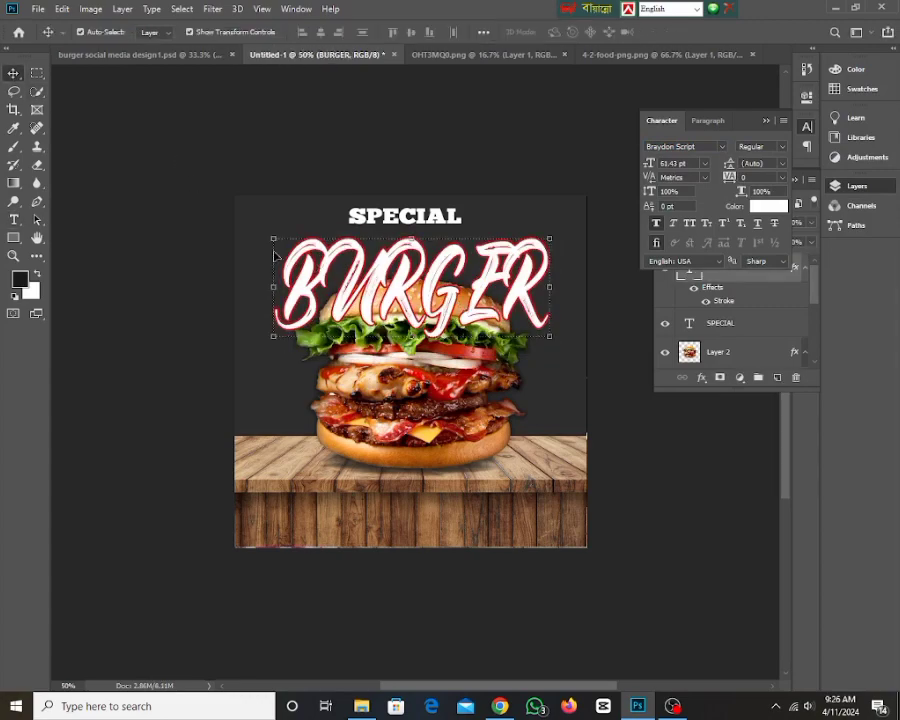
pyautogui.moveTo(270, 240); pyautogui.dragTo(368, 272)
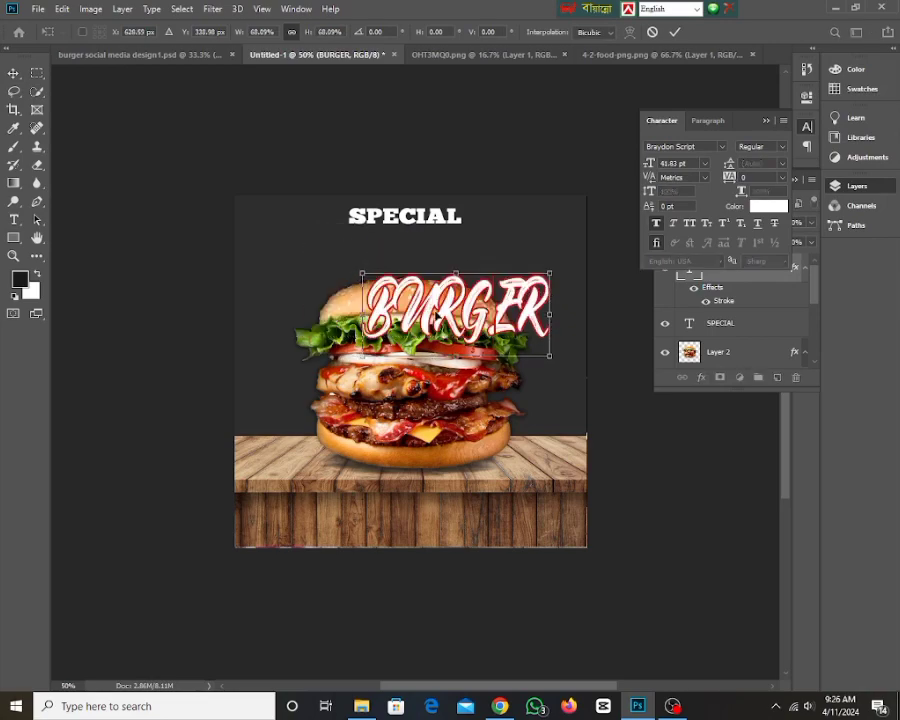
pyautogui.moveTo(420, 290); pyautogui.dragTo(382, 270)
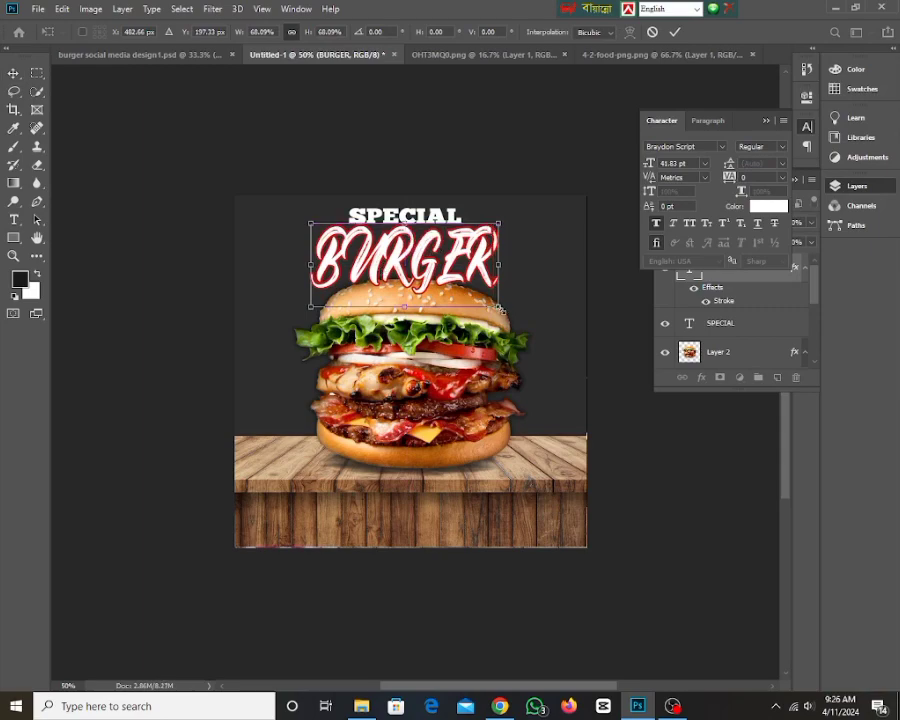
pyautogui.moveTo(498, 305); pyautogui.dragTo(471, 290)
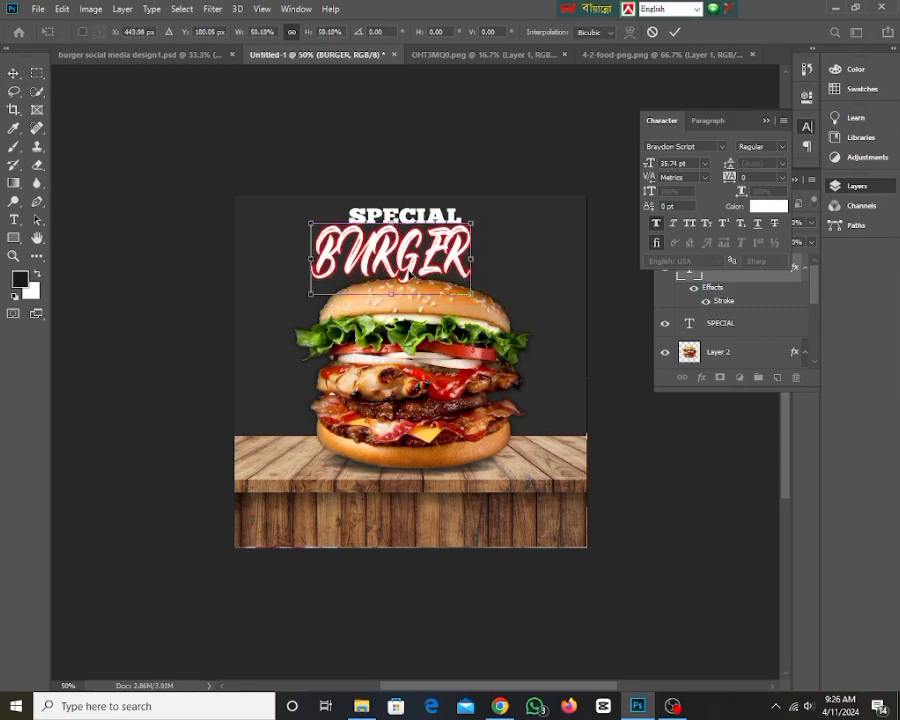
pyautogui.moveTo(409, 272); pyautogui.dragTo(424, 274)
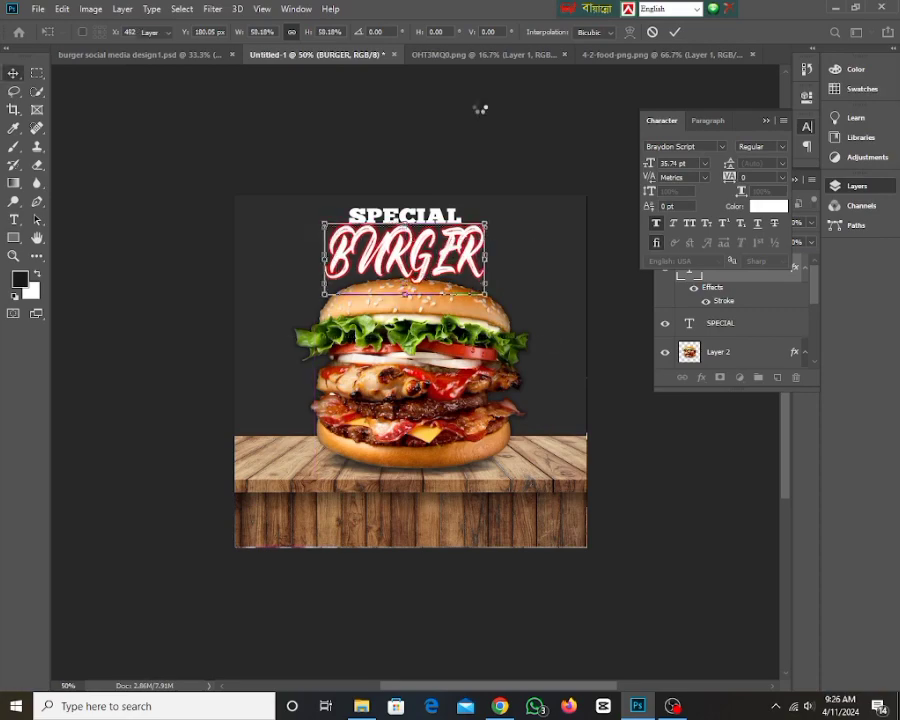
pyautogui.press('Return')
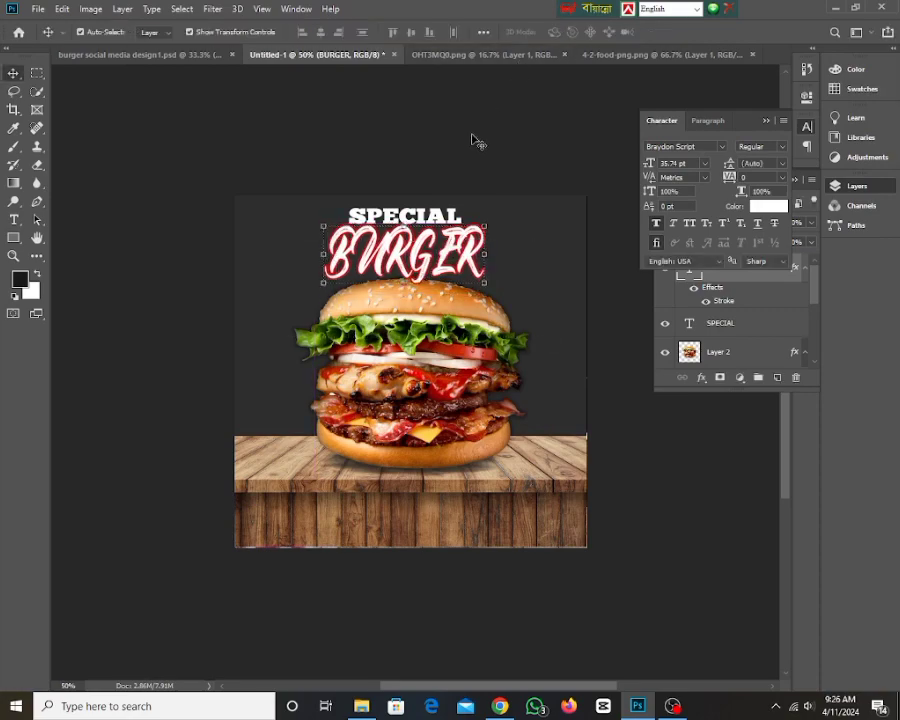
pyautogui.click(485, 180)
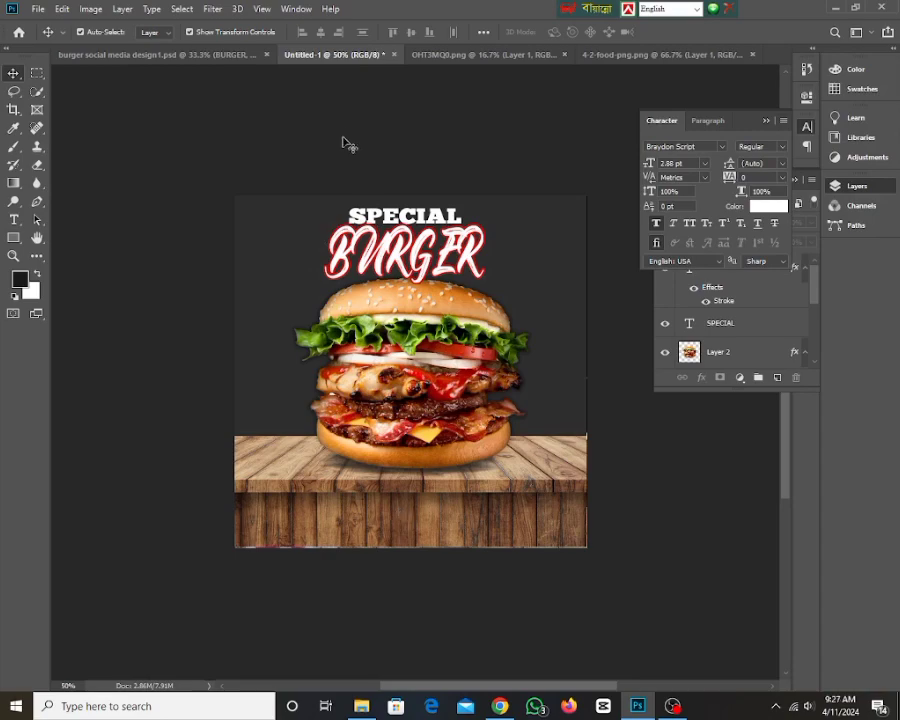
pyautogui.click(38, 9)
pyautogui.click(44, 34)
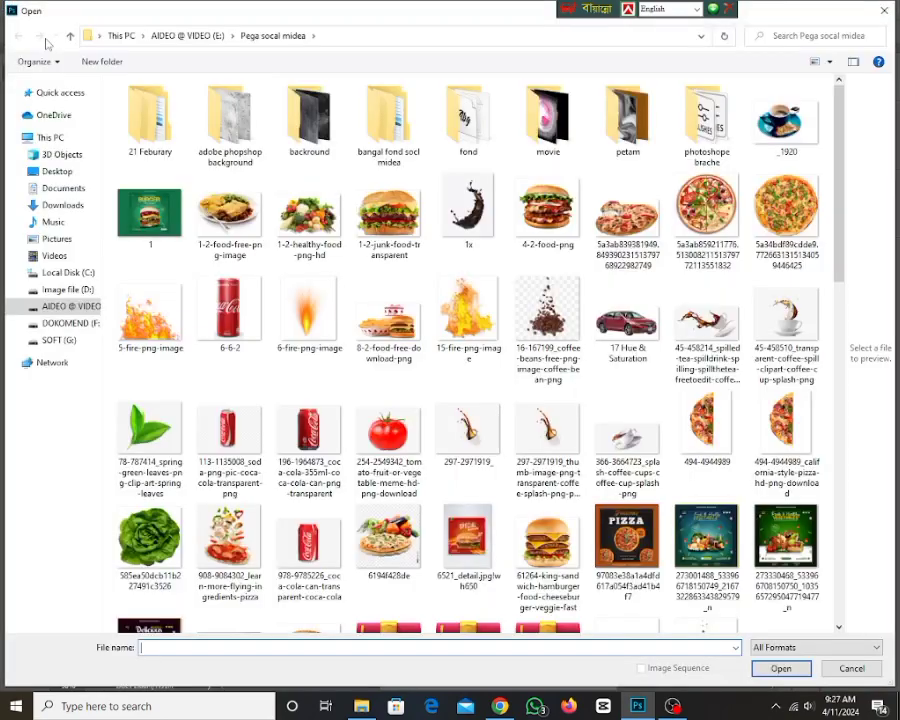
pyautogui.scroll(-3, 300, 170)
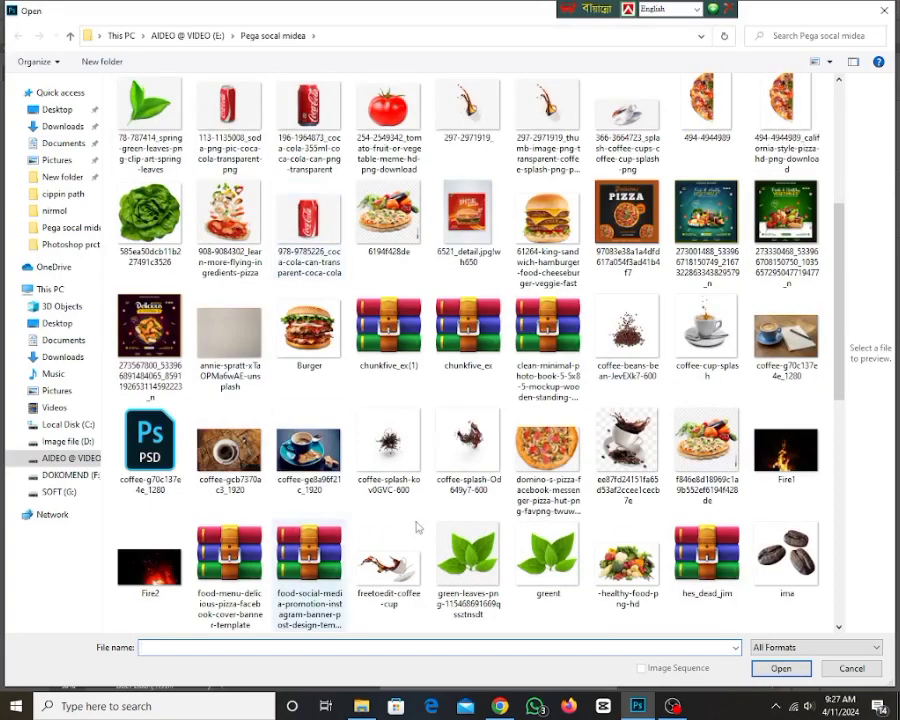
pyautogui.scroll(-5, 417, 525)
pyautogui.scroll(2, 467, 513)
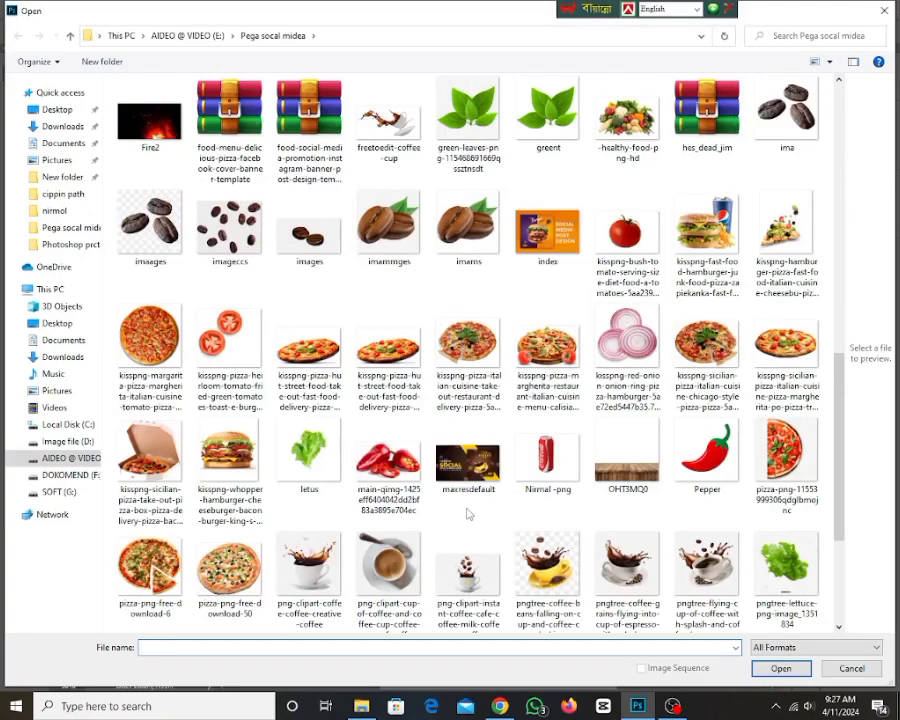
pyautogui.scroll(-2, 158, 491)
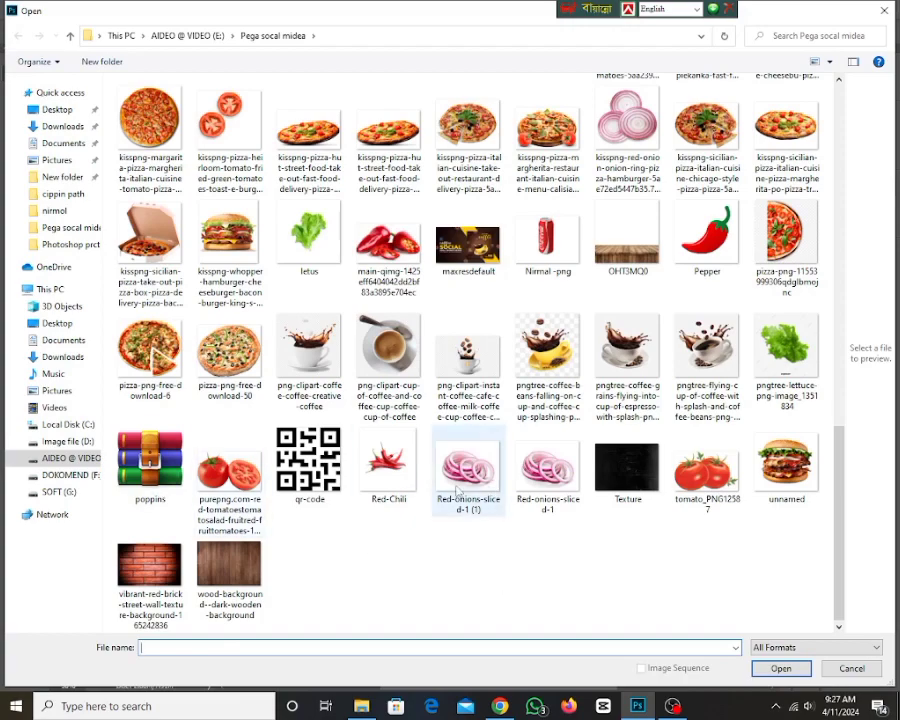
pyautogui.scroll(10, 457, 491)
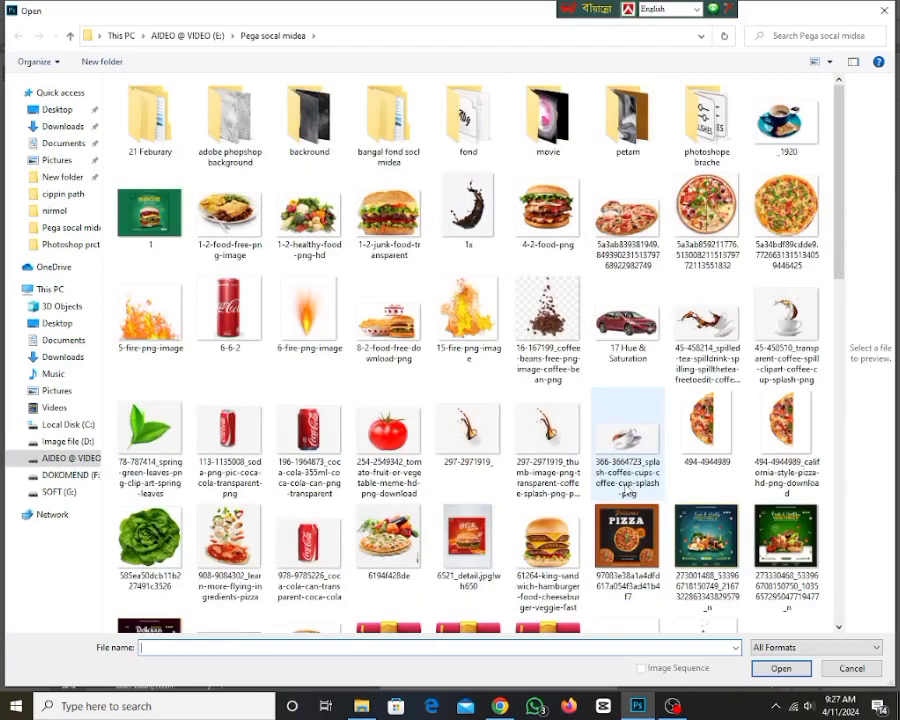
pyautogui.scroll(-6, 626, 490)
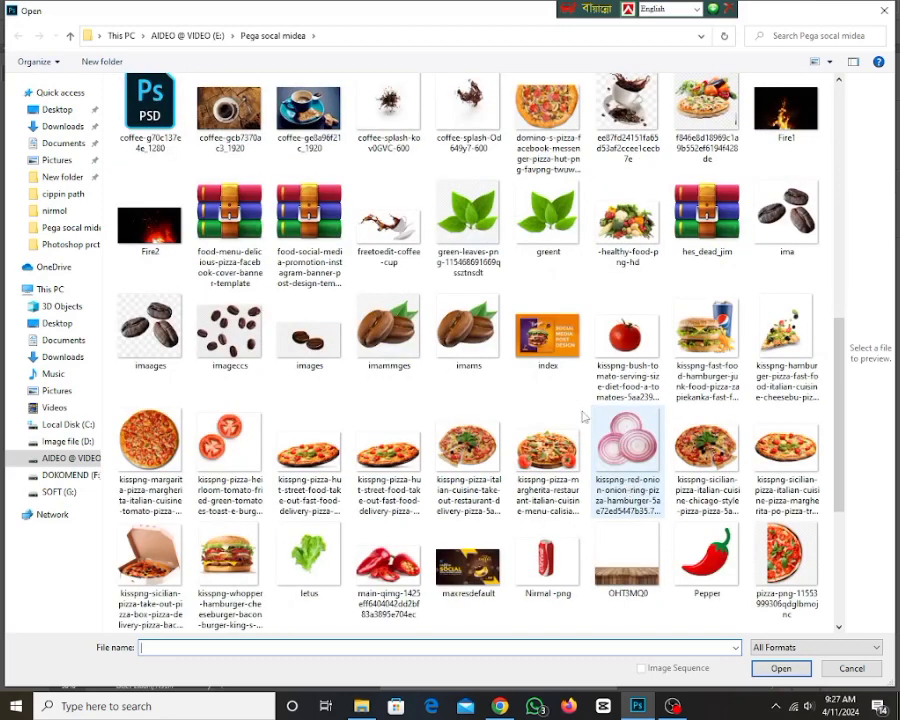
pyautogui.click(468, 220)
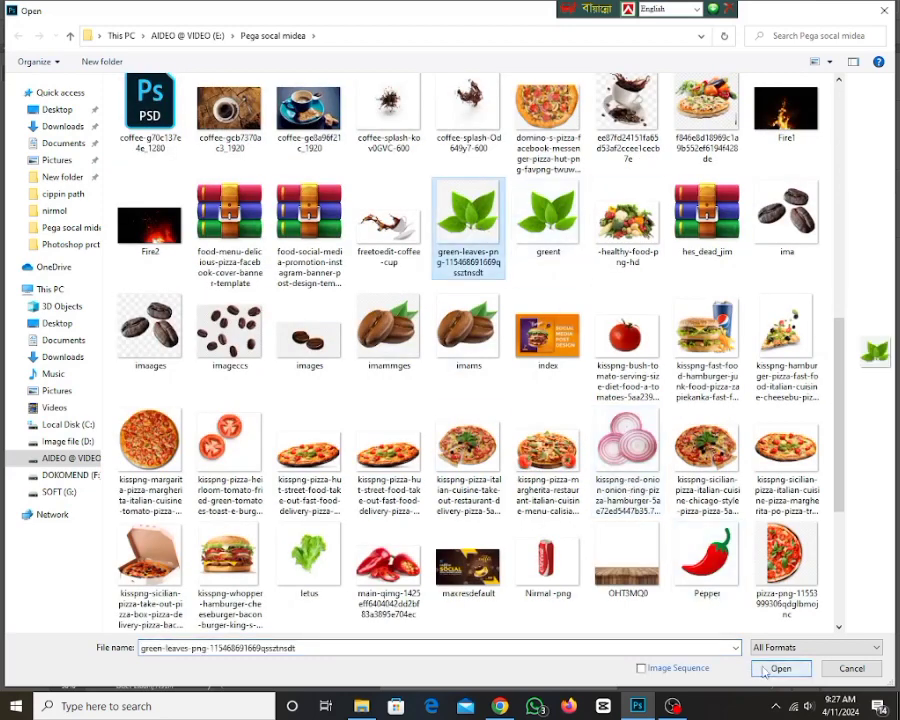
pyautogui.click(767, 668)
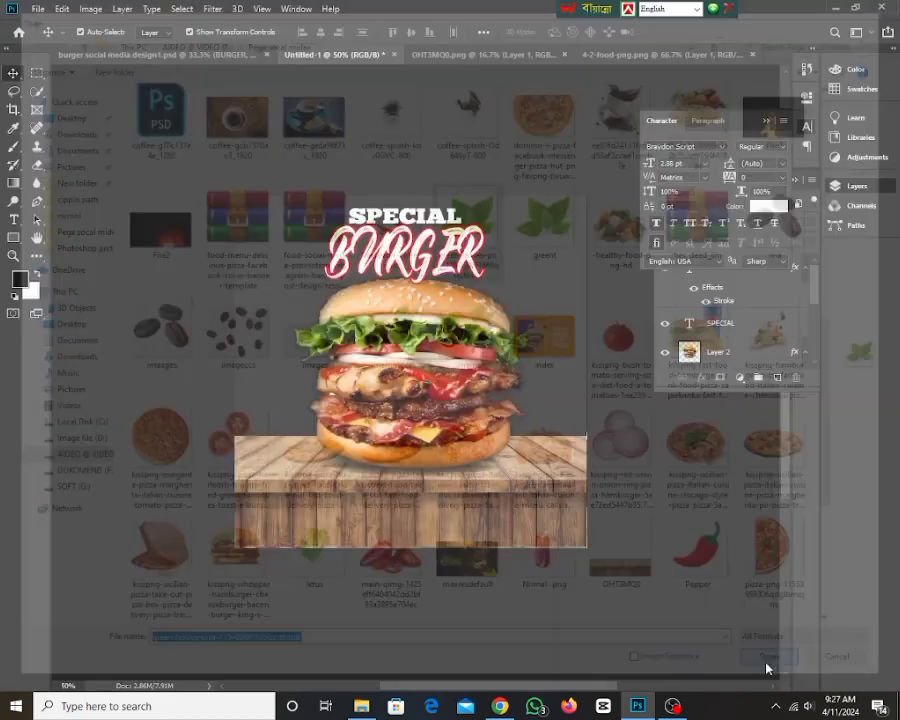
pyautogui.moveTo(494, 462)
pyautogui.mouseDown()
pyautogui.moveTo(395, 392)
pyautogui.moveTo(444, 436)
pyautogui.moveTo(466, 473)
pyautogui.moveTo(481, 465)
pyautogui.mouseUp()
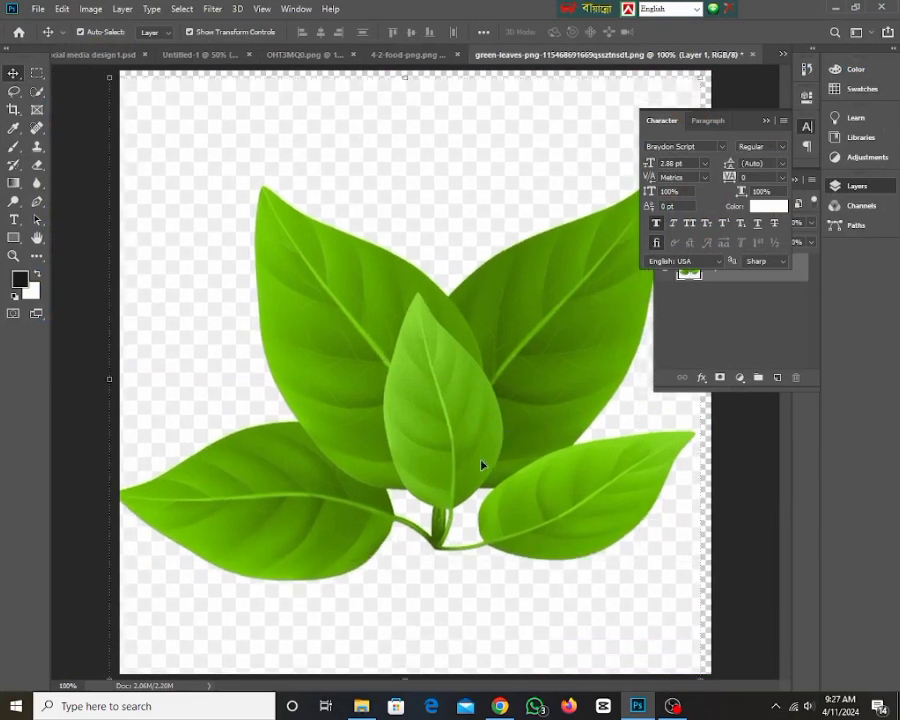
pyautogui.click(754, 55)
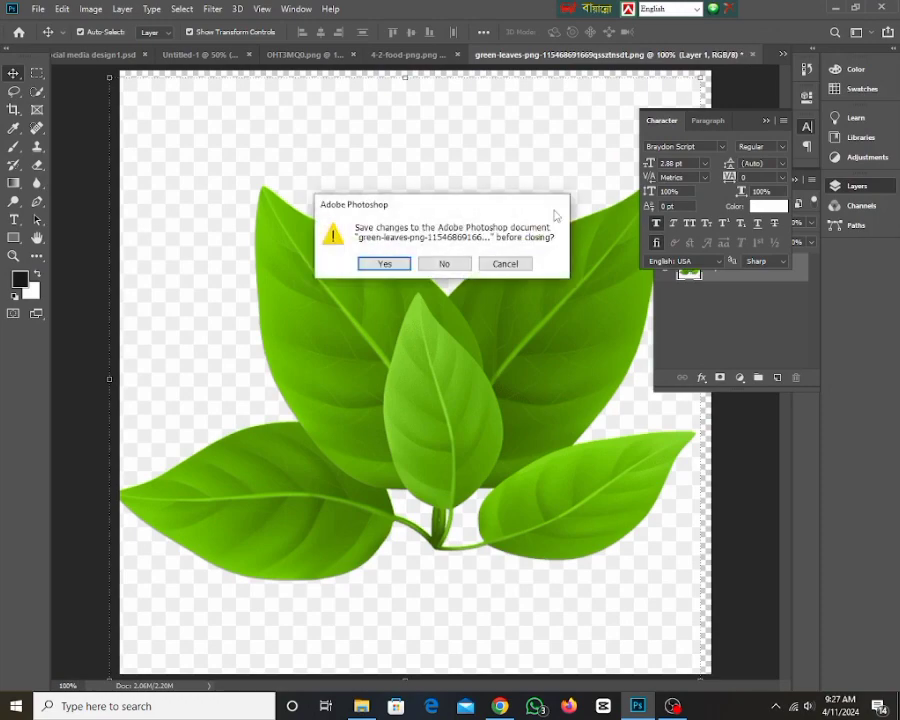
pyautogui.click(440, 263)
# Step: Open the image 78-787414_spring-green-leaves-png-clip-art-spring-leaves from the Pega socal midea folder
pyautogui.click(40, 9)
pyautogui.click(48, 33)
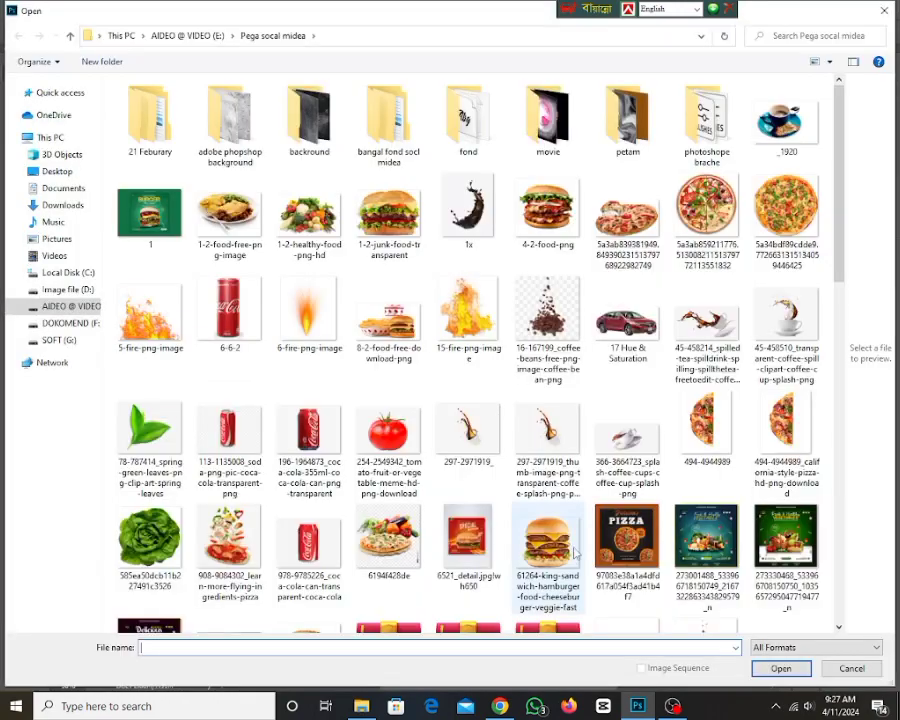
pyautogui.click(150, 430)
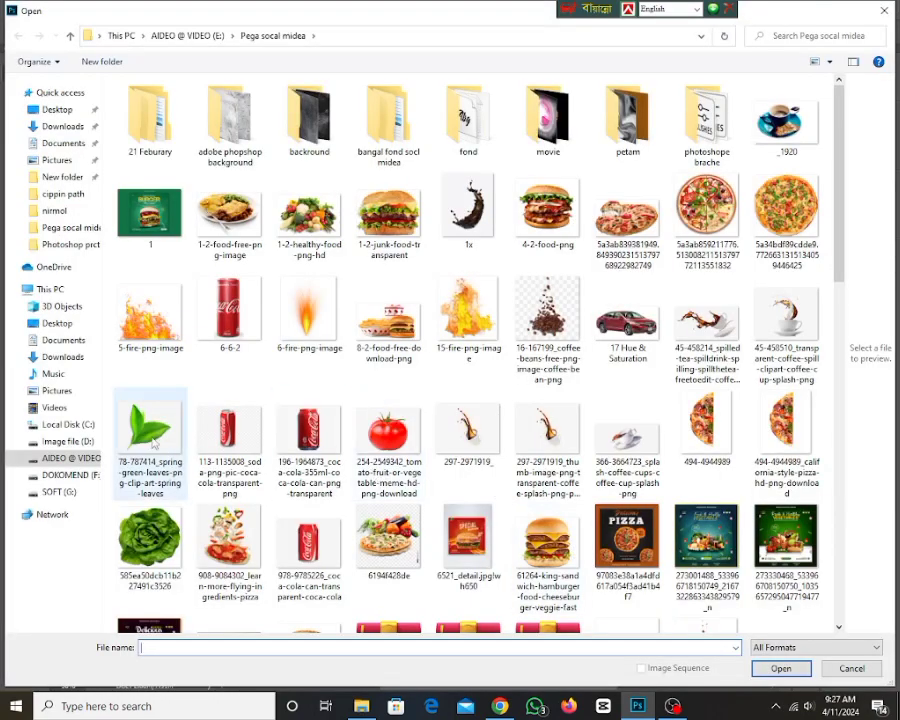
pyautogui.click(779, 668)
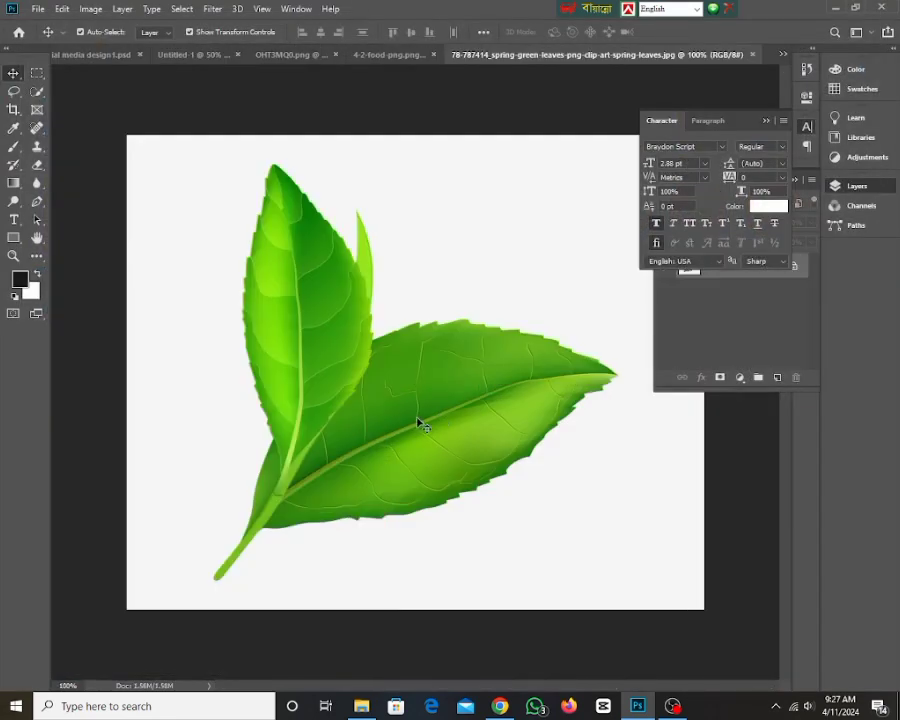
# Step: Remove the light background around the spring leaves with the Magic Eraser at tolerance 32
pyautogui.moveTo(418, 420); pyautogui.dragTo(437, 417)
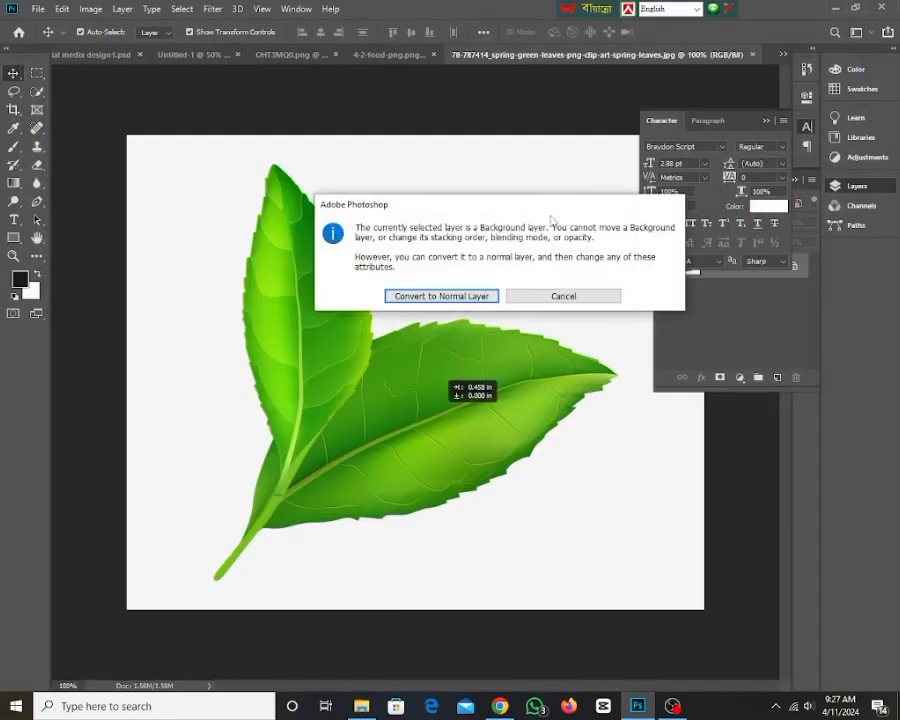
pyautogui.click(604, 298)
pyautogui.moveTo(37, 164); pyautogui.dragTo(86, 193)
pyautogui.click(205, 210)
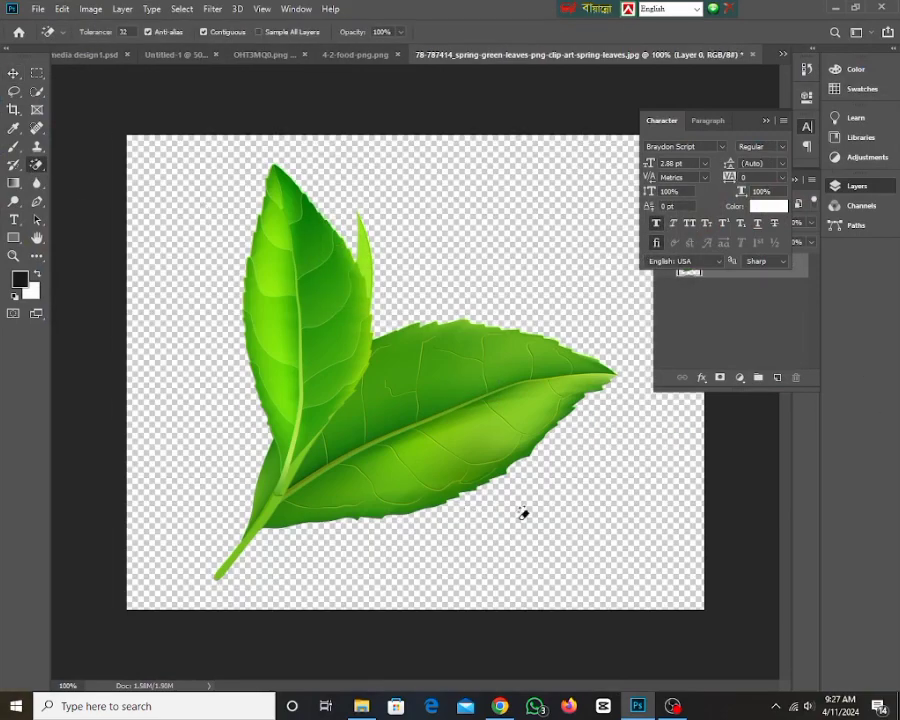
# Step: Bring the cut-out leaves into the Untitled-1 document as a new layer
pyautogui.click(13, 72)
pyautogui.moveTo(418, 428); pyautogui.dragTo(304, 266)
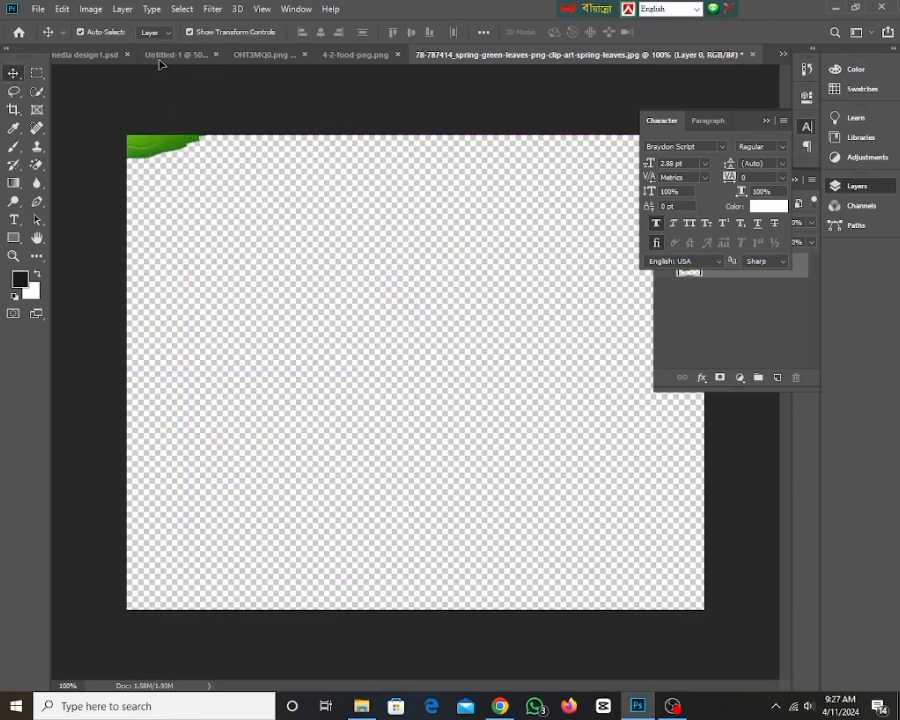
pyautogui.click(158, 54)
pyautogui.click(116, 52)
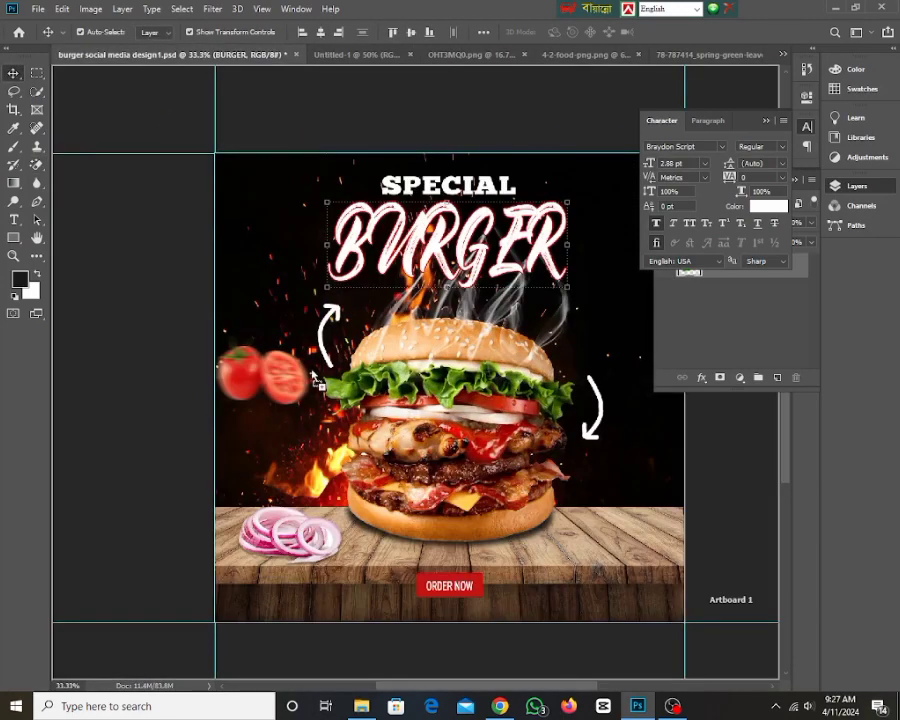
pyautogui.moveTo(352, 58); pyautogui.dragTo(272, 280)
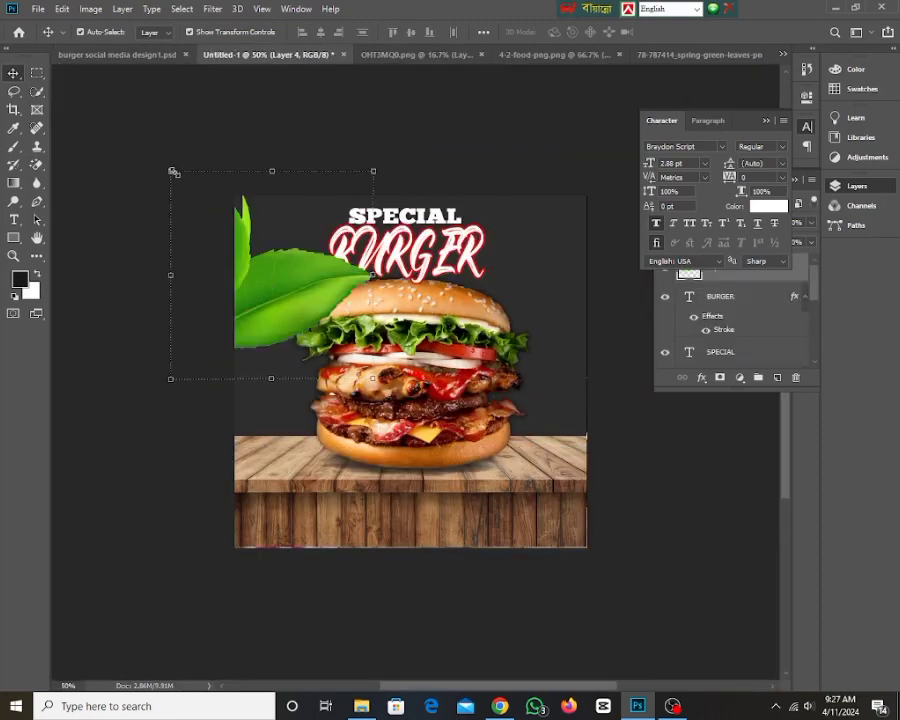
# Step: Scale the leaves to 36.07%, rotate them 79.85 degrees and place them in the design's upper-left corner
pyautogui.moveTo(173, 172); pyautogui.dragTo(257, 257)
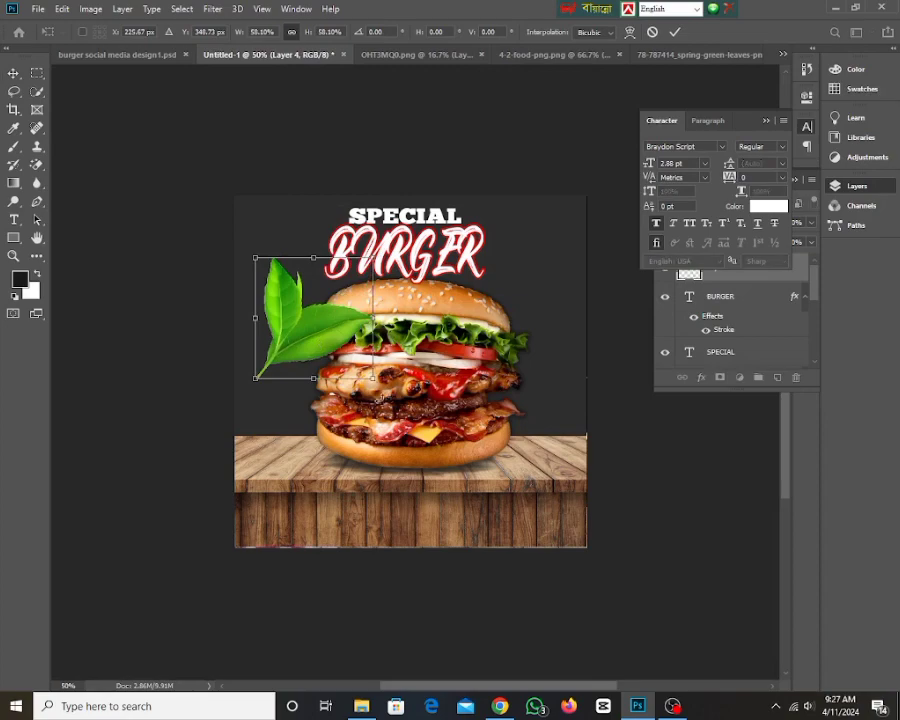
pyautogui.moveTo(385, 400); pyautogui.dragTo(222, 425)
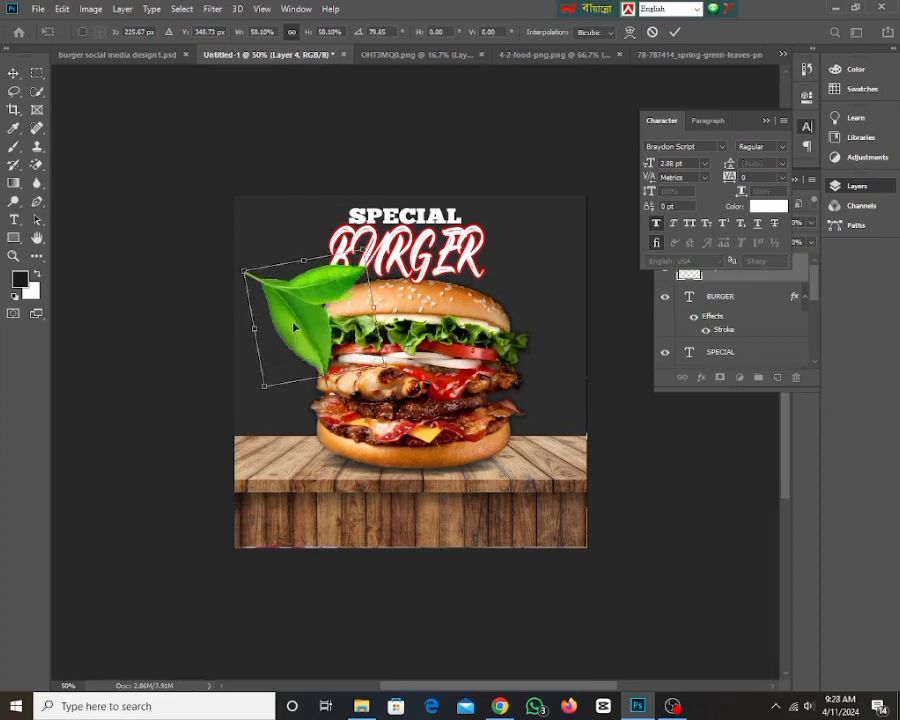
pyautogui.moveTo(294, 327); pyautogui.dragTo(237, 258)
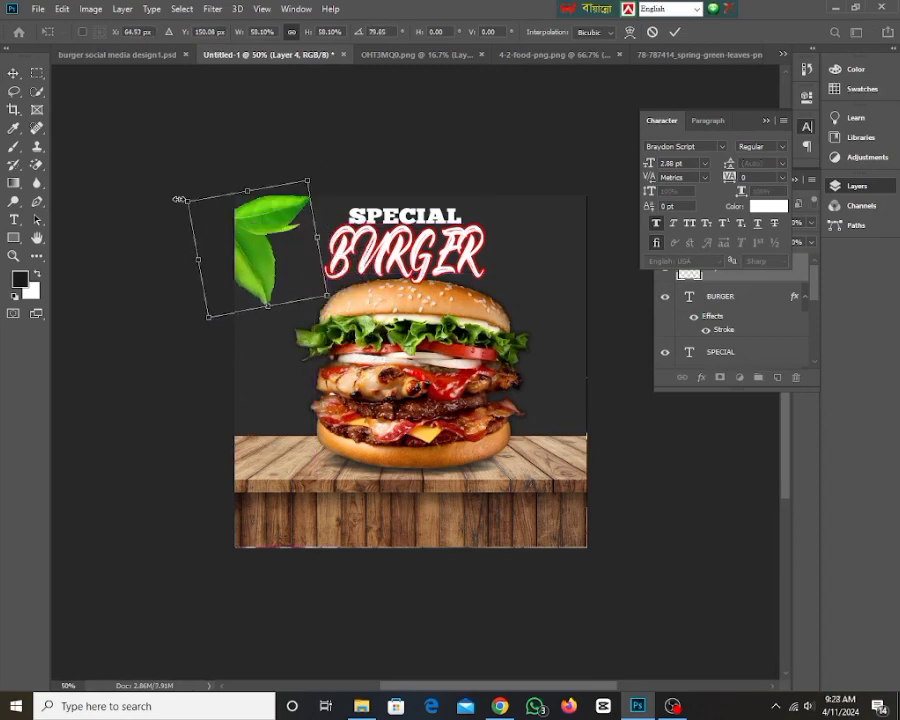
pyautogui.moveTo(188, 201); pyautogui.dragTo(503, 226)
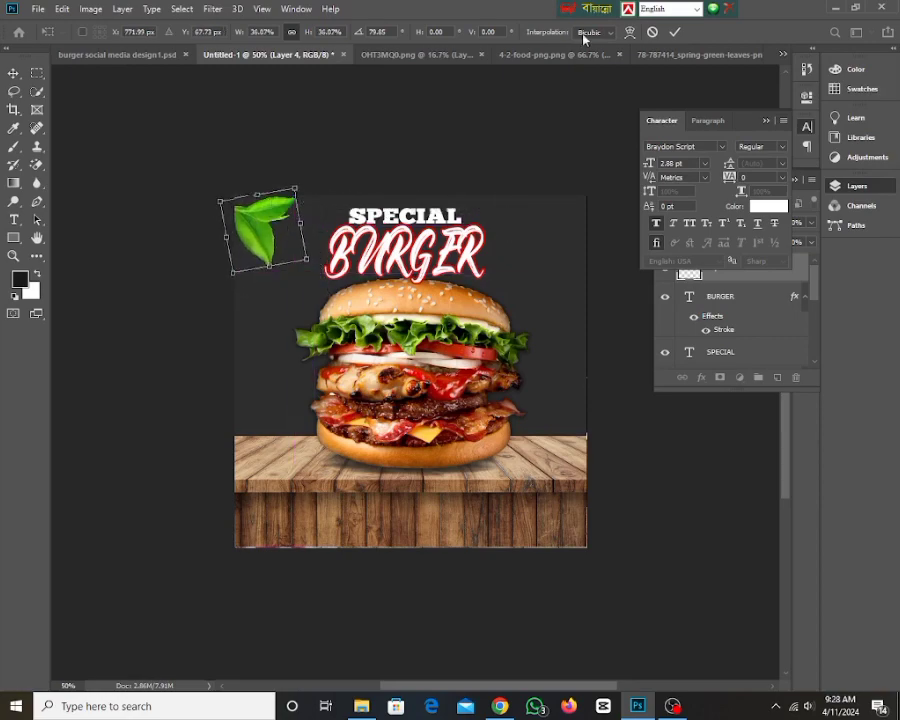
pyautogui.click(675, 32)
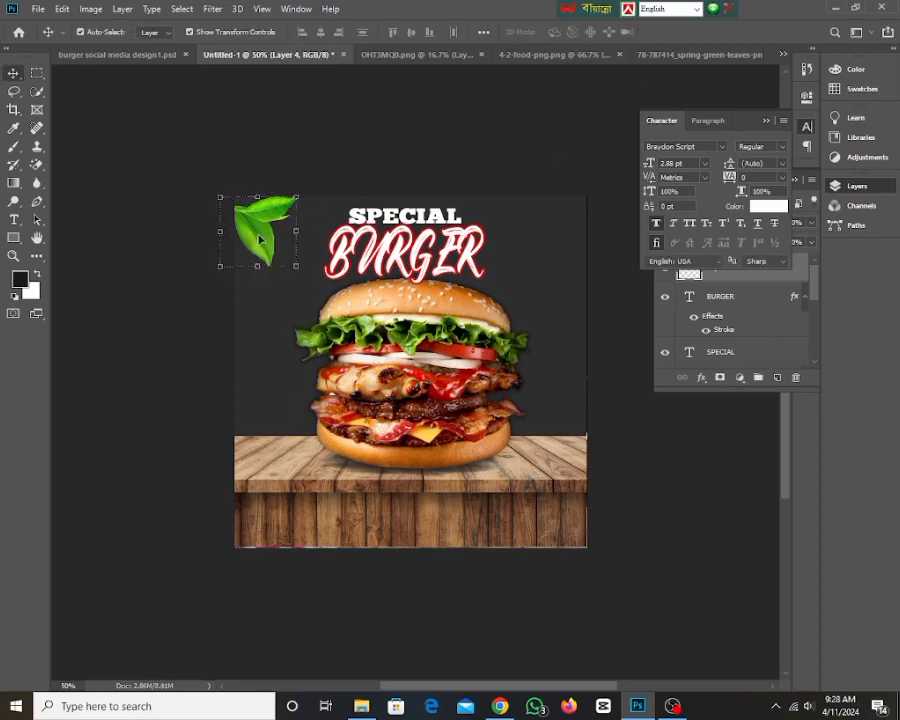
# Step: Duplicate the leaves into the upper-right corner, rotating the copy 106.42 degrees and then a further 9.33 degrees
pyautogui.moveTo(258, 239); pyautogui.dragTo(546, 245)
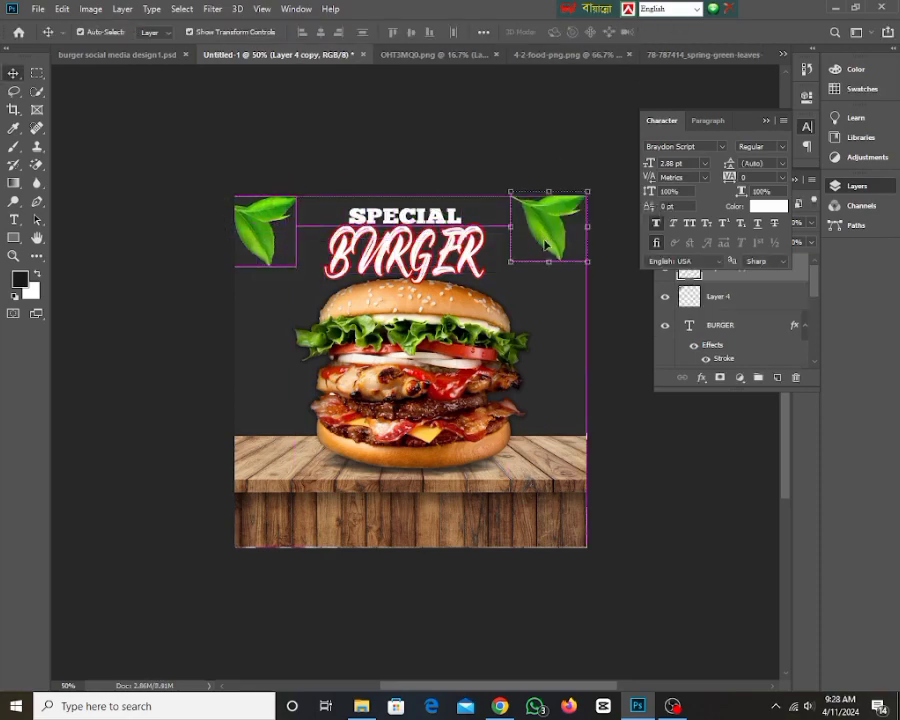
pyautogui.moveTo(591, 272); pyautogui.dragTo(486, 254)
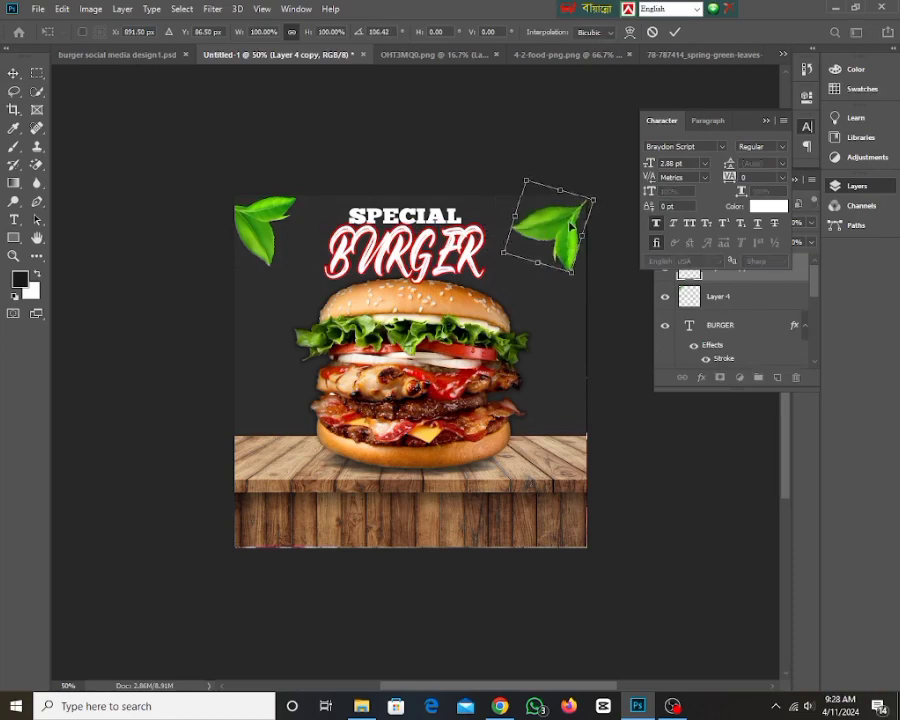
pyautogui.moveTo(570, 220)
pyautogui.mouseDown()
pyautogui.moveTo(574, 226)
pyautogui.moveTo(564, 221)
pyautogui.mouseUp()
pyautogui.press('Return')
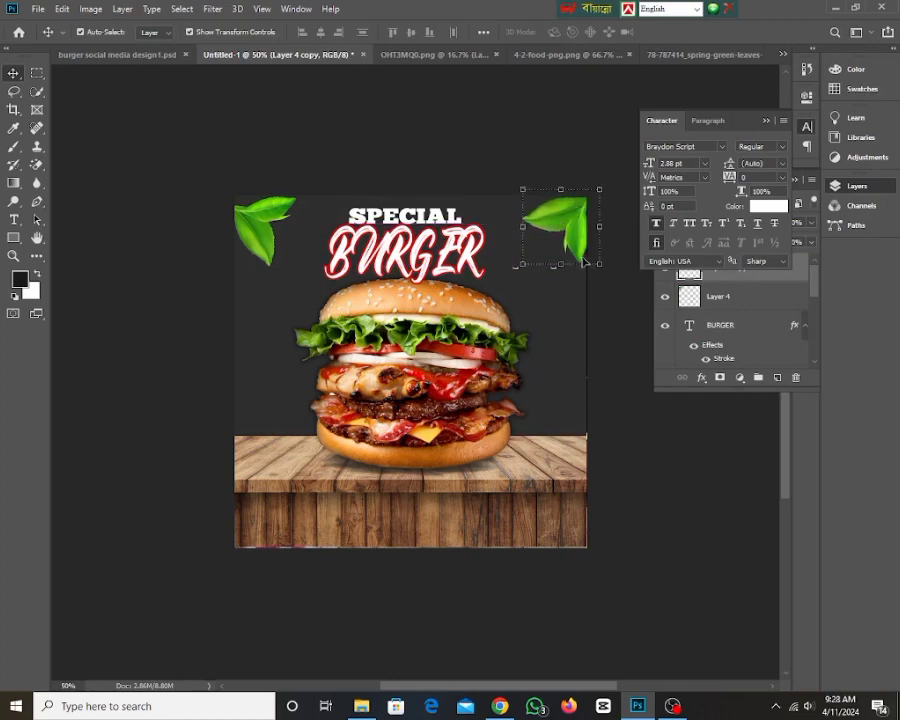
pyautogui.moveTo(599, 268); pyautogui.dragTo(594, 278)
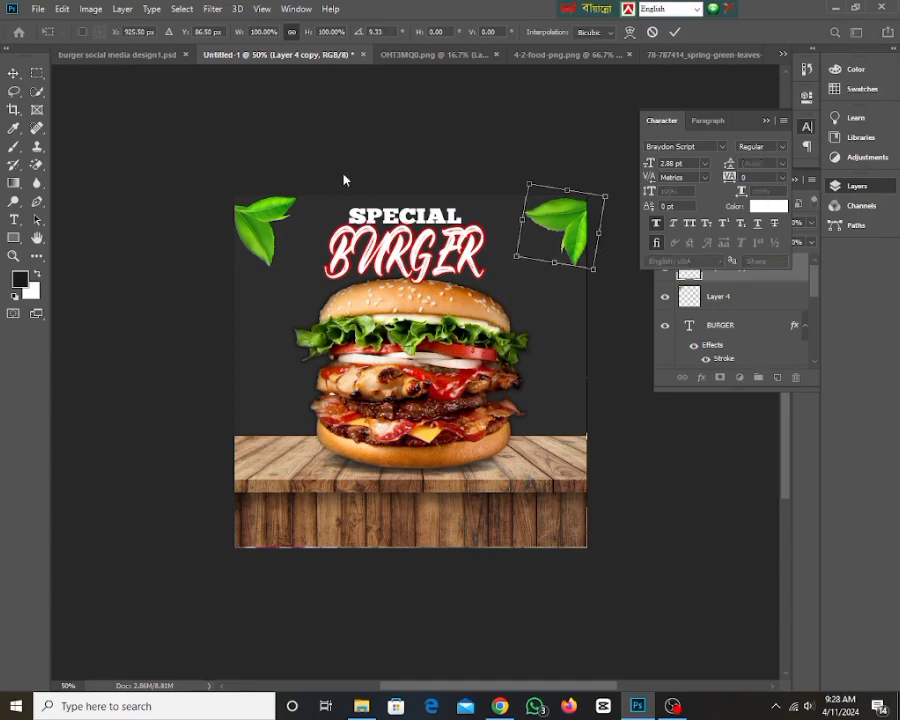
pyautogui.press('Return')
# Step: Commit the rotation of the upper-right leaves and shift them slightly left to sit within the canvas edge
pyautogui.click(257, 210)
pyautogui.keyDown('shift'); pyautogui.click(570, 232); pyautogui.keyUp('shift')
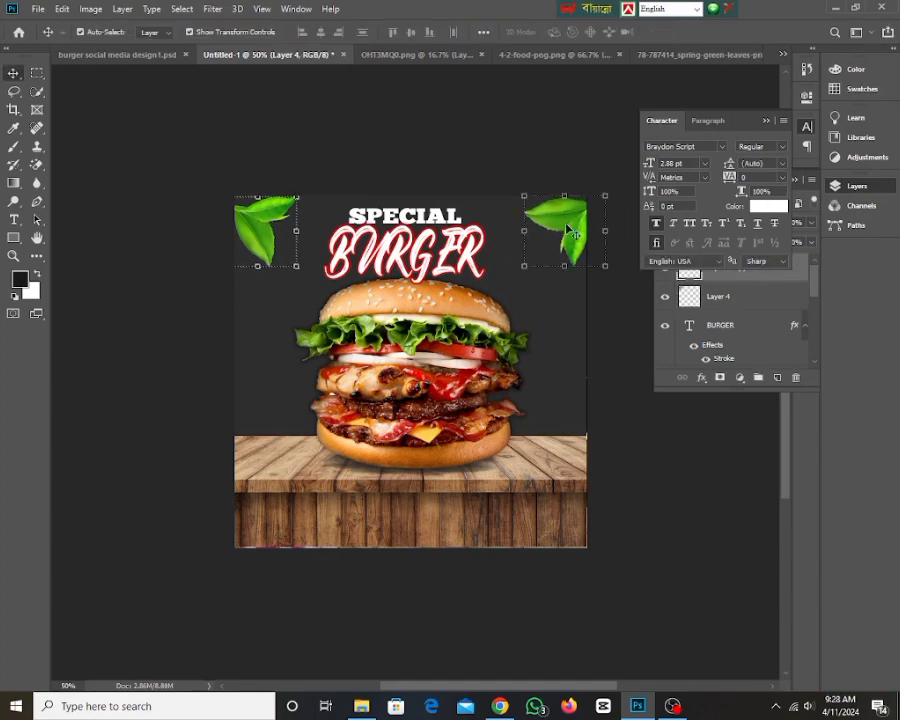
pyautogui.moveTo(571, 232); pyautogui.dragTo(561, 232)
pyautogui.click(390, 146)
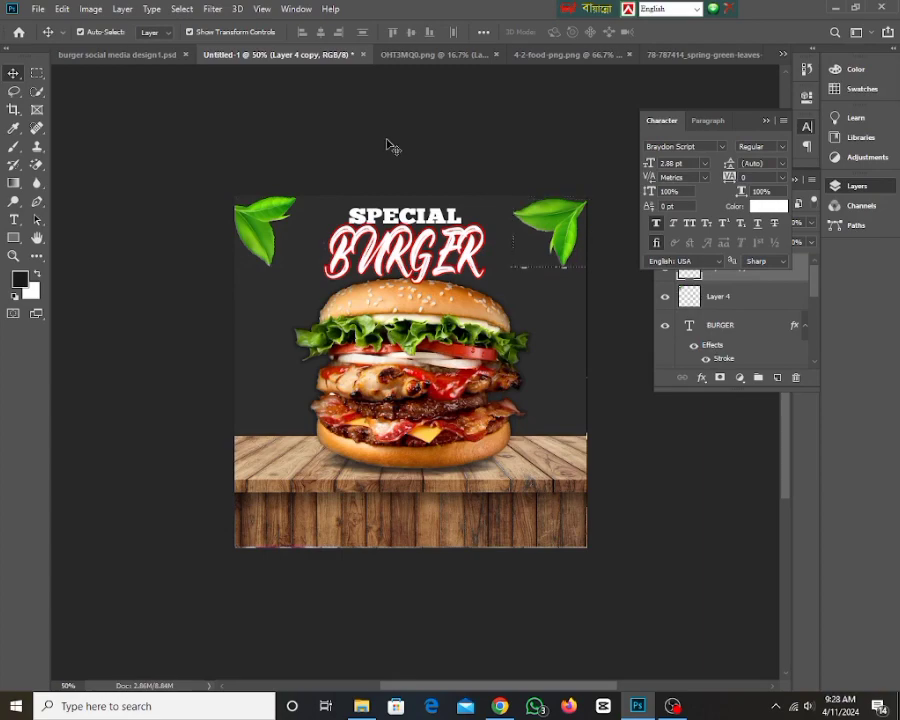
pyautogui.click(257, 225)
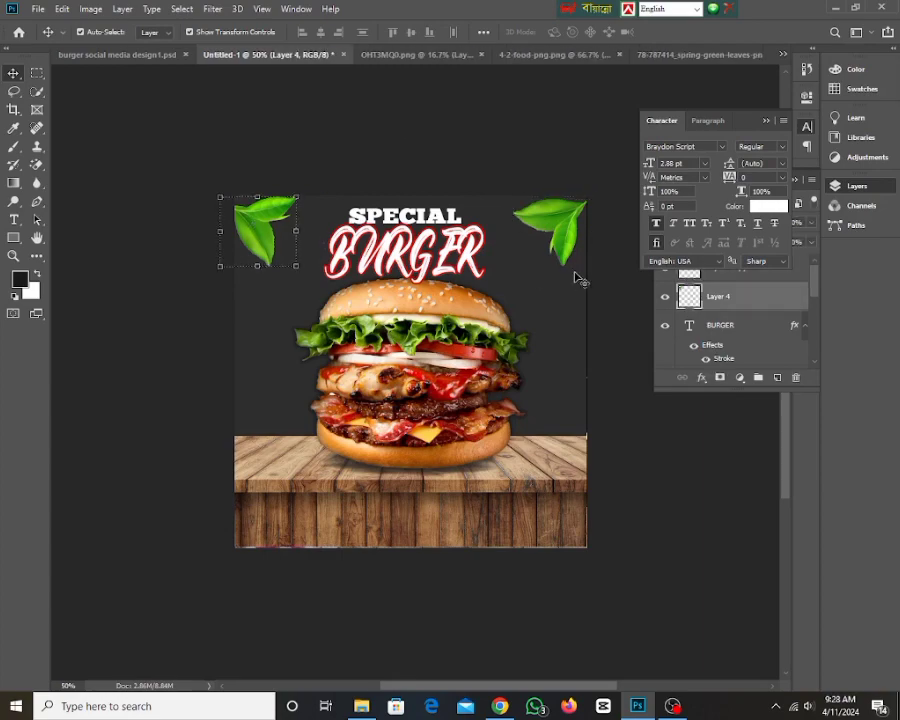
pyautogui.click(566, 236)
# Step: Check the blurred elements in the reference burger design, and apply a Gaussian Blur with a 3-pixel radius to the upper-left leaves
pyautogui.click(252, 218)
pyautogui.click(66, 50)
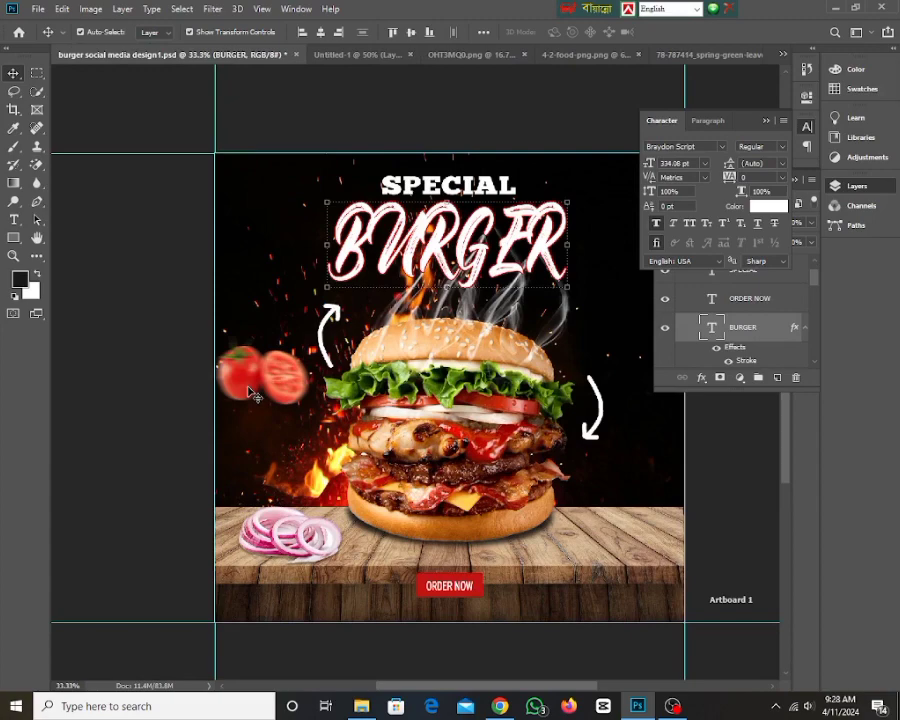
pyautogui.click(357, 55)
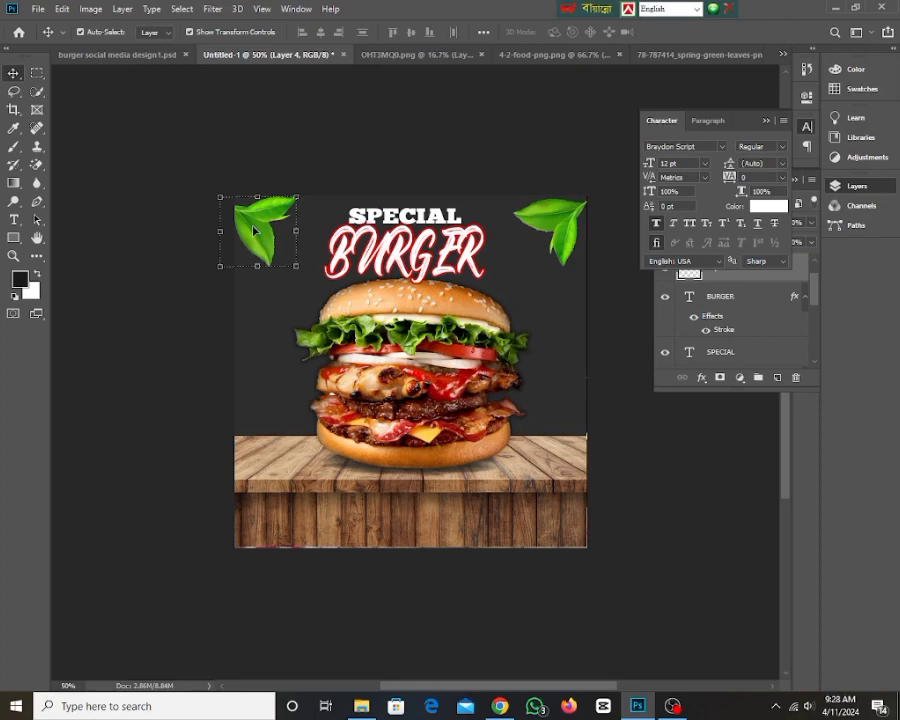
pyautogui.click(212, 9)
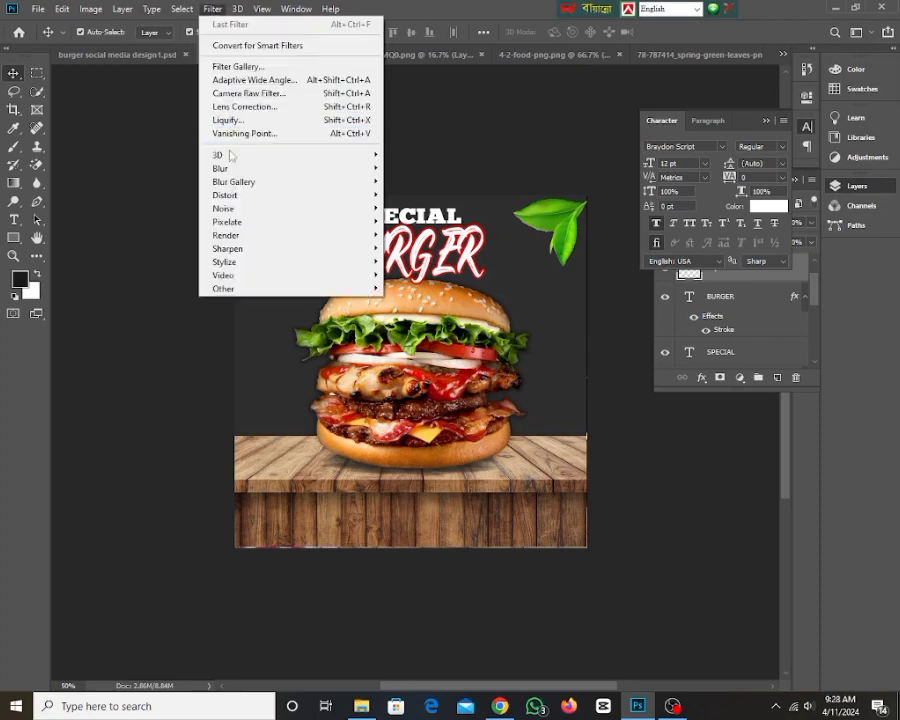
pyautogui.moveTo(240, 168)
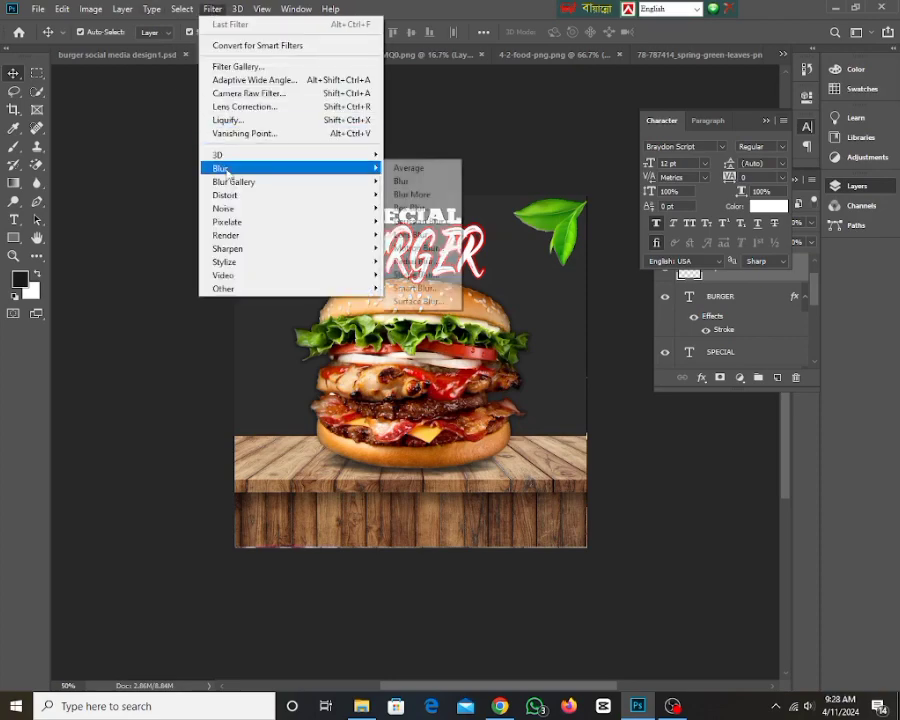
pyautogui.click(421, 221)
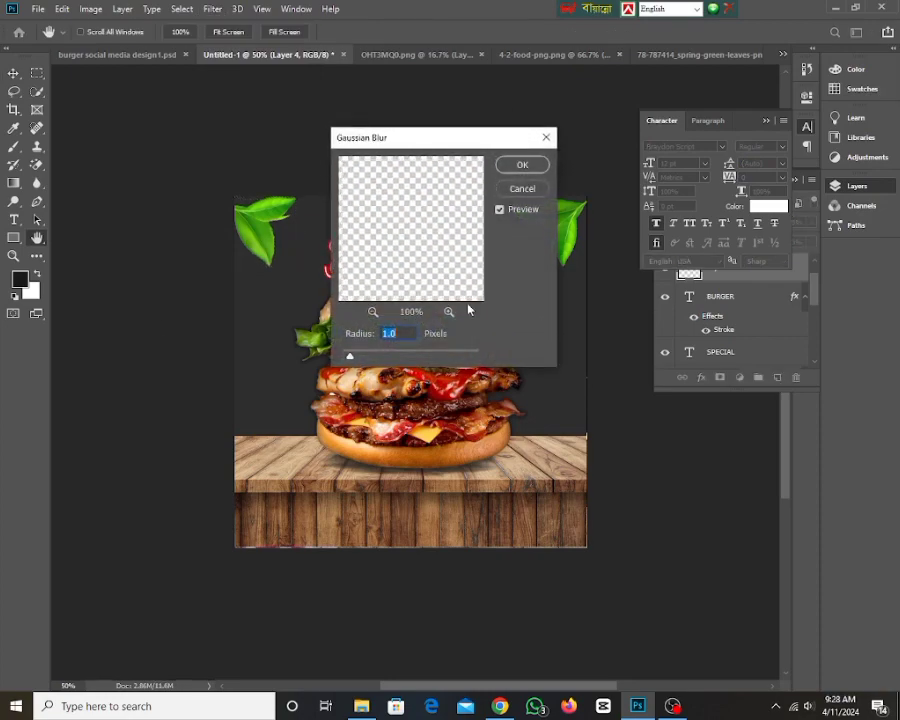
pyautogui.moveTo(381, 239); pyautogui.dragTo(470, 268)
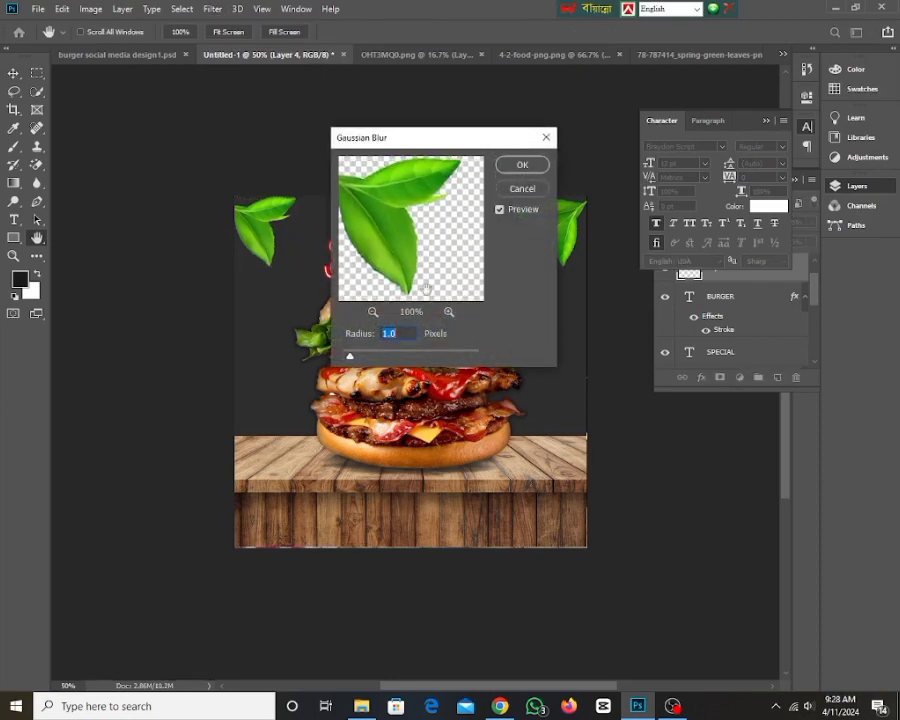
pyautogui.moveTo(350, 358); pyautogui.dragTo(364, 360)
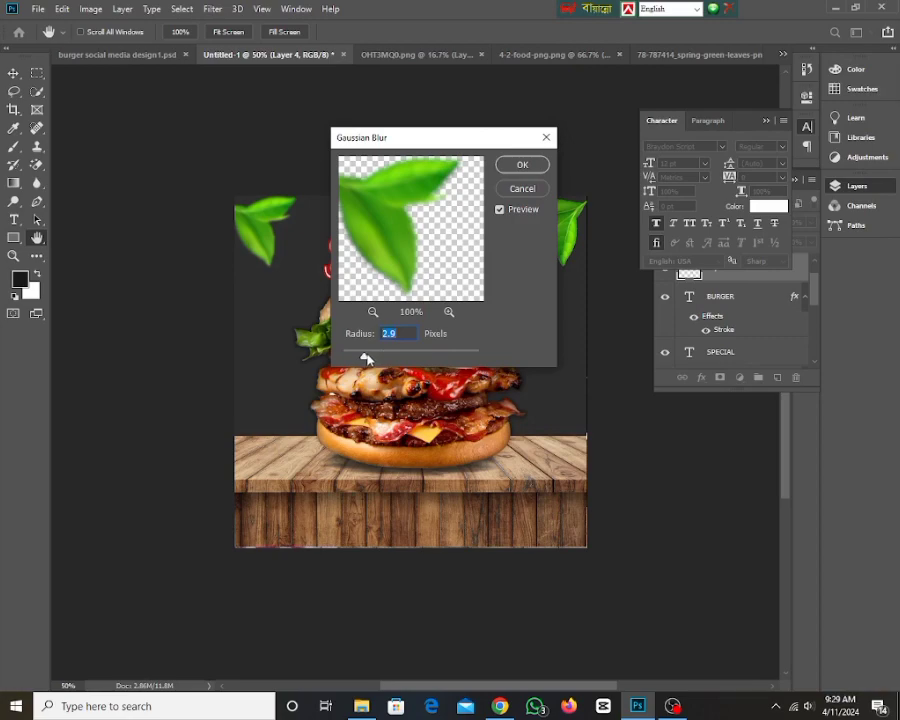
pyautogui.write('3')
pyautogui.click(521, 165)
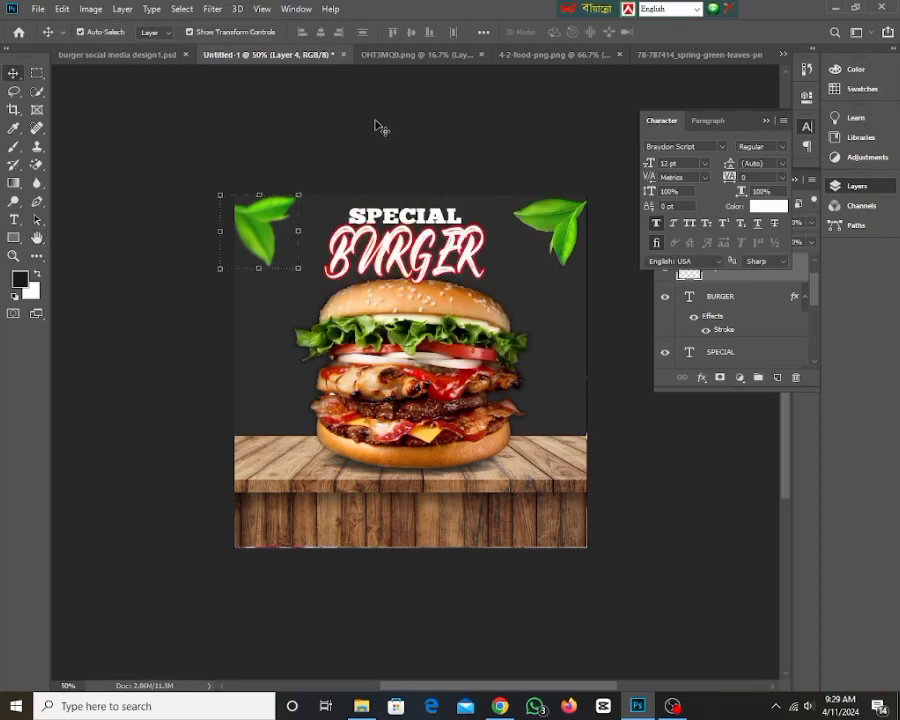
# Step: Apply a Gaussian Blur with a 3.0-pixel radius to the upper-right leaves and deselect the layer
pyautogui.click(560, 230)
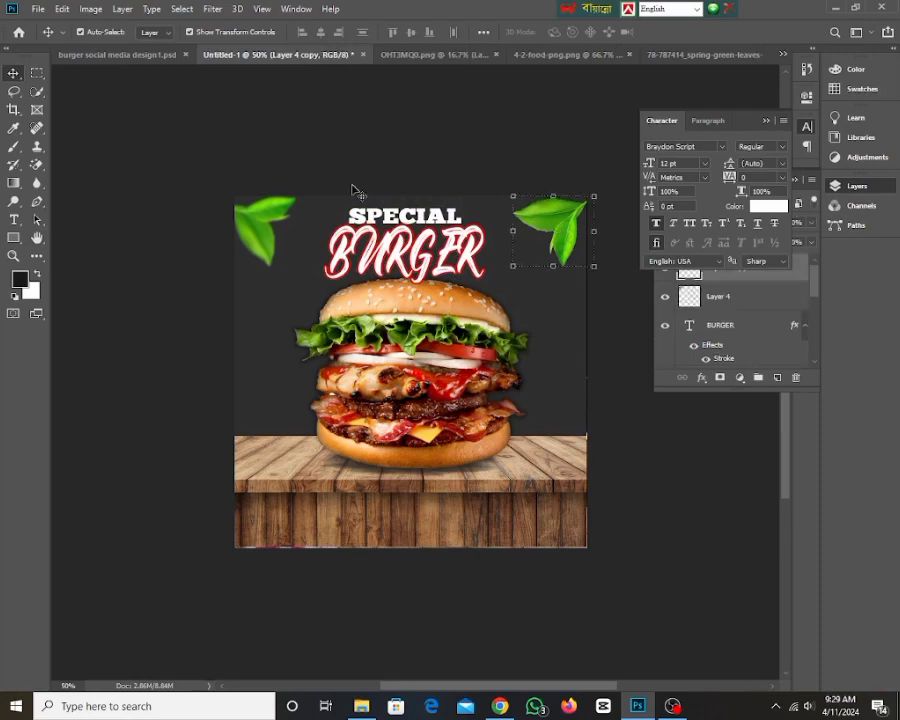
pyautogui.click(212, 9)
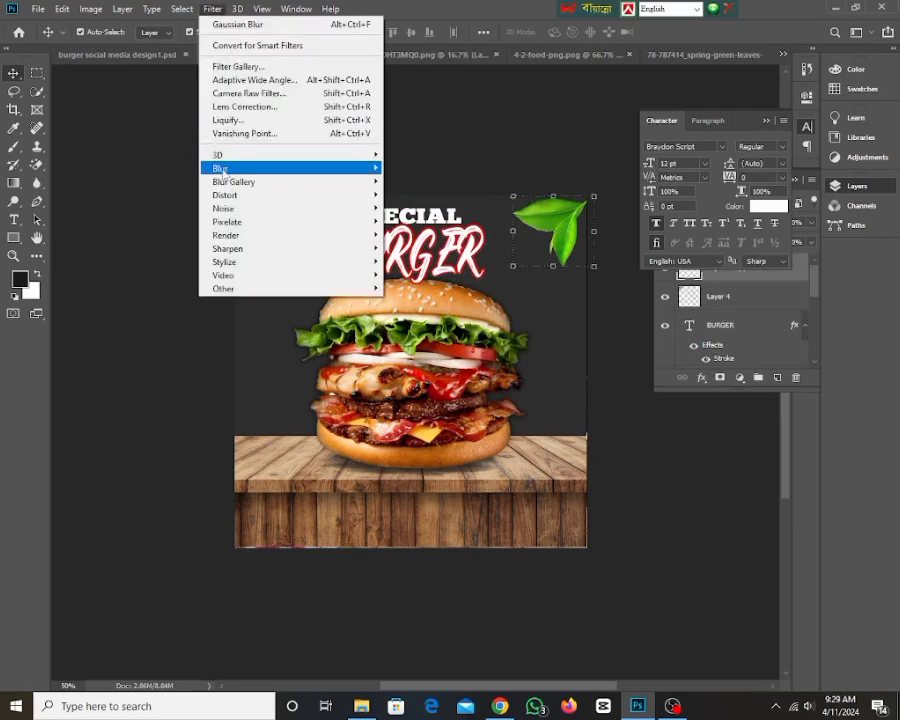
pyautogui.moveTo(222, 171)
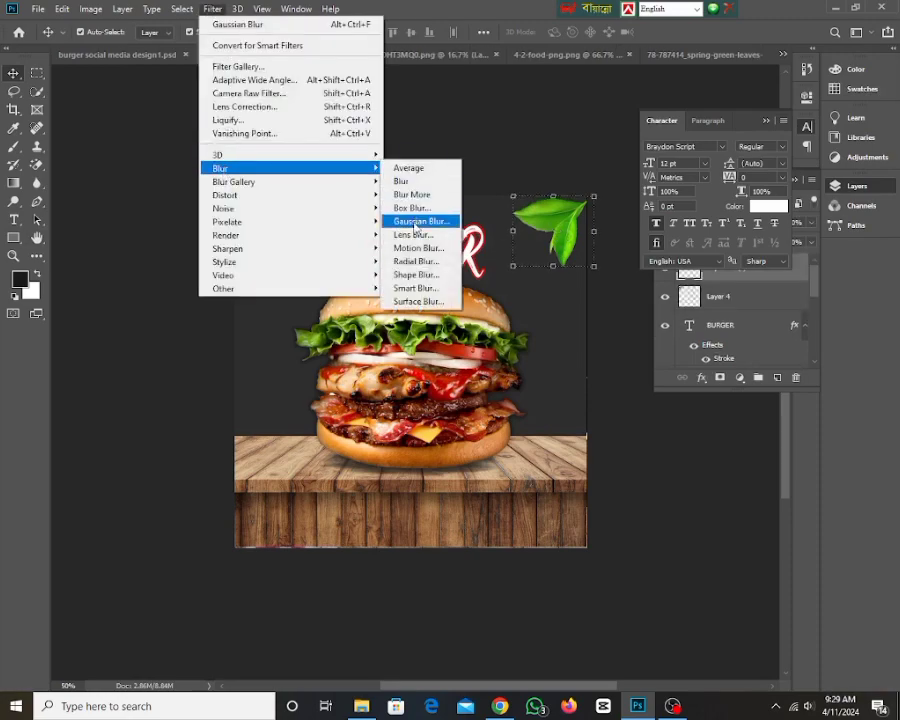
pyautogui.click(415, 221)
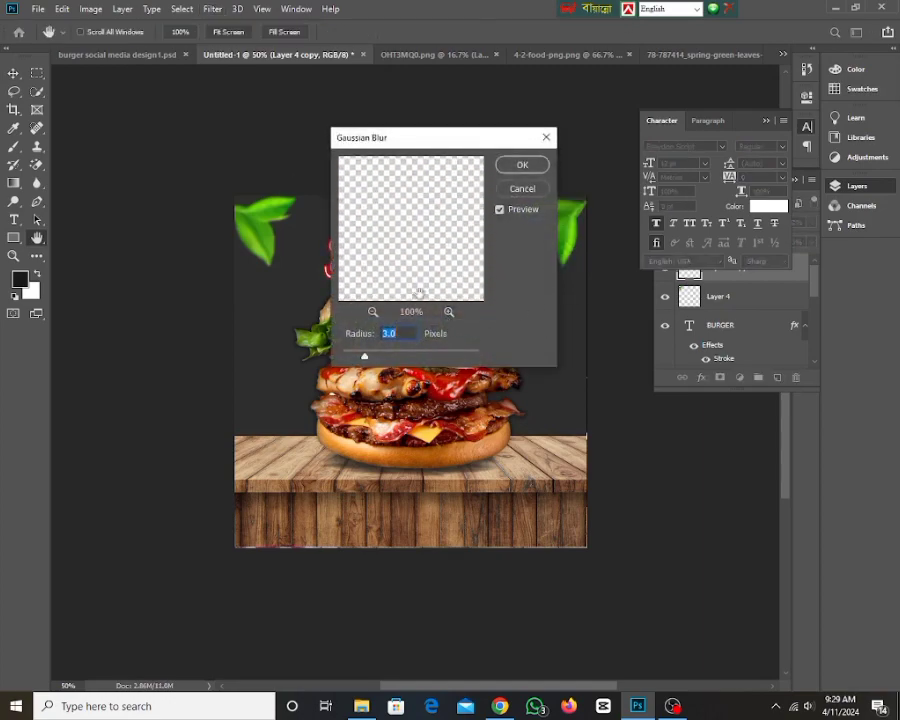
pyautogui.click(531, 170)
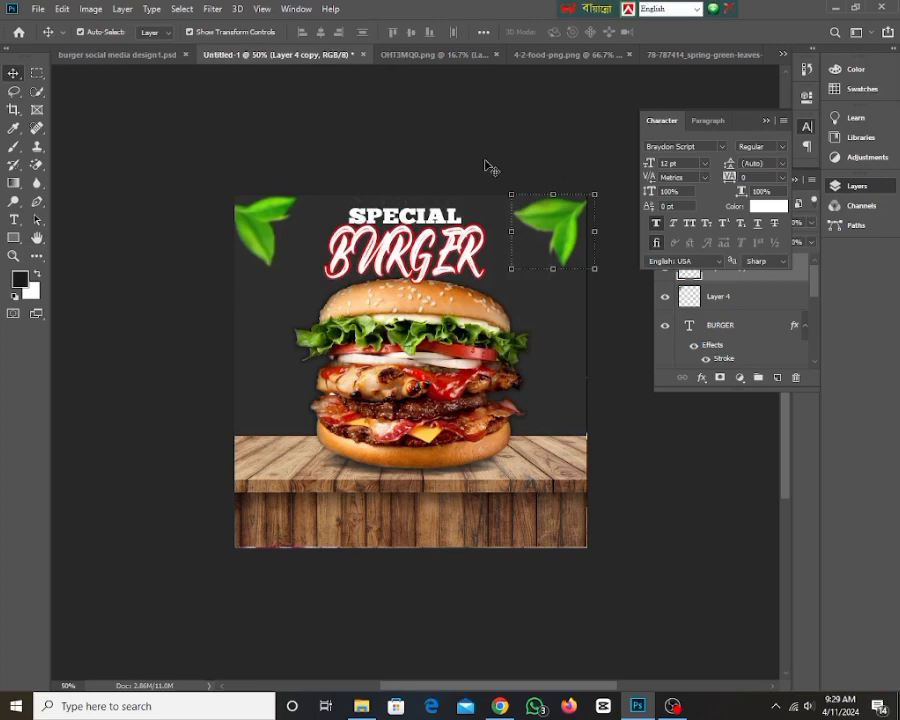
pyautogui.click(292, 144)
pyautogui.scroll(-1, 400, 330)
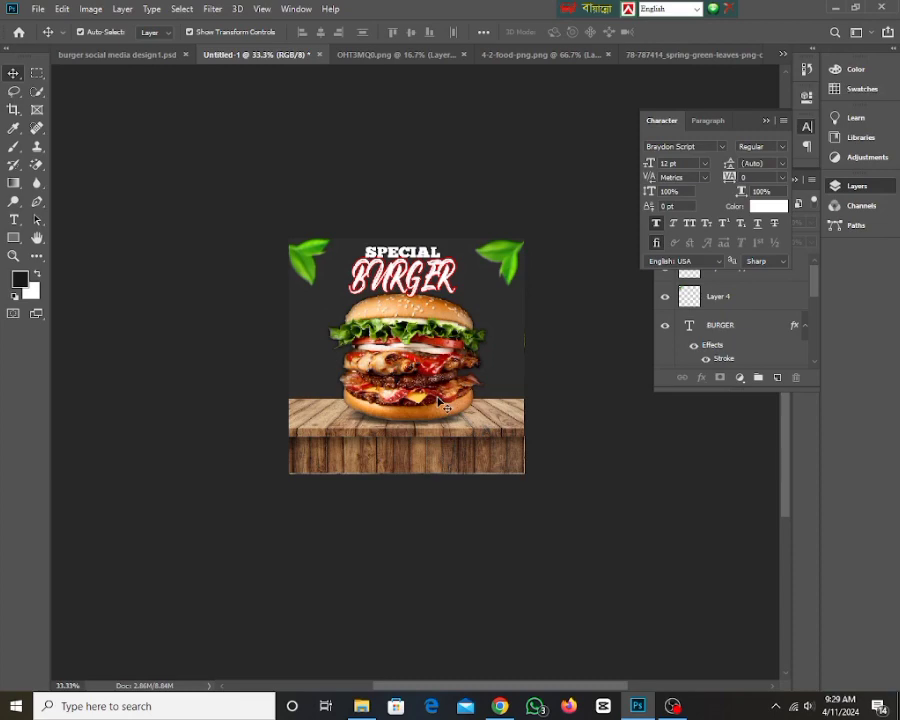
pyautogui.moveTo(669, 708)
pyautogui.click(672, 707)
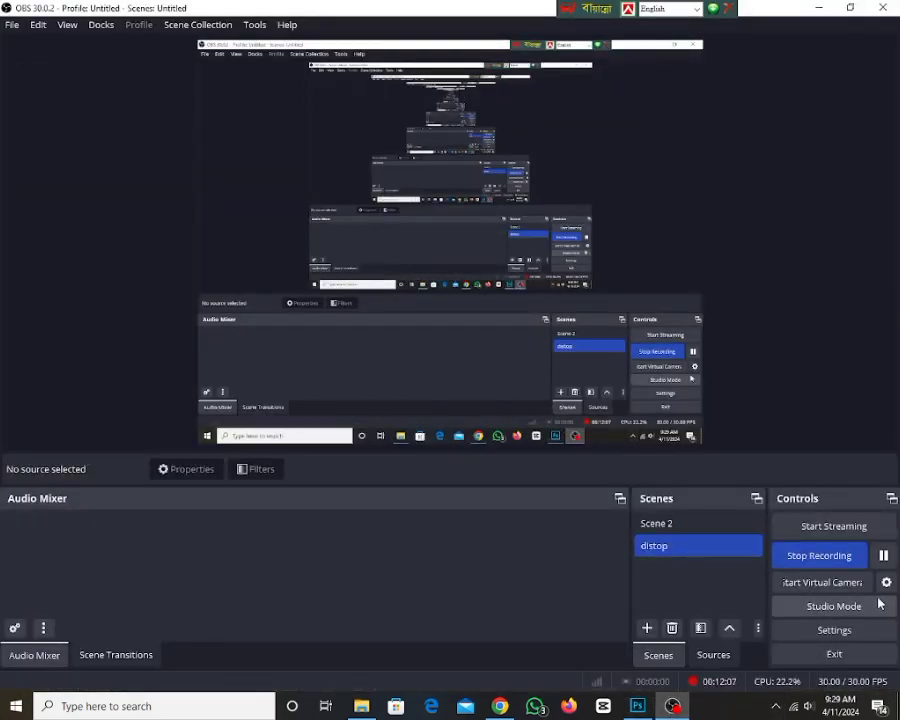